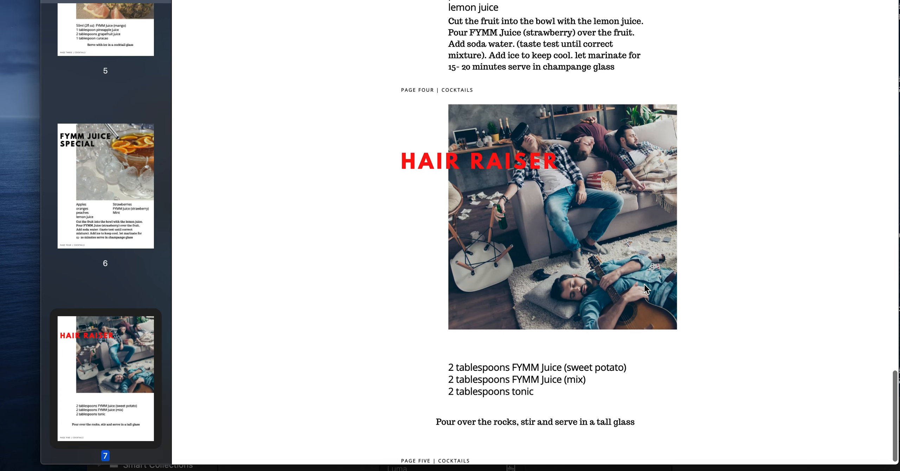
{"action": "scroll", "coordinate": [644, 284], "scroll_direction": "down", "scroll_amount": 1}
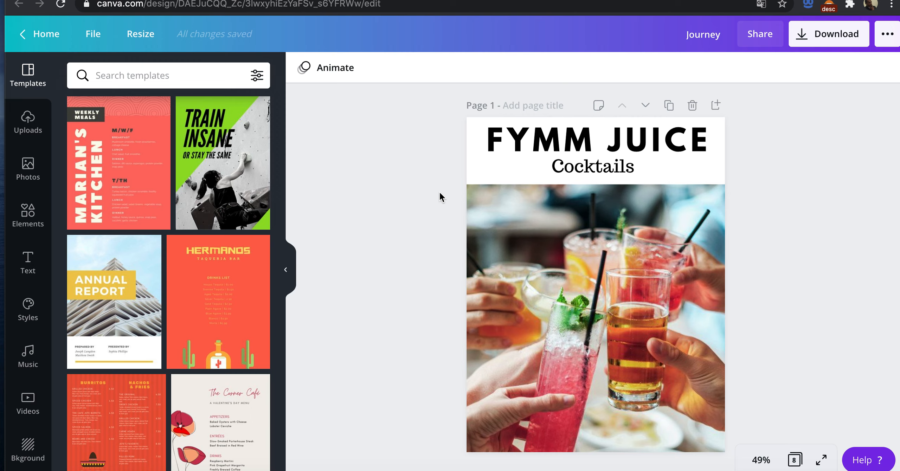
Step: Review the finished FYMM Juice Cocktails booklet in the PDF preview and in the Canva editor, from the cover through the Hair Raiser page
{"action": "scroll", "coordinate": [439, 193], "scroll_direction": "down", "scroll_amount": 10}
{"action": "scroll", "coordinate": [440, 193], "scroll_direction": "down", "scroll_amount": 15}
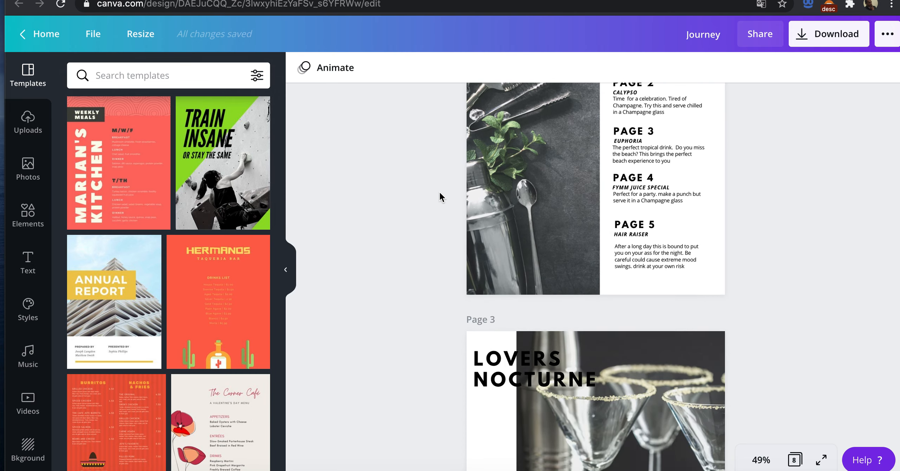
{"action": "scroll", "coordinate": [440, 195], "scroll_direction": "down", "scroll_amount": 15}
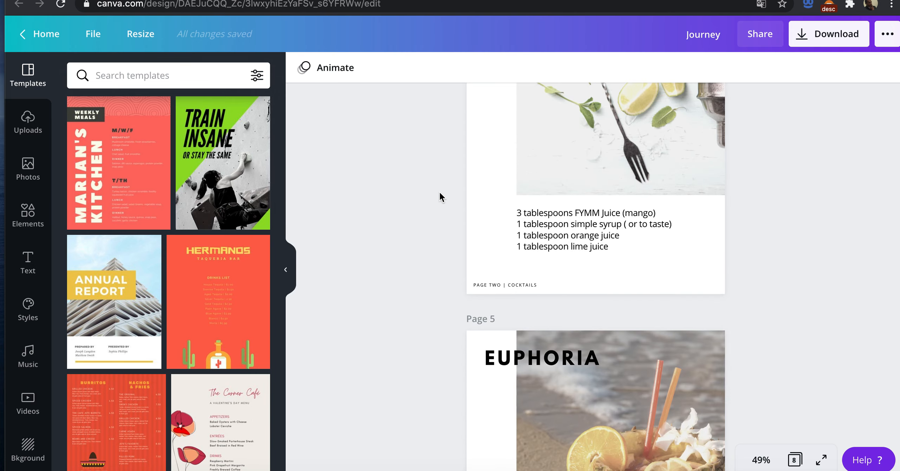
{"action": "scroll", "coordinate": [440, 195], "scroll_direction": "down", "scroll_amount": 15}
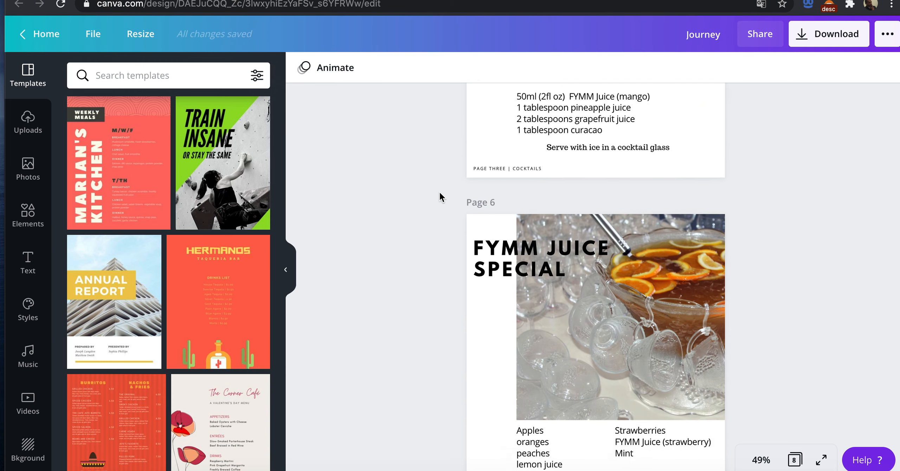
{"action": "scroll", "coordinate": [440, 194], "scroll_direction": "down", "scroll_amount": 5}
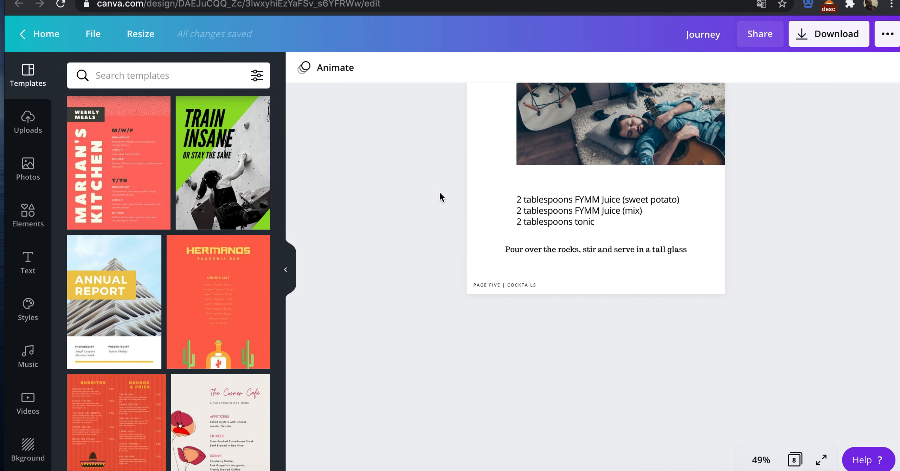
{"action": "scroll", "coordinate": [440, 194], "scroll_direction": "up", "scroll_amount": 5}
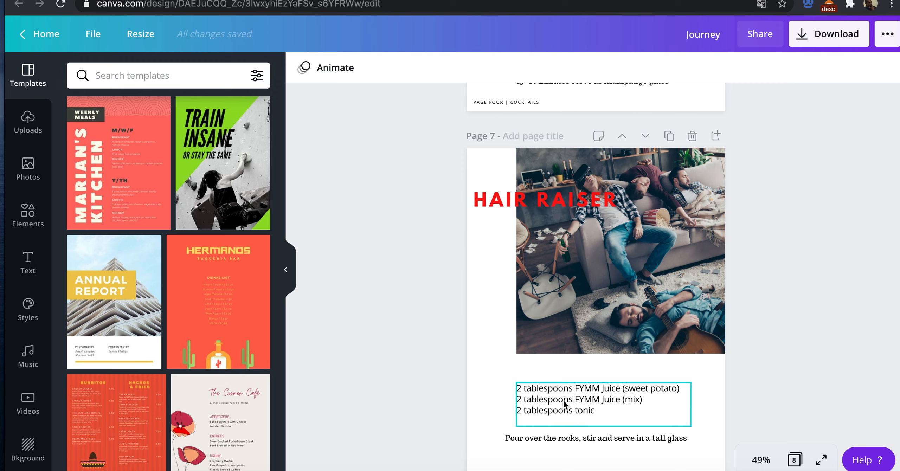
{"action": "scroll", "coordinate": [572, 437], "scroll_direction": "down", "scroll_amount": 3}
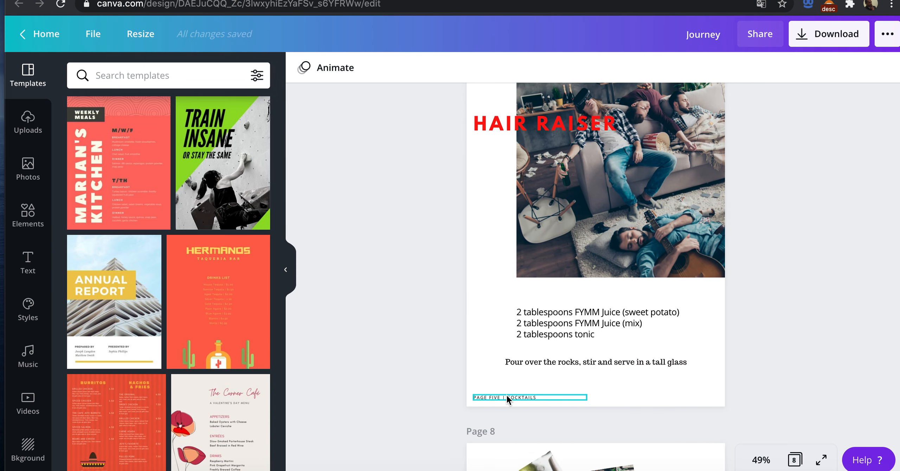
{"action": "scroll", "coordinate": [424, 252], "scroll_direction": "up", "scroll_amount": 3}
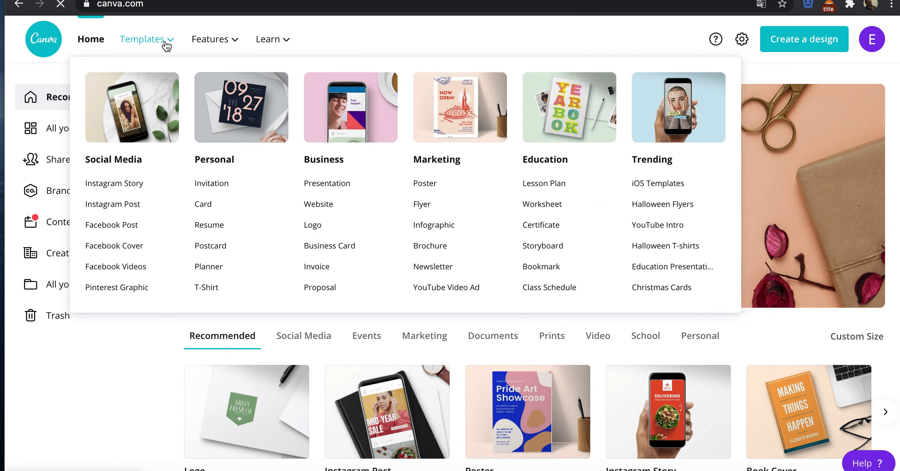
Step: Go to the Canva templates page, search for "ma" and choose the Magazine Covers category
{"action": "left_click", "coordinate": [166, 43]}
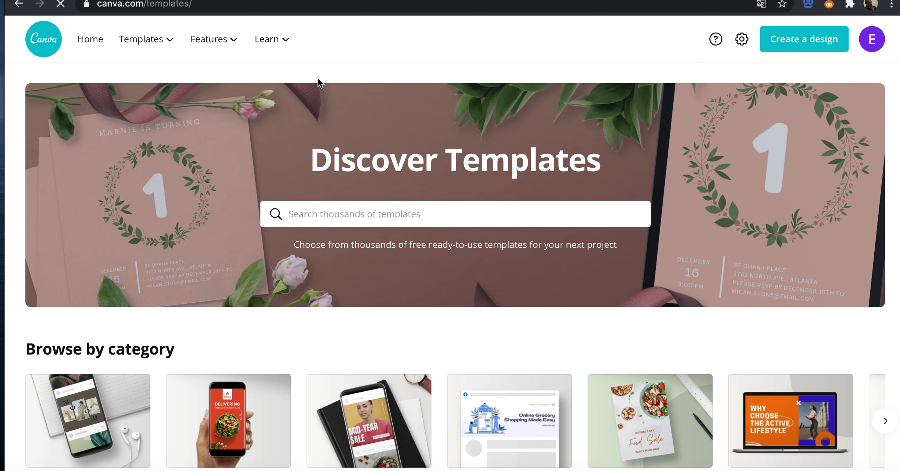
{"action": "mouse_move", "coordinate": [171, 43]}
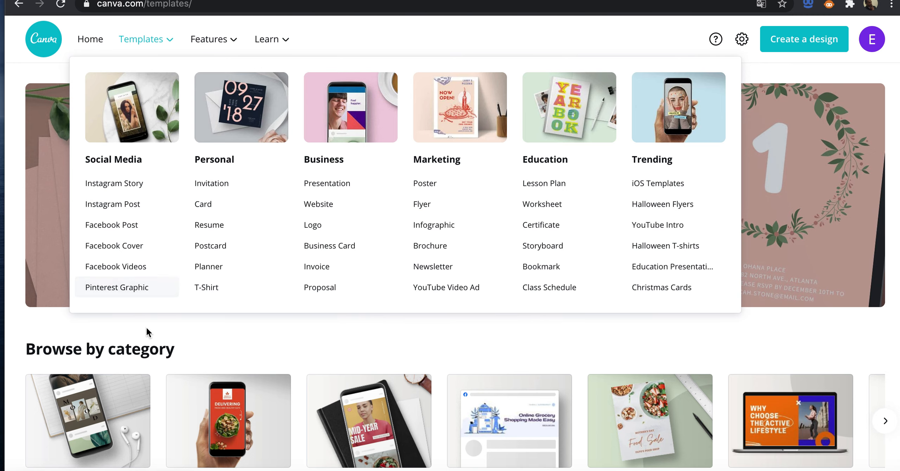
{"action": "type", "text": "ma"}
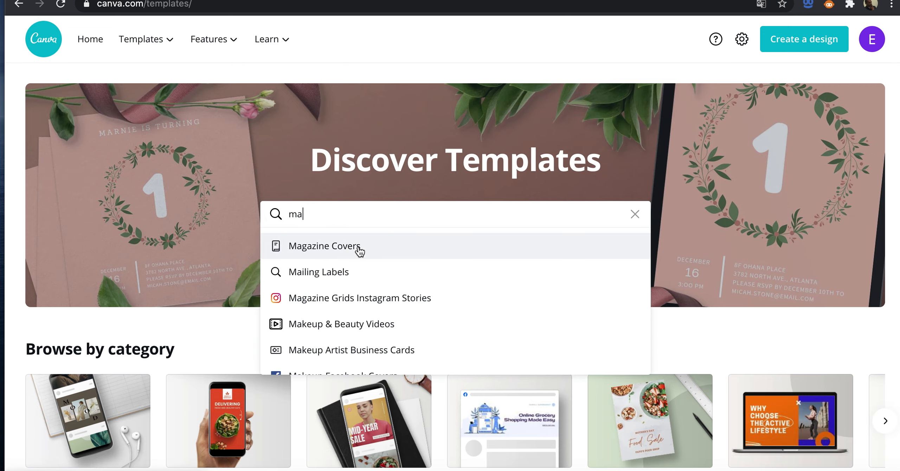
{"action": "left_click", "coordinate": [360, 246]}
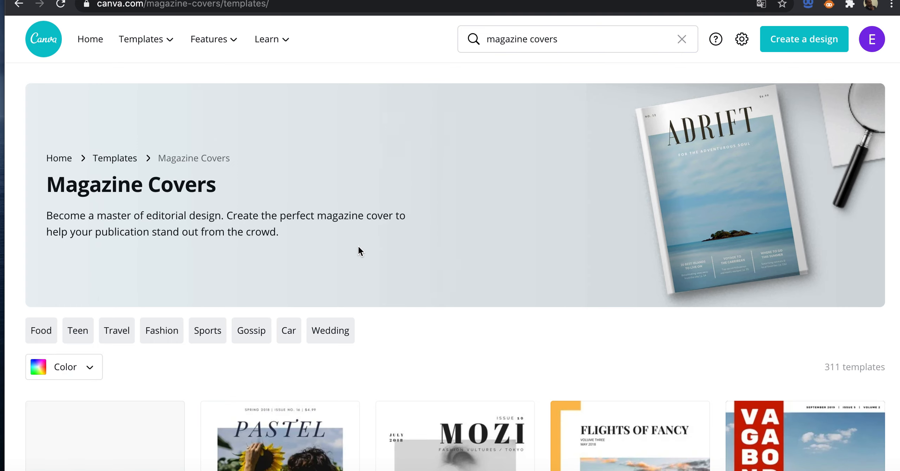
Step: Browse the magazine cover templates and compare the food, travel, wedding and fashion designs
{"action": "scroll", "coordinate": [370, 231], "scroll_direction": "down", "scroll_amount": 6}
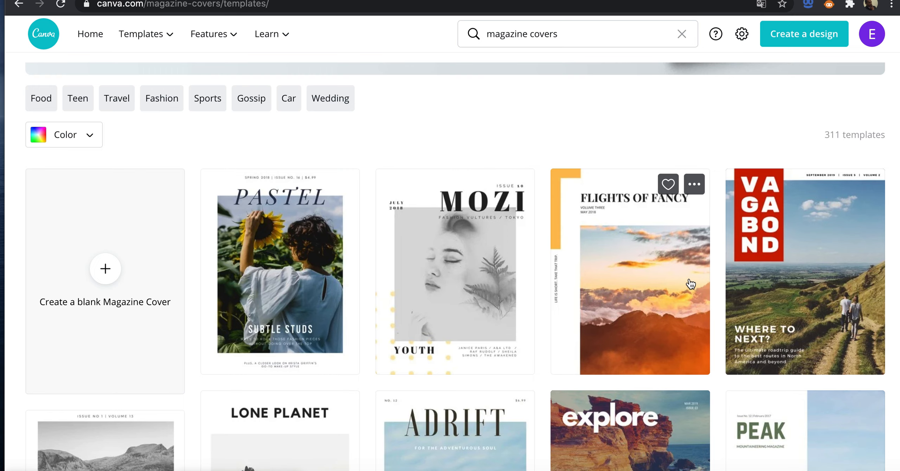
{"action": "scroll", "coordinate": [803, 289], "scroll_direction": "down", "scroll_amount": 4}
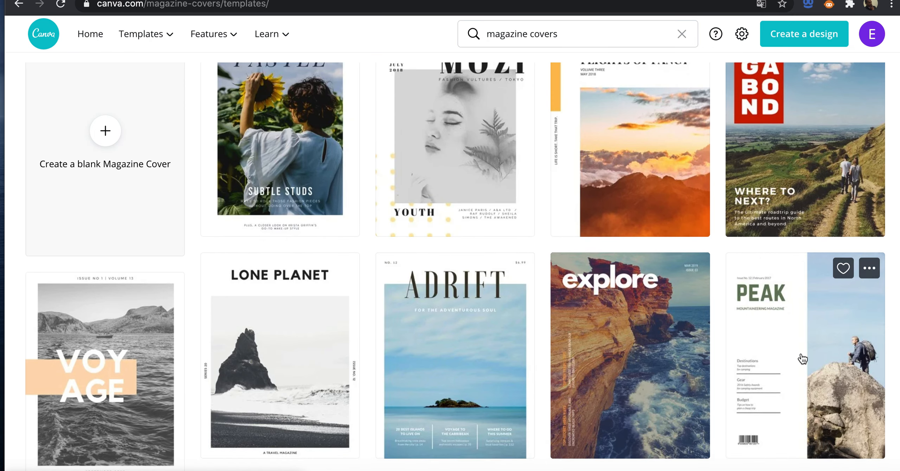
{"action": "scroll", "coordinate": [621, 380], "scroll_direction": "down", "scroll_amount": 7}
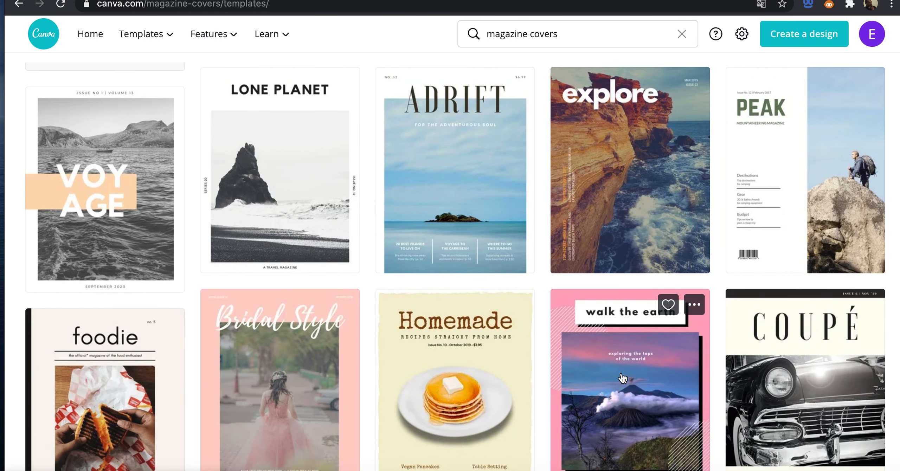
{"action": "scroll", "coordinate": [623, 378], "scroll_direction": "down", "scroll_amount": 1}
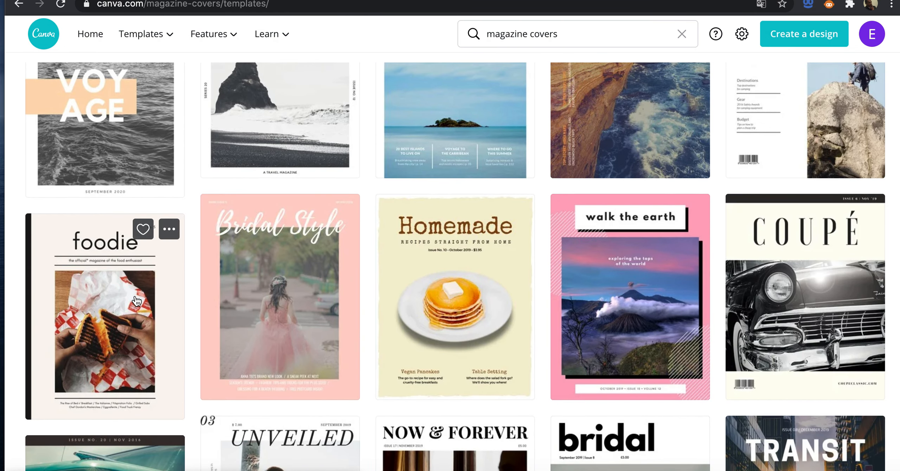
{"action": "scroll", "coordinate": [297, 141], "scroll_direction": "up", "scroll_amount": 2}
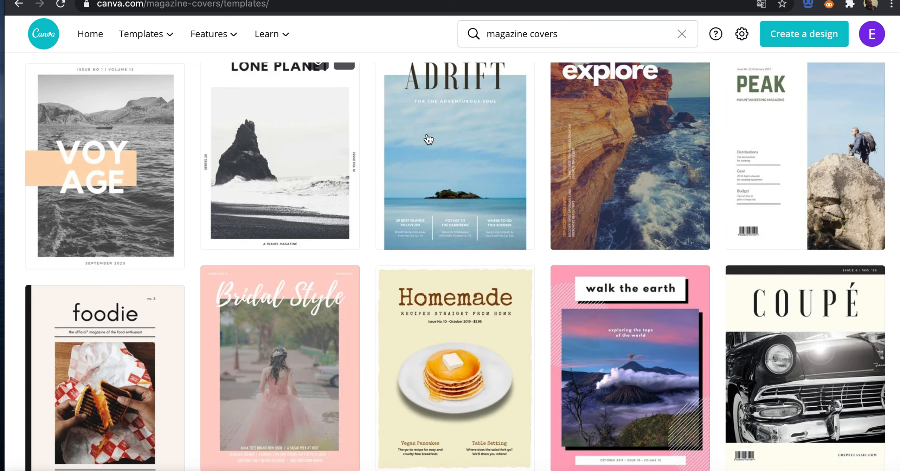
{"action": "scroll", "coordinate": [513, 181], "scroll_direction": "up", "scroll_amount": 4}
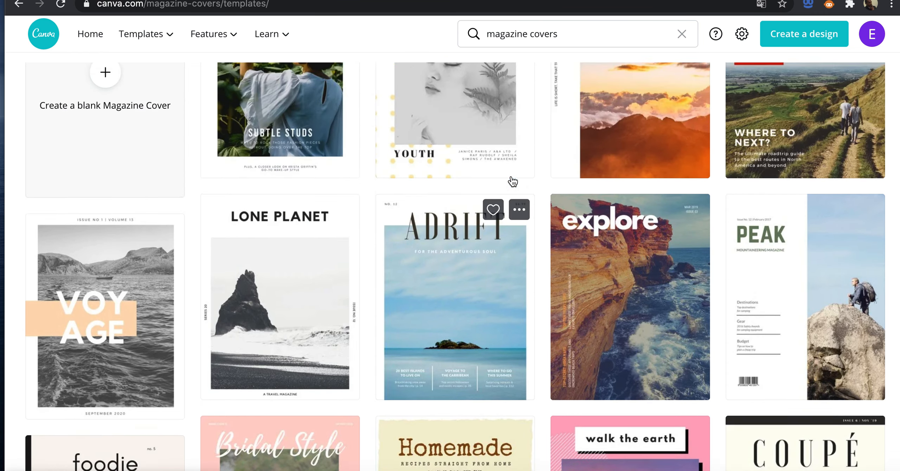
{"action": "scroll", "coordinate": [512, 181], "scroll_direction": "up", "scroll_amount": 5}
{"action": "scroll", "coordinate": [513, 181], "scroll_direction": "down", "scroll_amount": 15}
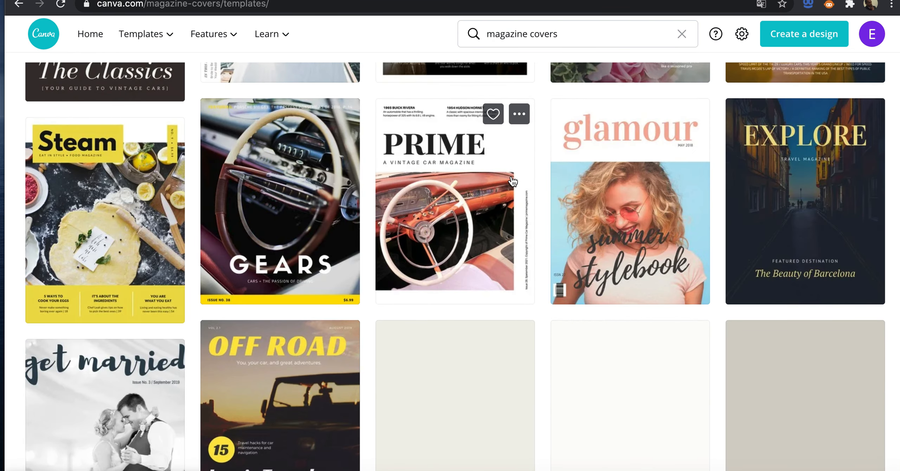
{"action": "scroll", "coordinate": [512, 180], "scroll_direction": "down", "scroll_amount": 5}
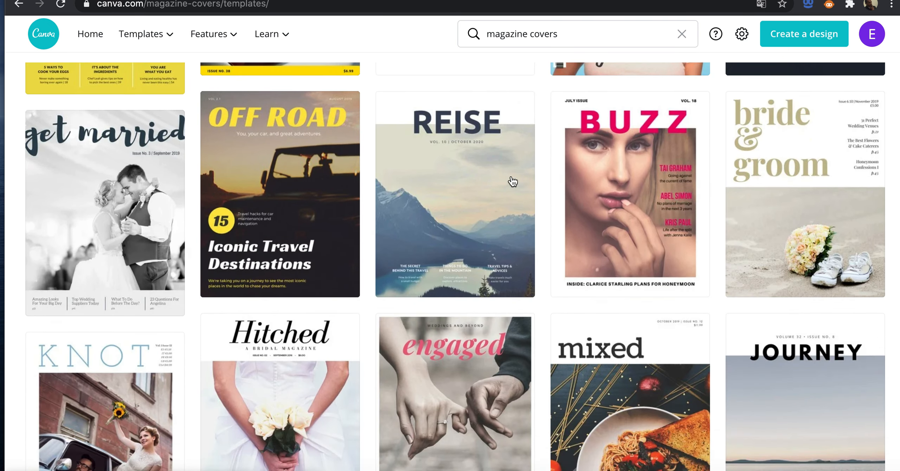
{"action": "scroll", "coordinate": [512, 180], "scroll_direction": "down", "scroll_amount": 2}
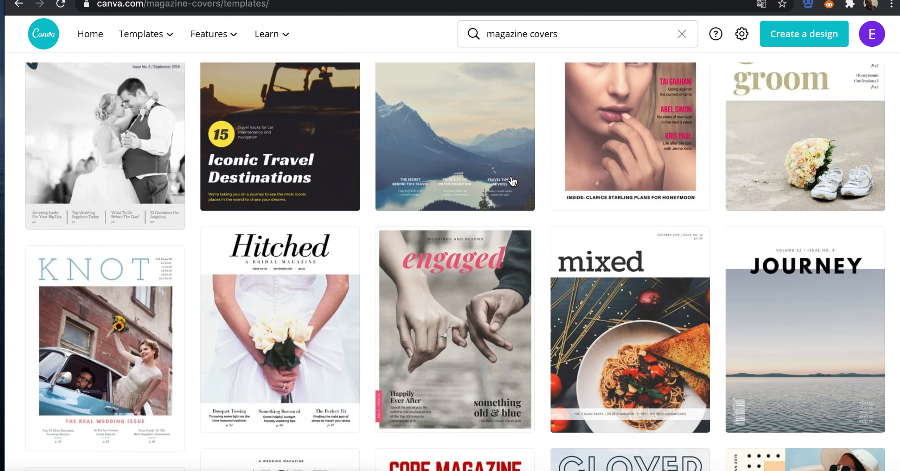
{"action": "scroll", "coordinate": [512, 181], "scroll_direction": "down", "scroll_amount": 3}
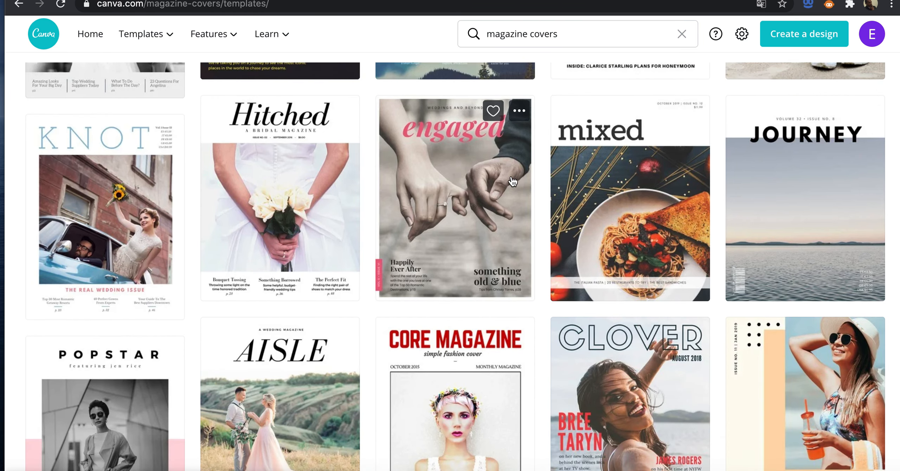
{"action": "scroll", "coordinate": [512, 180], "scroll_direction": "down", "scroll_amount": 4}
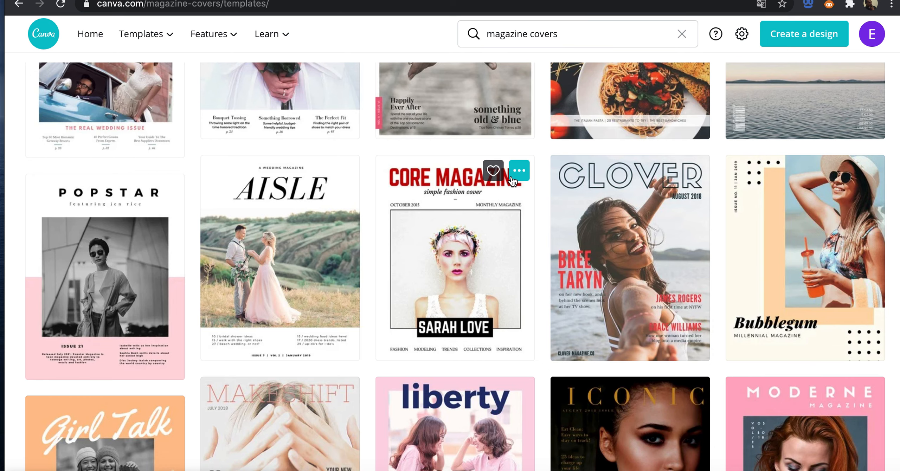
{"action": "scroll", "coordinate": [513, 181], "scroll_direction": "down", "scroll_amount": 2}
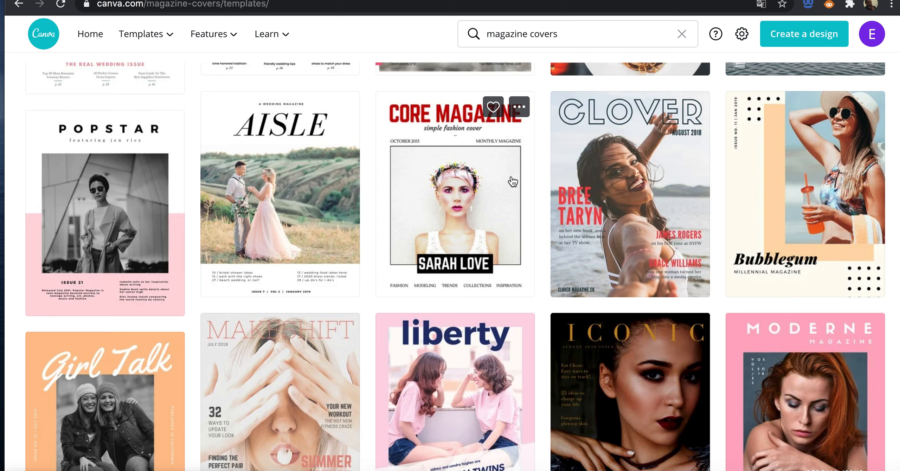
{"action": "scroll", "coordinate": [512, 181], "scroll_direction": "up", "scroll_amount": 3}
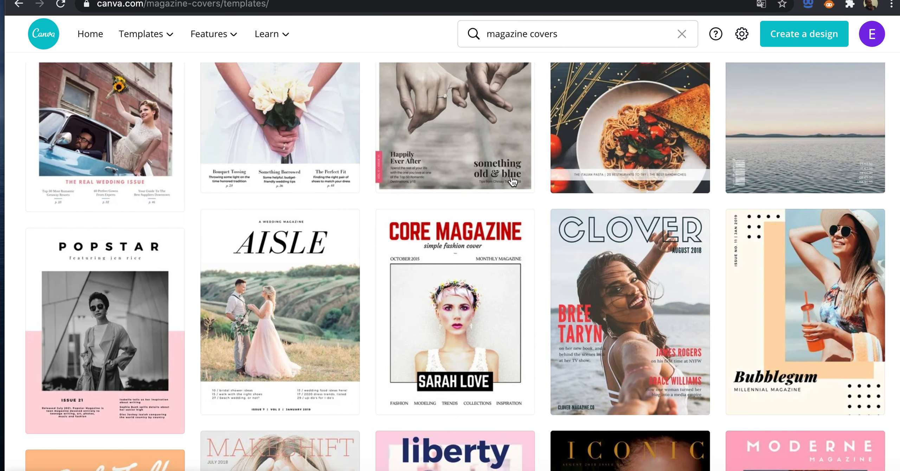
{"action": "scroll", "coordinate": [513, 180], "scroll_direction": "up", "scroll_amount": 4}
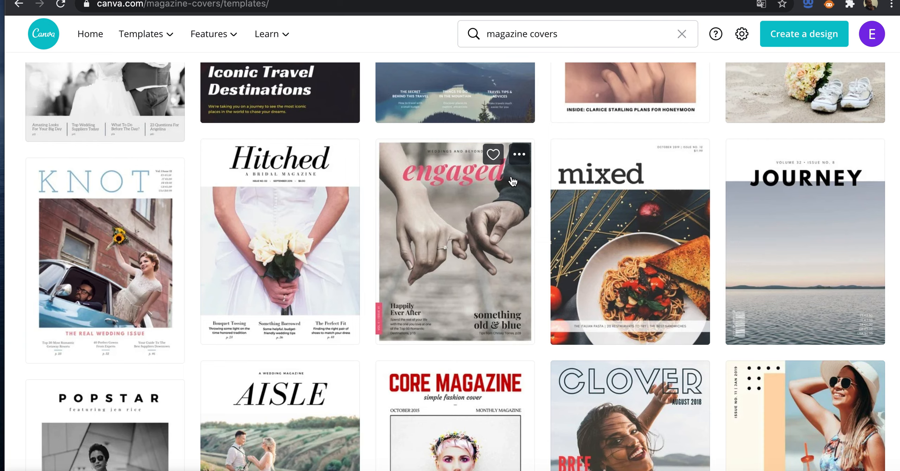
{"action": "scroll", "coordinate": [512, 181], "scroll_direction": "up", "scroll_amount": 4}
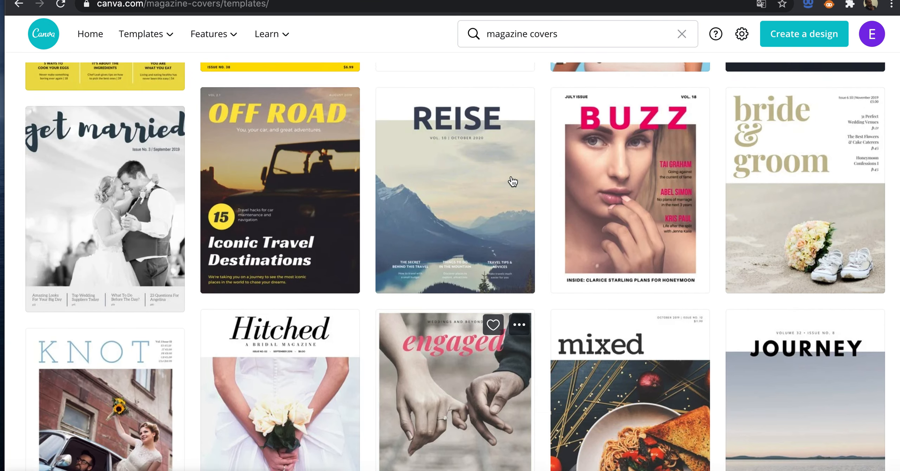
{"action": "scroll", "coordinate": [362, 197], "scroll_direction": "up", "scroll_amount": 4}
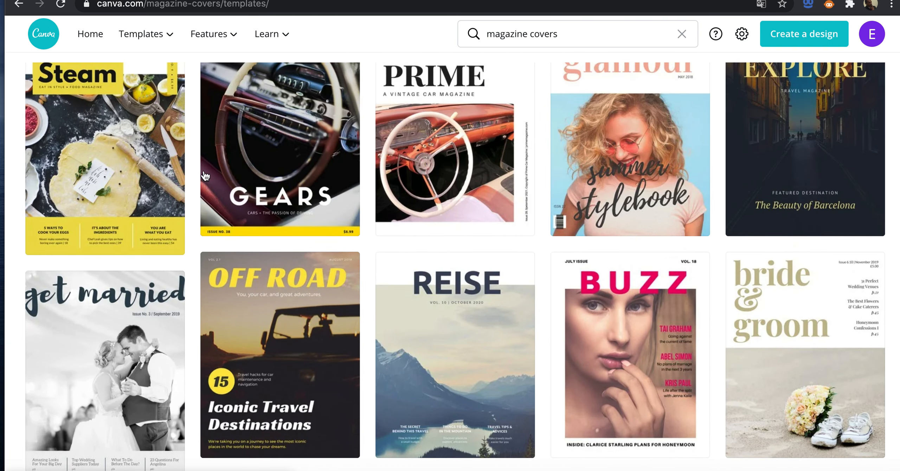
Step: Open the yellow Steam food magazine template and preview its cover, contents, article, ingredients and chef pages
{"action": "left_click", "coordinate": [139, 156]}
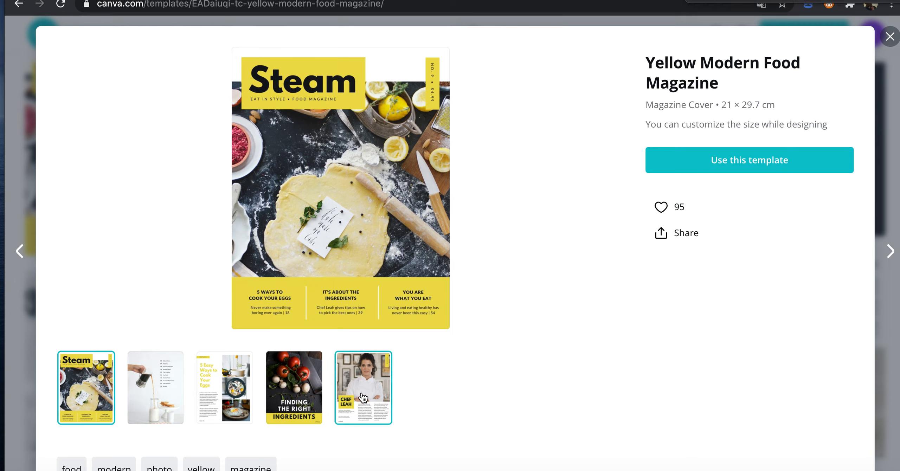
{"action": "left_click", "coordinate": [142, 382]}
{"action": "left_click", "coordinate": [82, 392]}
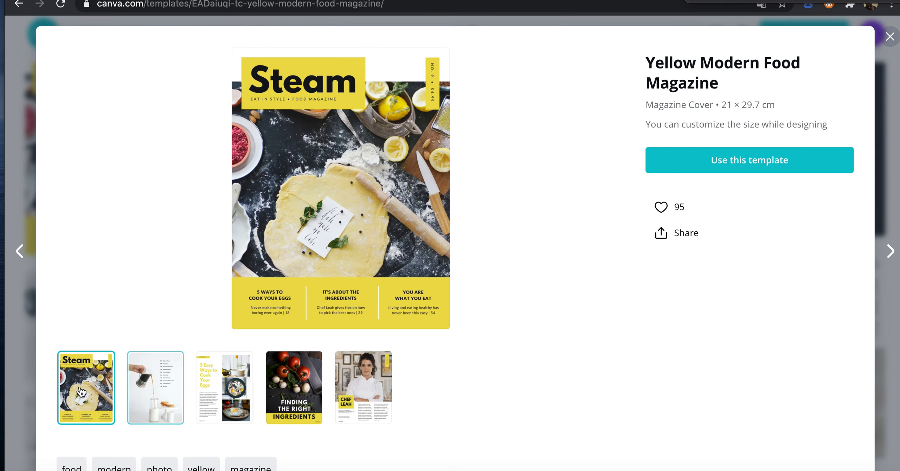
{"action": "left_click", "coordinate": [145, 400]}
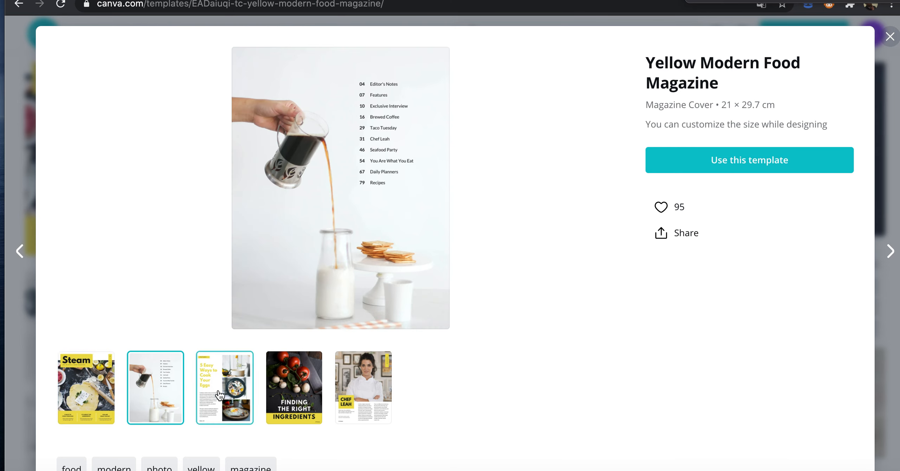
{"action": "left_click", "coordinate": [227, 392]}
{"action": "left_click", "coordinate": [282, 379]}
{"action": "left_click", "coordinate": [354, 374]}
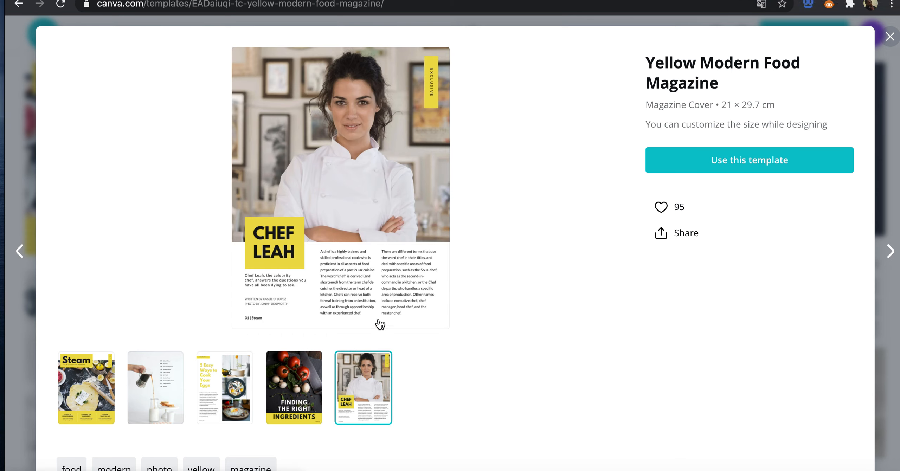
{"action": "left_click", "coordinate": [90, 388]}
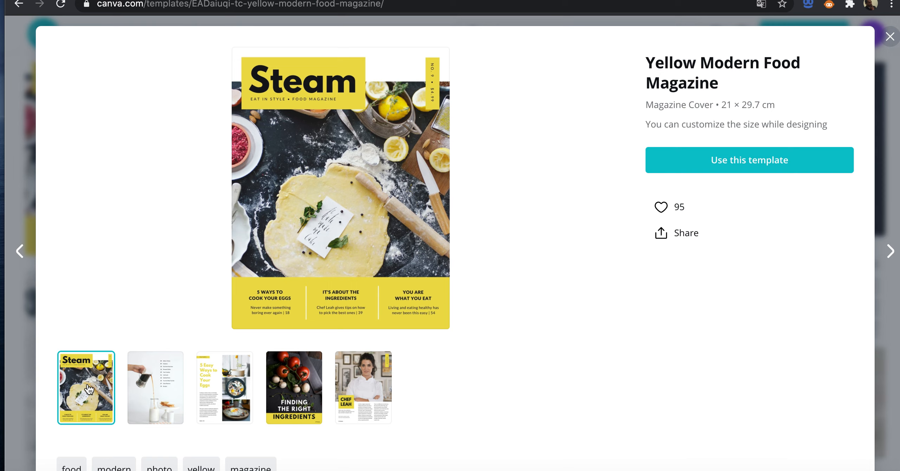
{"action": "left_click", "coordinate": [162, 372]}
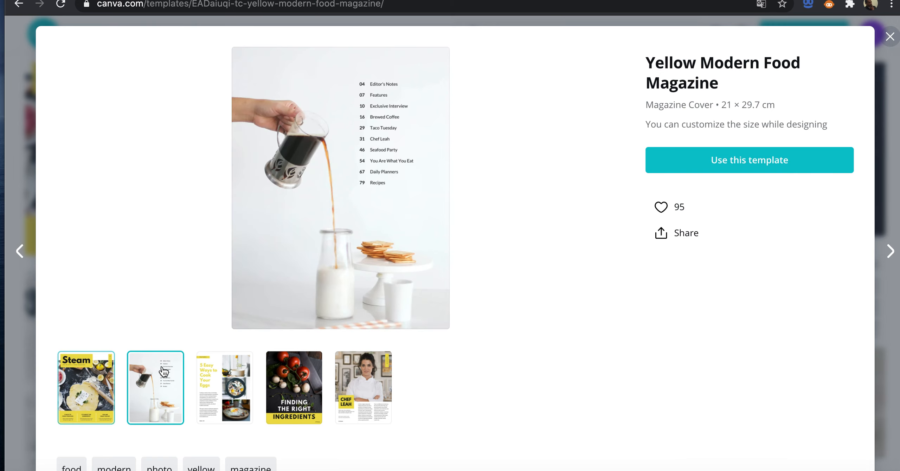
{"action": "left_click", "coordinate": [253, 383]}
{"action": "left_click", "coordinate": [295, 388]}
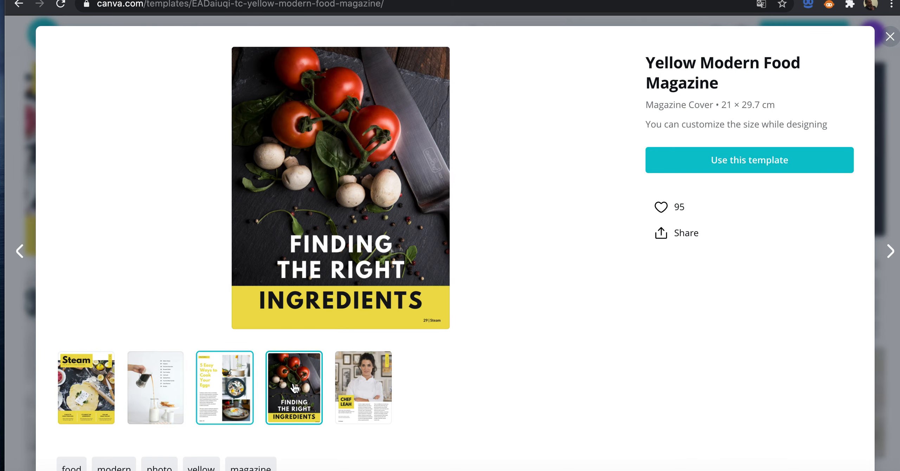
Step: Preview the chef page and create a new design from the Yellow Modern Food Magazine template
{"action": "left_click", "coordinate": [343, 389]}
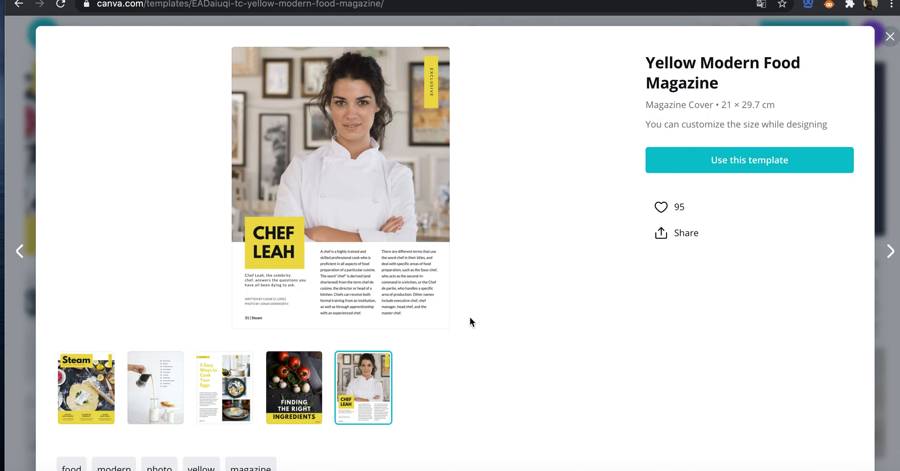
{"action": "left_click", "coordinate": [674, 164]}
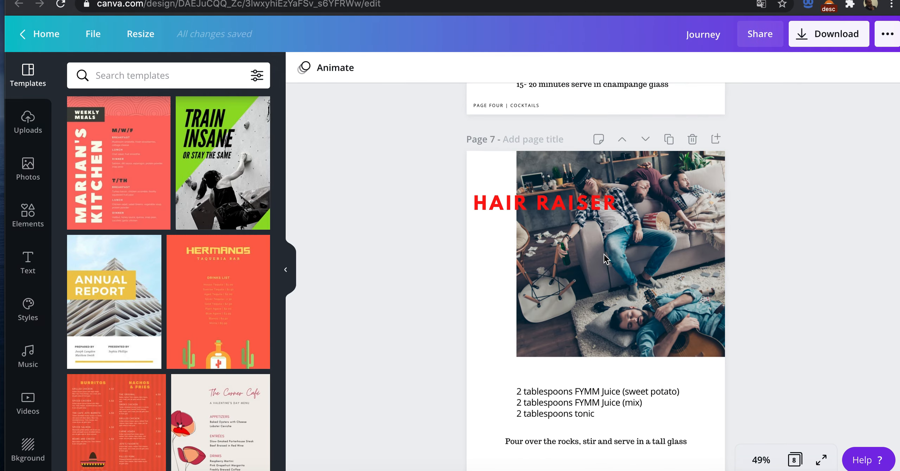
Step: Look at the FYMM Juice Cocktails booklet cover for comparison, and return to the Yellow Modern Food Magazine design
{"action": "scroll", "coordinate": [603, 255], "scroll_direction": "up", "scroll_amount": 10}
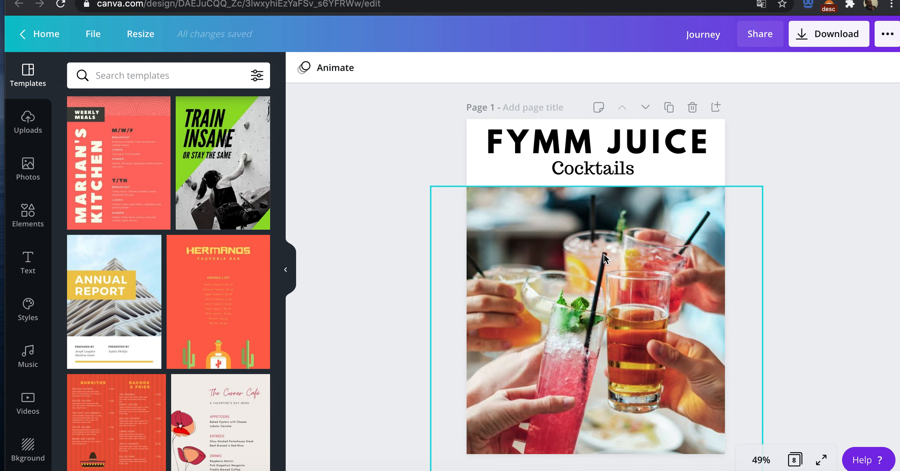
{"action": "scroll", "coordinate": [604, 255], "scroll_direction": "down", "scroll_amount": 1}
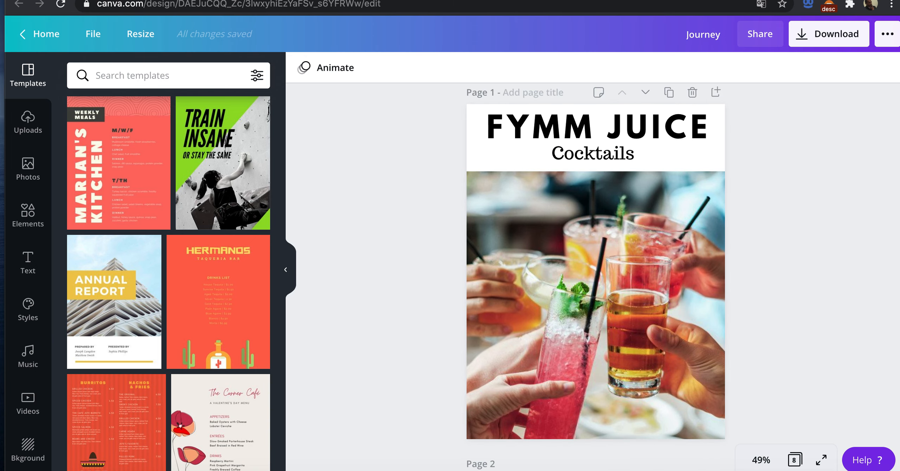
{"action": "left_click", "coordinate": [709, 1]}
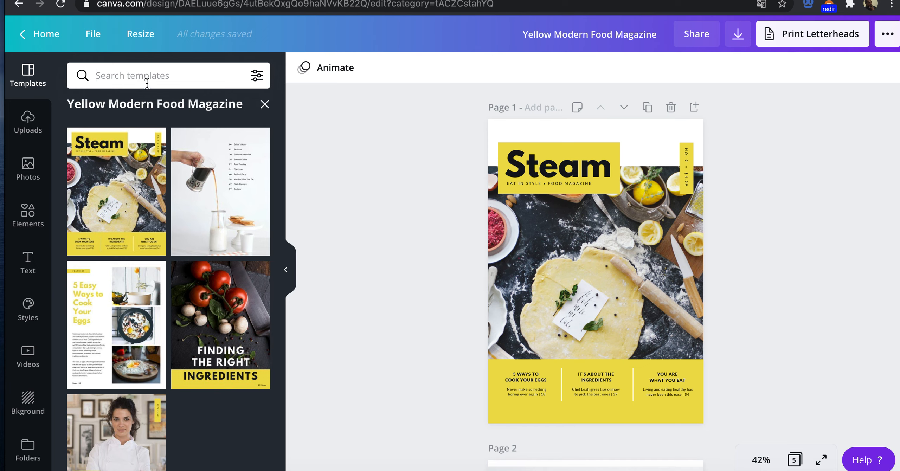
Step: Search the photos for "cooking" and replace the cover photo with the overhead shot of hands above a frying pan
{"action": "left_click", "coordinate": [35, 172]}
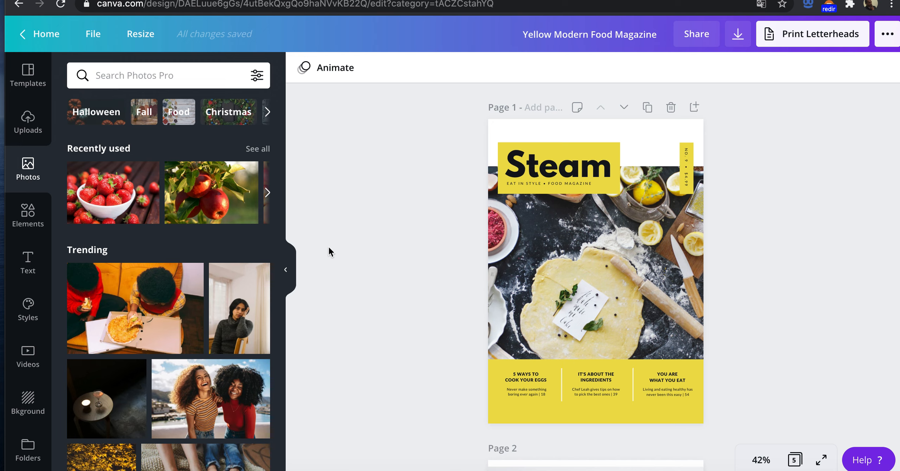
{"action": "left_click", "coordinate": [134, 77]}
{"action": "type", "text": "cooking"}
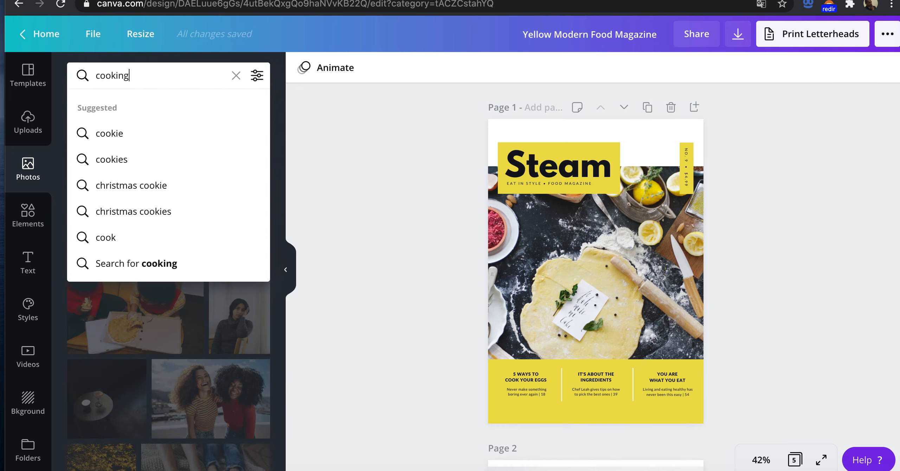
{"action": "key", "text": "Return"}
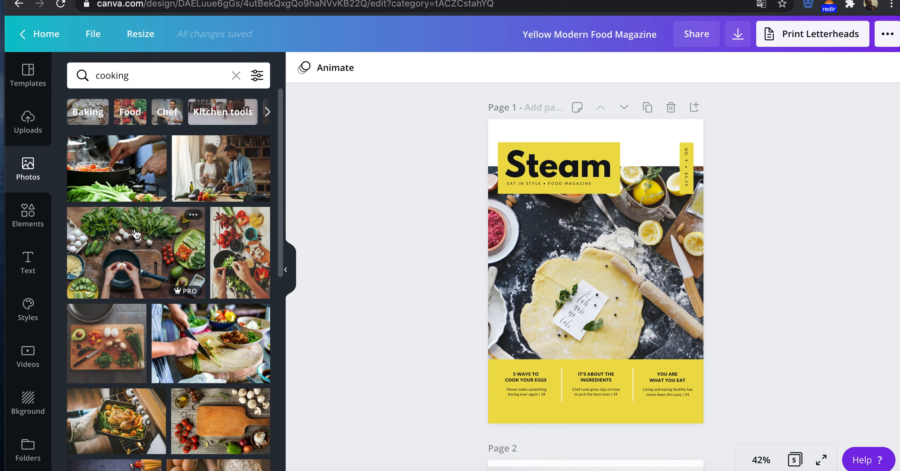
{"action": "left_click_drag", "start_coordinate": [132, 254], "coordinate": [556, 245]}
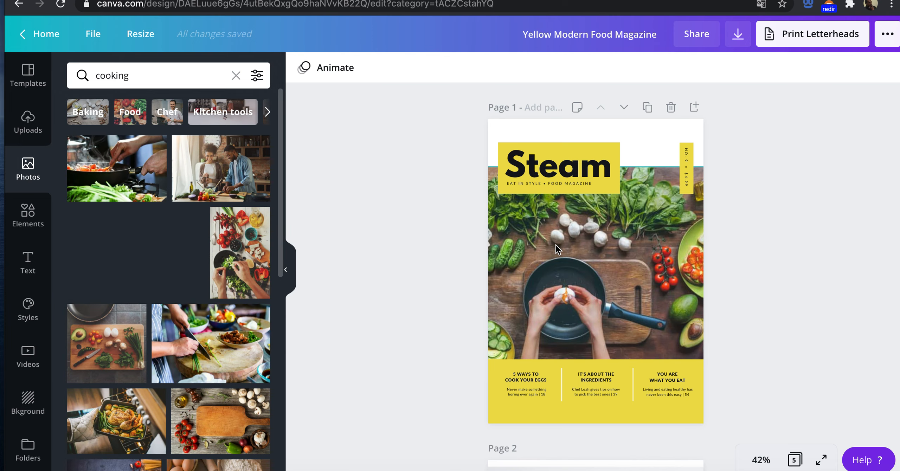
Step: Search the photo library for "cocktail party"
{"action": "left_click", "coordinate": [166, 76]}
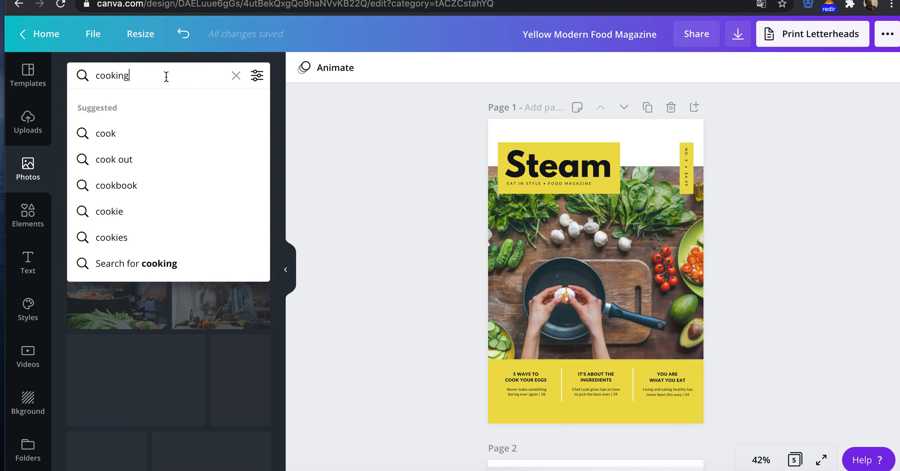
{"action": "double_click", "coordinate": [166, 77]}
{"action": "type", "text": "coak"}
{"action": "key", "text": "BackSpace"}
{"action": "key", "text": "BackSpace"}
{"action": "type", "text": "cktails"}
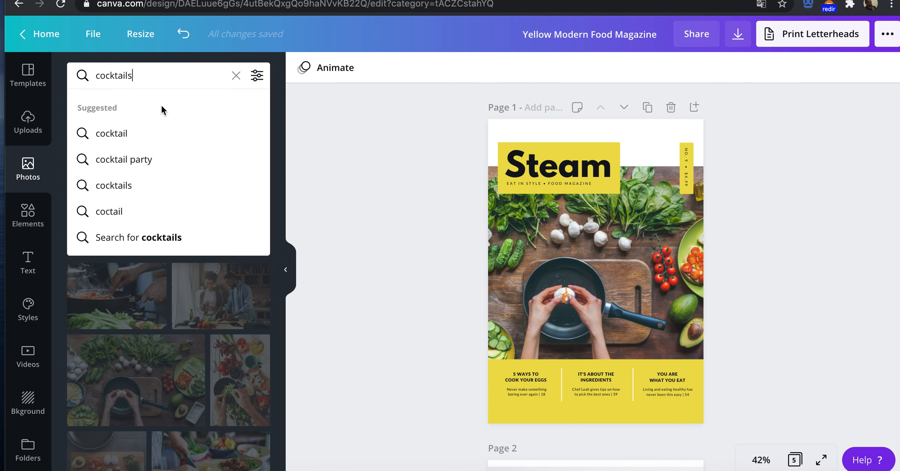
{"action": "left_click", "coordinate": [157, 162]}
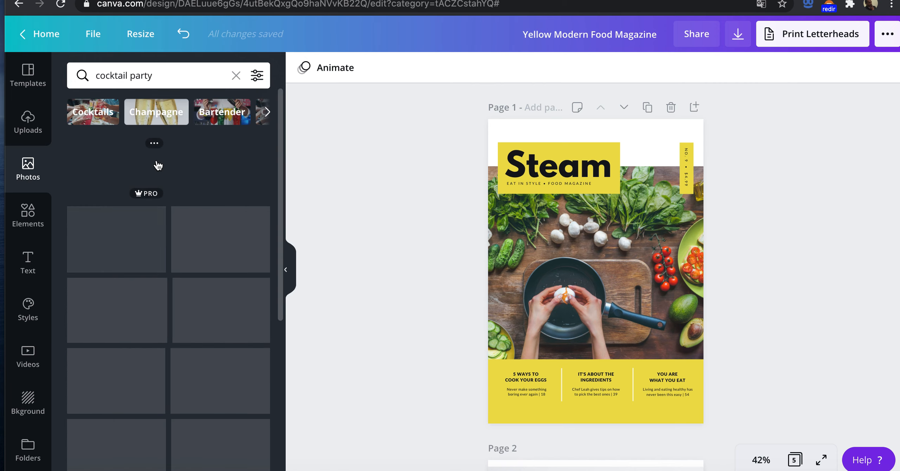
Step: Replace the cover photo with the overhead shot of hands toasting drinks above a wooden table
{"action": "scroll", "coordinate": [206, 348], "scroll_direction": "down", "scroll_amount": 5}
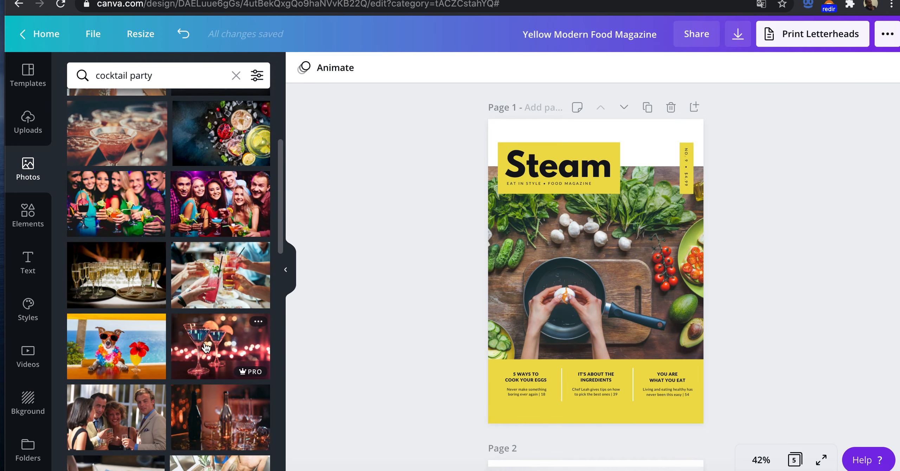
{"action": "scroll", "coordinate": [206, 348], "scroll_direction": "down", "scroll_amount": 6}
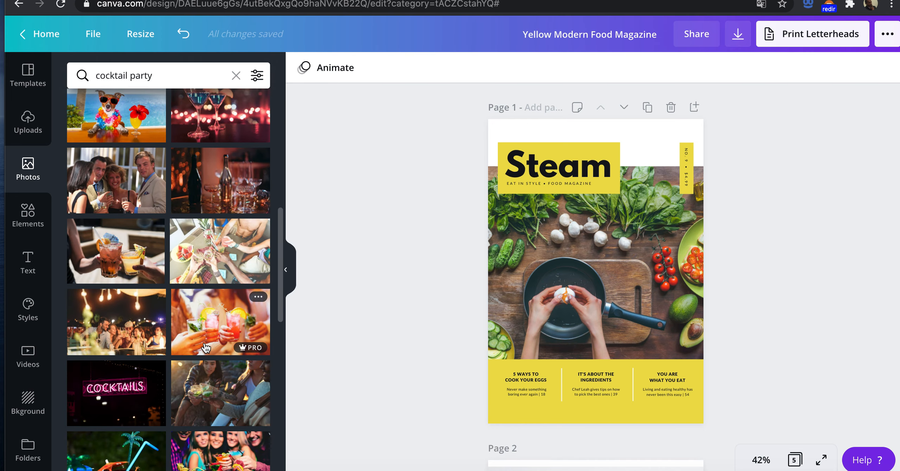
{"action": "scroll", "coordinate": [206, 348], "scroll_direction": "down", "scroll_amount": 8}
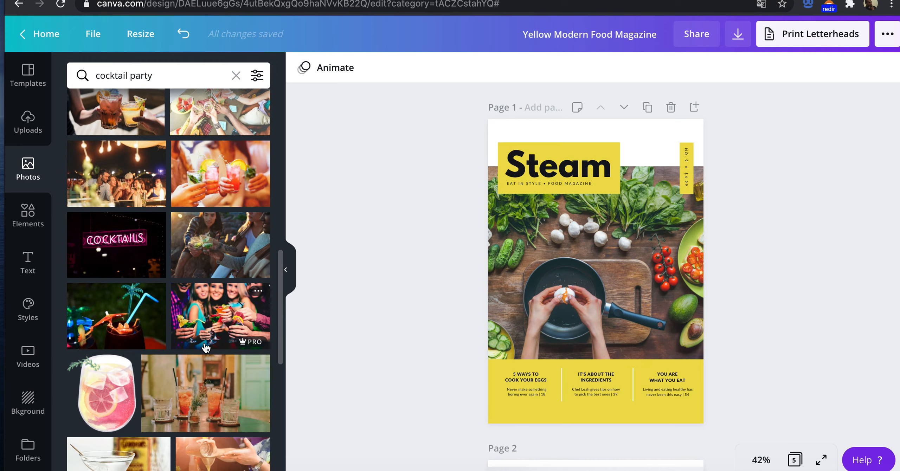
{"action": "scroll", "coordinate": [206, 348], "scroll_direction": "down", "scroll_amount": 2}
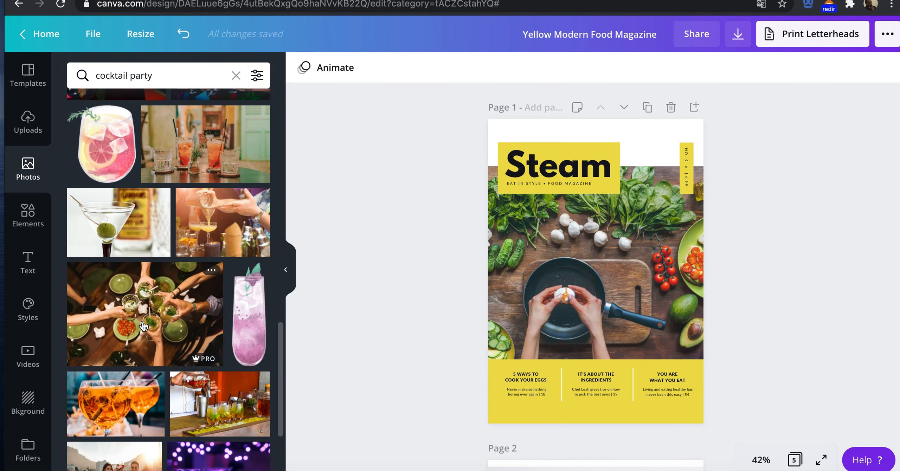
{"action": "left_click_drag", "start_coordinate": [105, 314], "coordinate": [521, 253]}
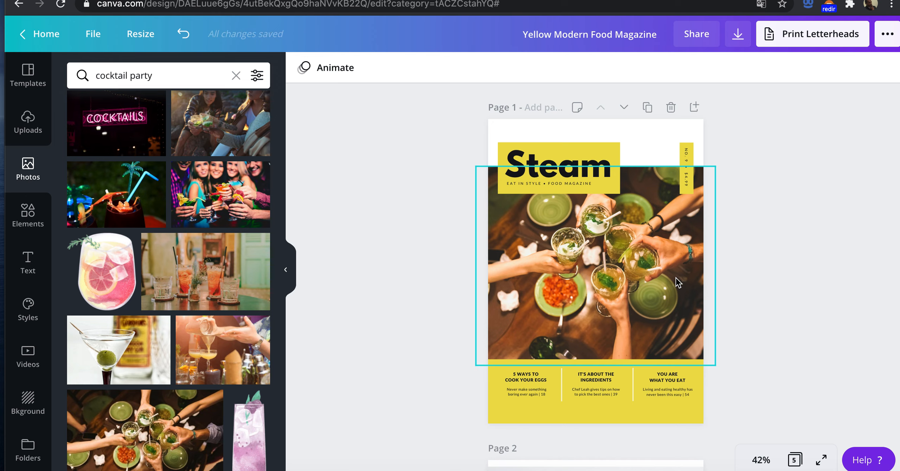
Step: Replace the cover title "Steam" with "FYMM" and "JUICE" on two lines
{"action": "left_click", "coordinate": [535, 171]}
{"action": "double_click", "coordinate": [559, 149]}
{"action": "type", "text": "FYMM"}
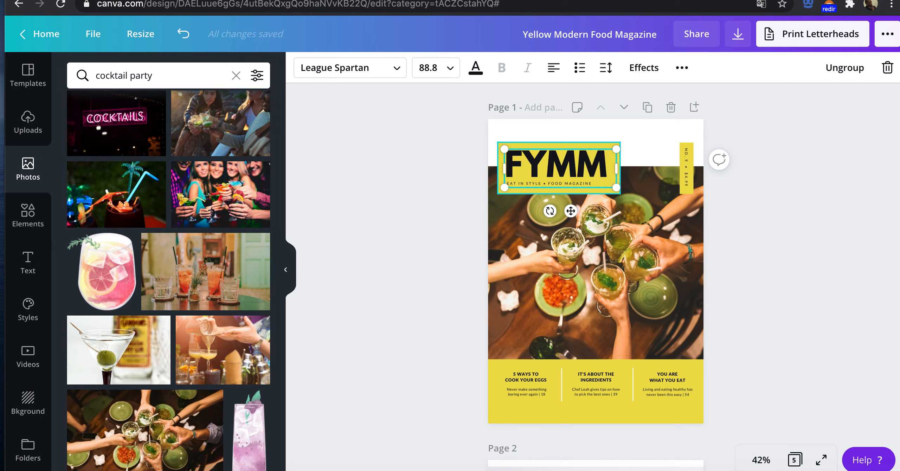
{"action": "key", "text": "Return"}
{"action": "type", "text": "Juic"}
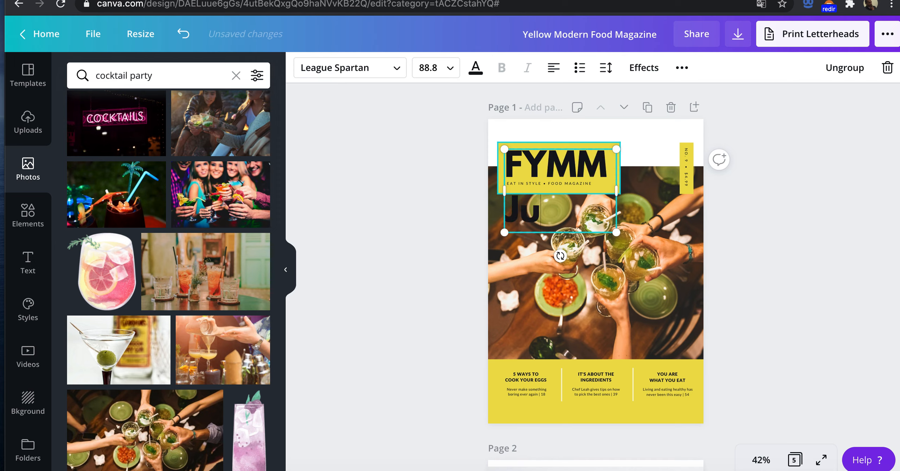
{"action": "key", "text": "BackSpace"}
{"action": "key", "text": "BackSpace"}
{"action": "key", "text": "BackSpace"}
{"action": "type", "text": "Uice"}
{"action": "key", "text": "BackSpace"}
{"action": "key", "text": "BackSpace"}
{"action": "key", "text": "BackSpace"}
{"action": "type", "text": "I"}
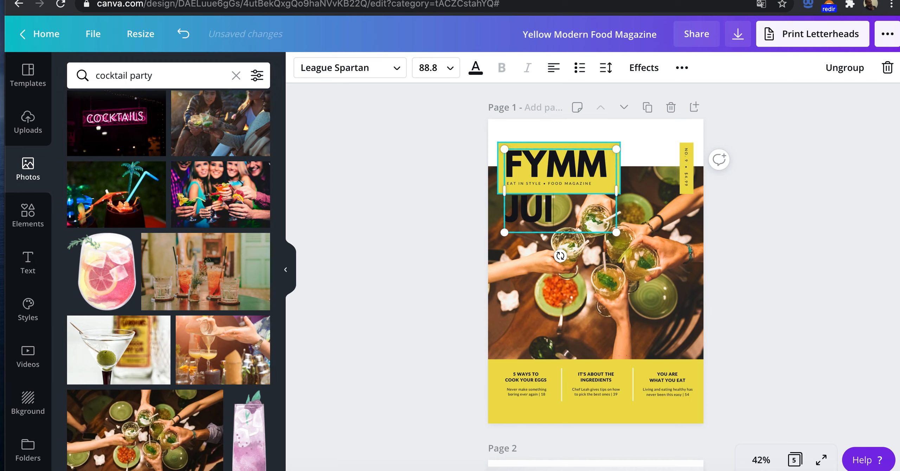
{"action": "type", "text": "CE"}
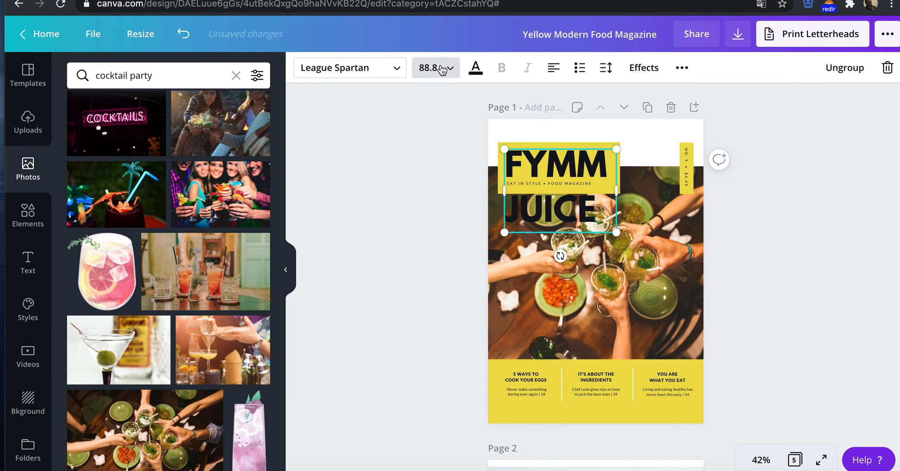
Step: Set the font size of the title's JUICE line to 36 and widen the title text box slightly
{"action": "left_click", "coordinate": [443, 69]}
{"action": "scroll", "coordinate": [448, 341], "scroll_direction": "down", "scroll_amount": 2}
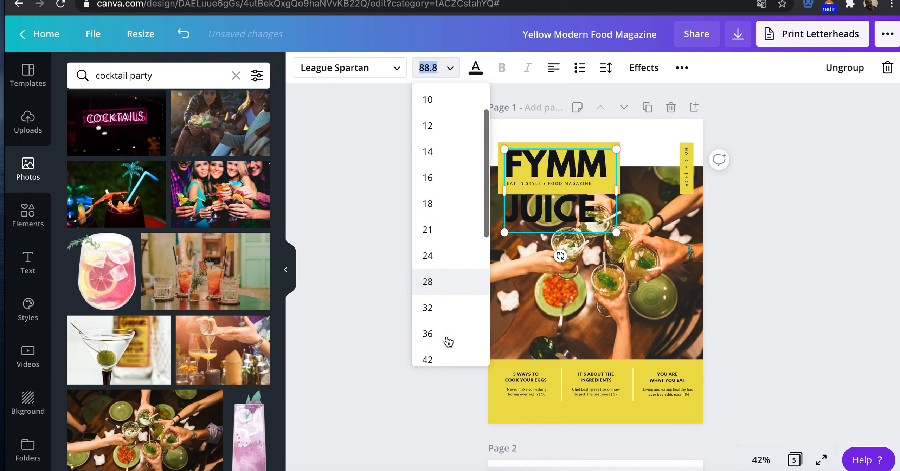
{"action": "left_click", "coordinate": [447, 336]}
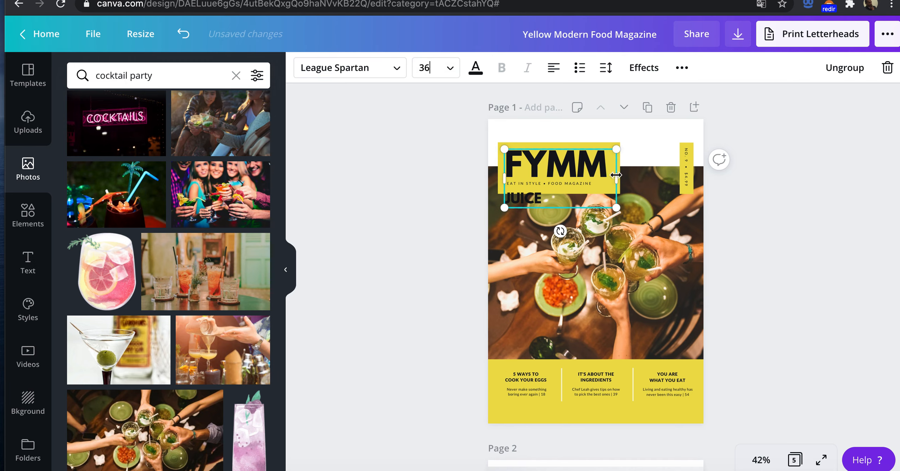
{"action": "left_click_drag", "start_coordinate": [629, 175], "coordinate": [636, 174]}
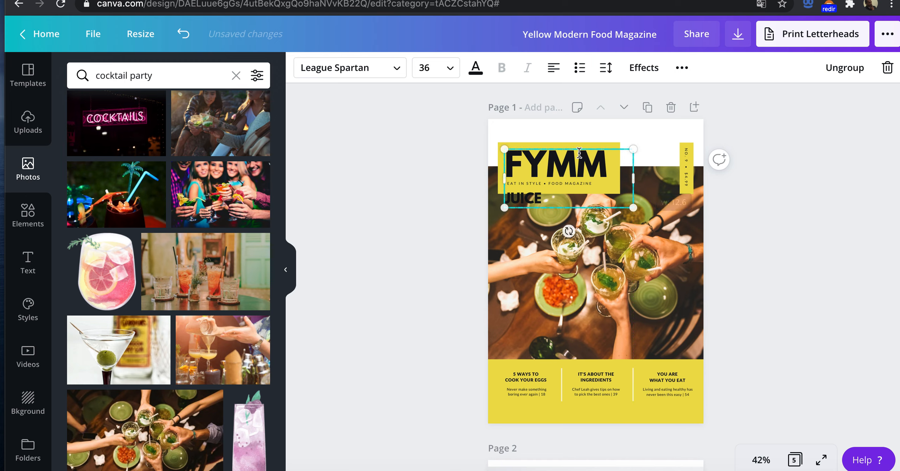
Step: Set the font size of the FYMM line in the cover title to 64
{"action": "triple_click", "coordinate": [544, 159]}
{"action": "left_click", "coordinate": [450, 69]}
{"action": "scroll", "coordinate": [467, 308], "scroll_direction": "down", "scroll_amount": 5}
{"action": "left_click", "coordinate": [436, 166]}
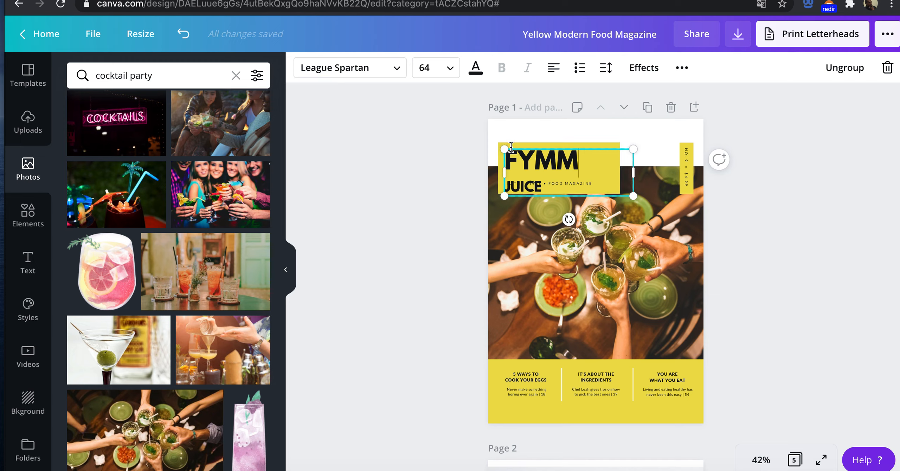
Step: Shift the title and tagline text slightly up and to the left within the cover's yellow box
{"action": "left_click", "coordinate": [546, 168]}
{"action": "left_click", "coordinate": [600, 148]}
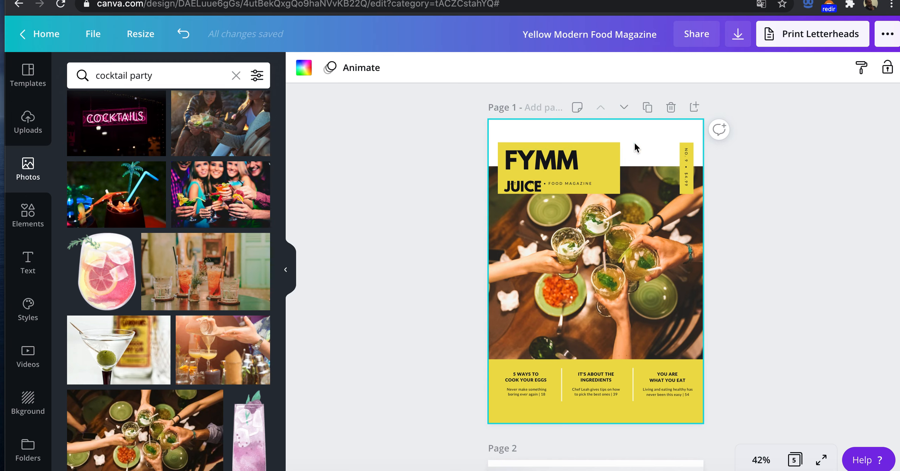
{"action": "left_click", "coordinate": [576, 183]}
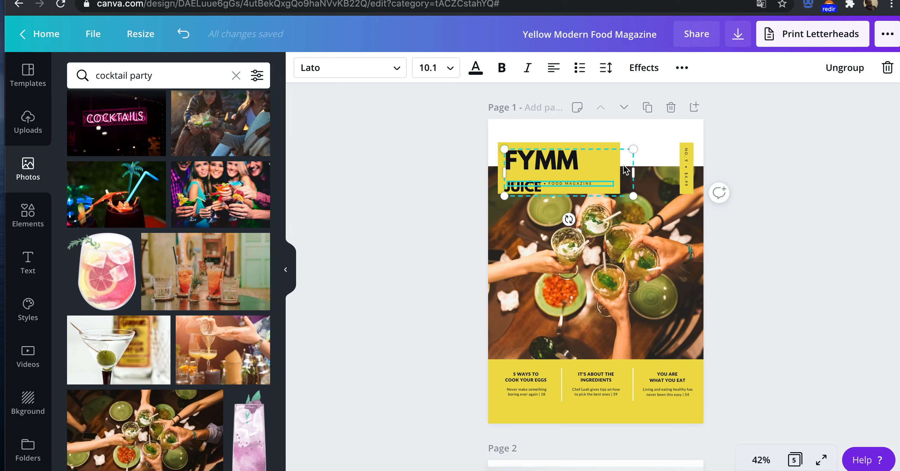
{"action": "left_click_drag", "start_coordinate": [619, 161], "coordinate": [614, 156]}
Step: Reduce the cover title's font sizes to 36 for the FYMM line and 24 for the JUICE line
{"action": "double_click", "coordinate": [568, 151]}
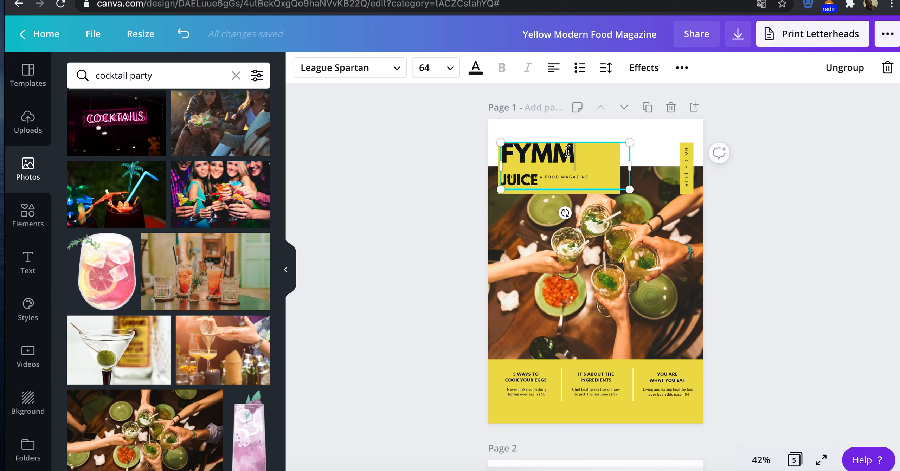
{"action": "double_click", "coordinate": [563, 151]}
{"action": "left_click", "coordinate": [436, 68]}
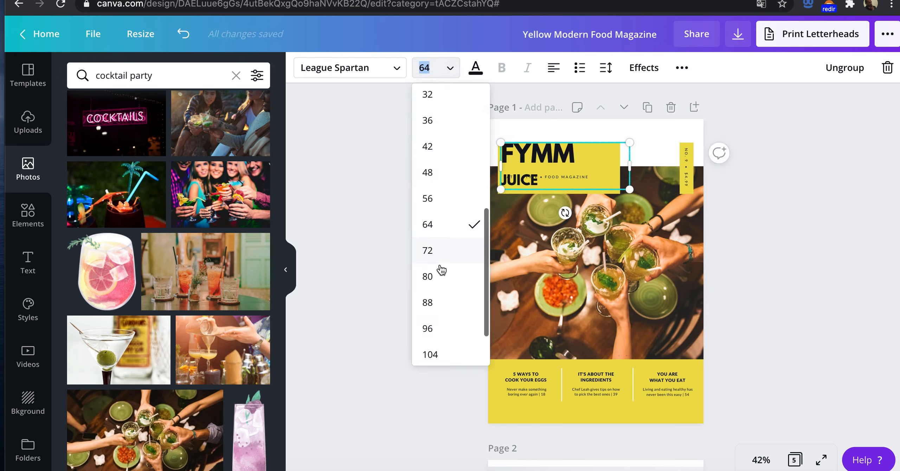
{"action": "left_click", "coordinate": [430, 152]}
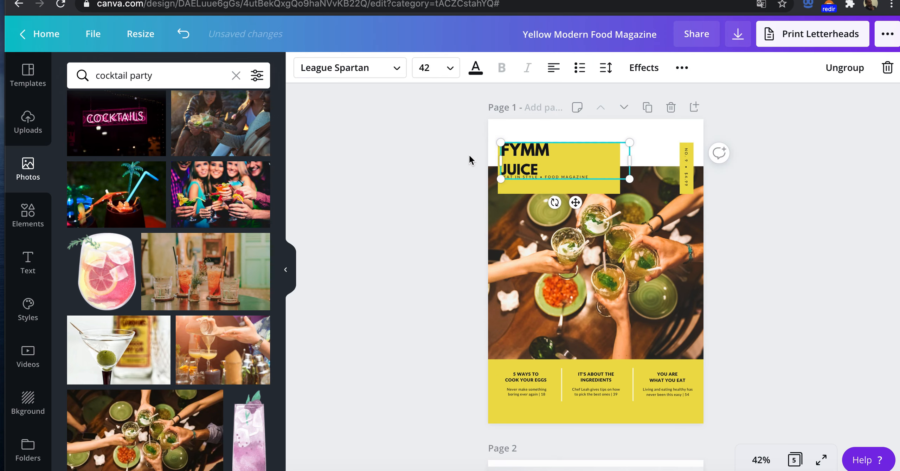
{"action": "left_click", "coordinate": [445, 68]}
{"action": "left_click", "coordinate": [436, 145]}
{"action": "double_click", "coordinate": [526, 164]}
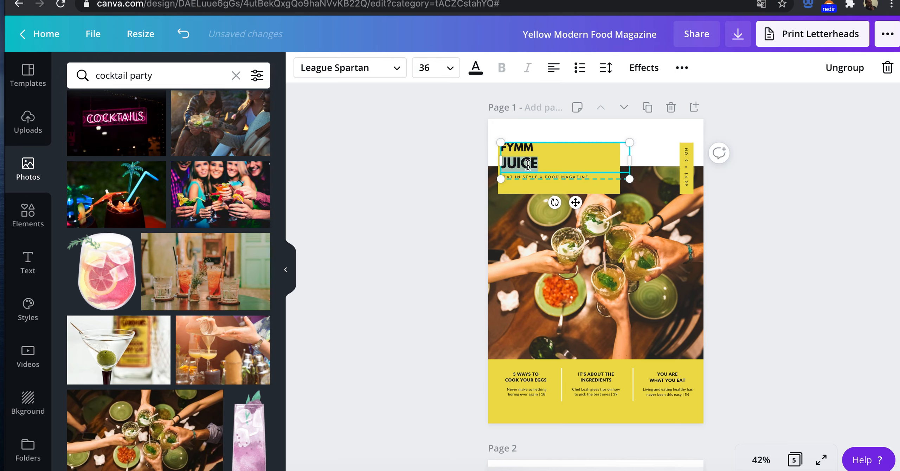
{"action": "left_click", "coordinate": [452, 67]}
{"action": "left_click", "coordinate": [442, 148]}
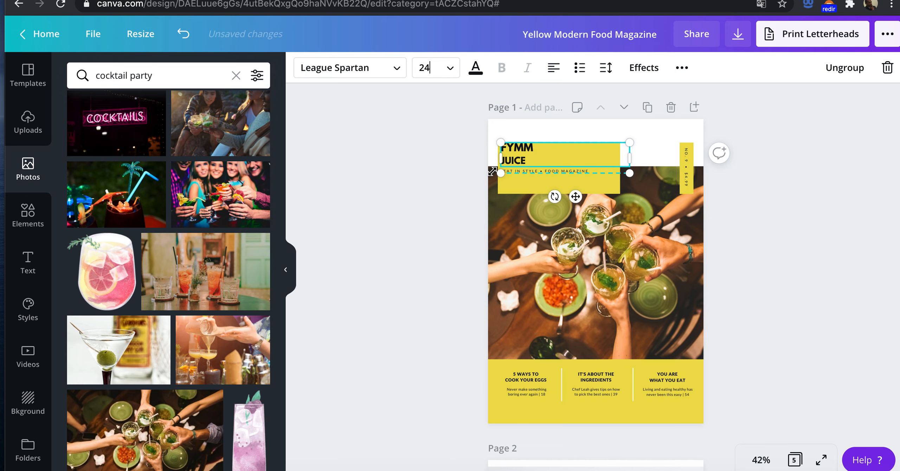
Step: Set the font size of the FYMM line in the cover title to 42
{"action": "double_click", "coordinate": [527, 146]}
{"action": "left_click", "coordinate": [454, 69]}
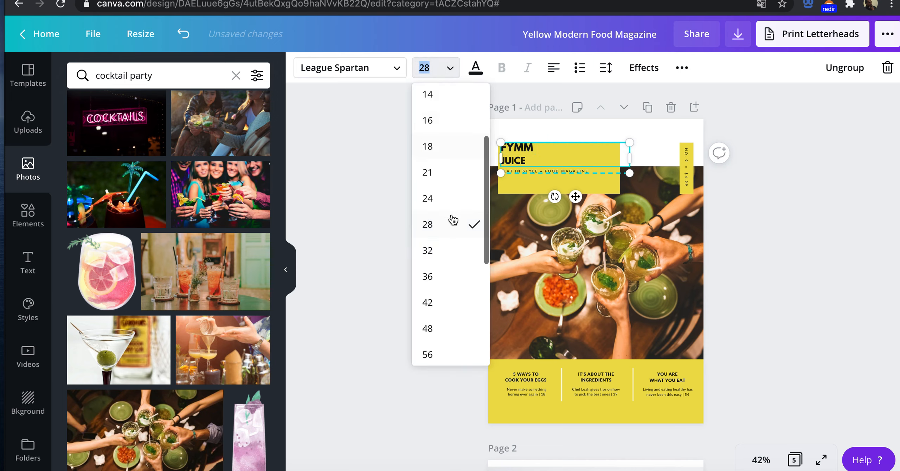
{"action": "left_click", "coordinate": [446, 306]}
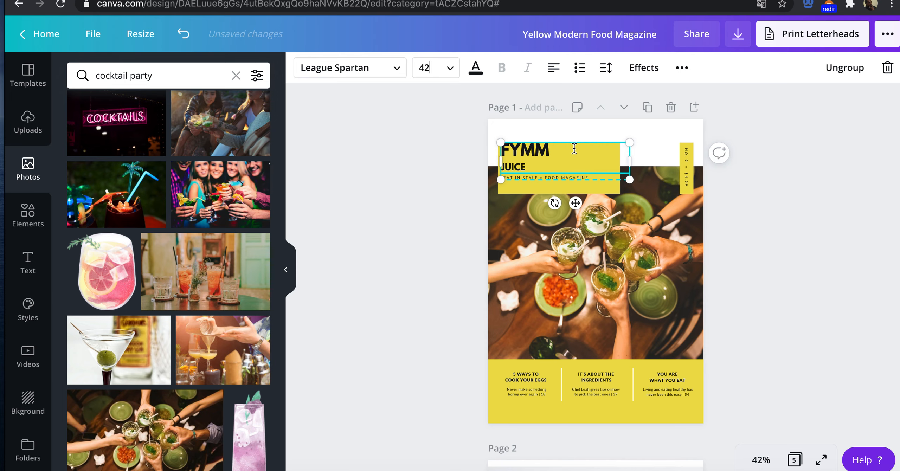
Step: Move JUICE up onto the first line of the cover title, making it read FYMM JUICE at one font size
{"action": "left_click", "coordinate": [538, 151]}
{"action": "double_click", "coordinate": [521, 165]}
{"action": "key", "text": "BackSpace"}
{"action": "type", "text": "Juic"}
{"action": "key", "text": "BackSpace"}
{"action": "key", "text": "BackSpace"}
{"action": "key", "text": "BackSpace"}
{"action": "type", "text": "UCIE"}
{"action": "key", "text": "BackSpace"}
{"action": "key", "text": "BackSpace"}
{"action": "key", "text": "BackSpace"}
{"action": "type", "text": "ICE"}
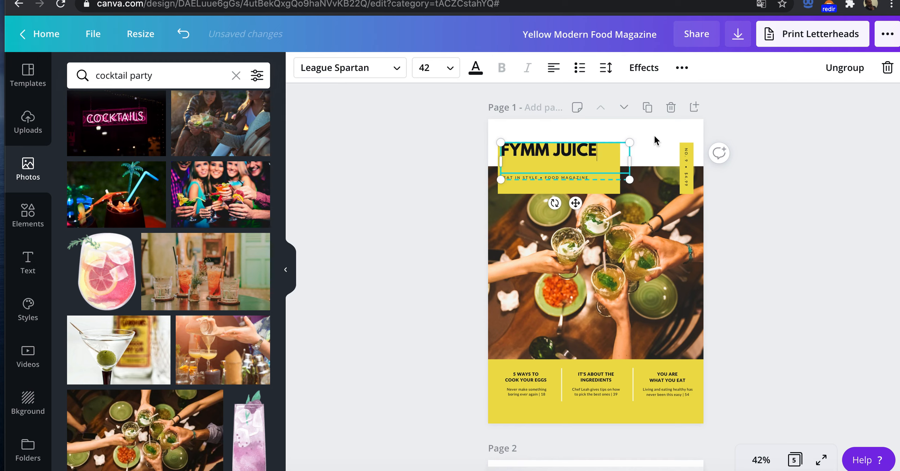
Step: Scale the cover title group down slightly and set the tagline's font size to 14
{"action": "left_click_drag", "start_coordinate": [622, 177], "coordinate": [601, 171]}
{"action": "key", "text": "super+a"}
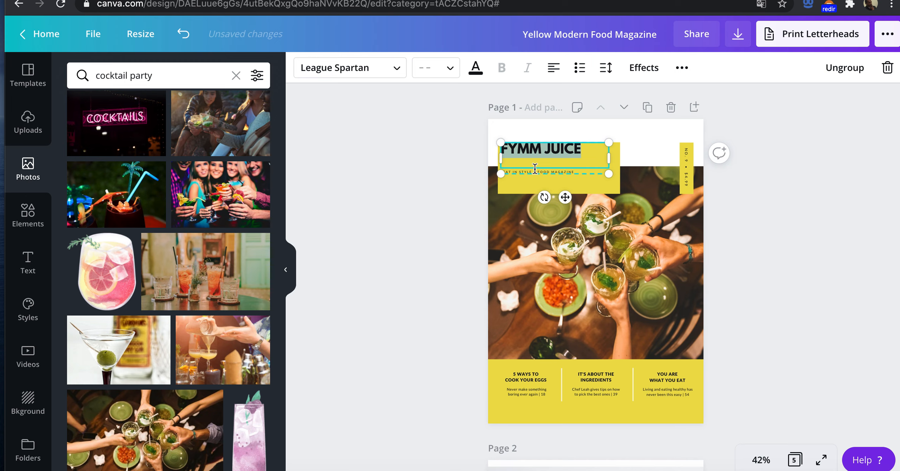
{"action": "left_click", "coordinate": [551, 172]}
{"action": "left_click", "coordinate": [425, 70]}
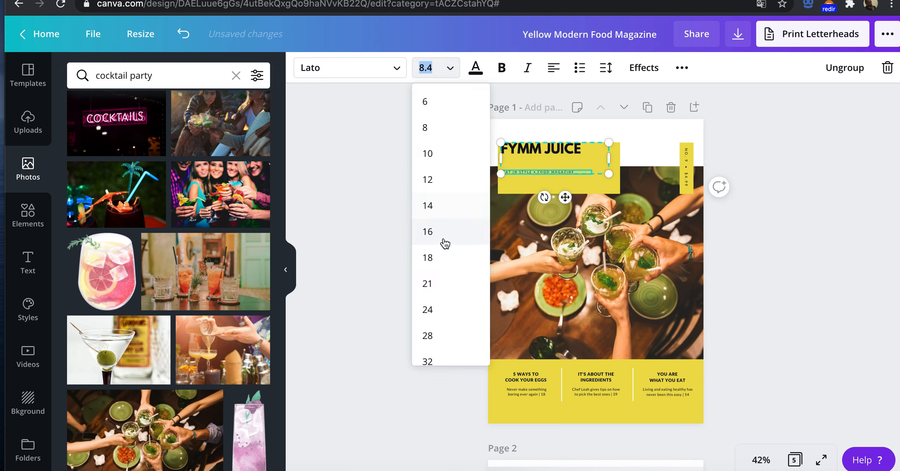
{"action": "left_click", "coordinate": [440, 207]}
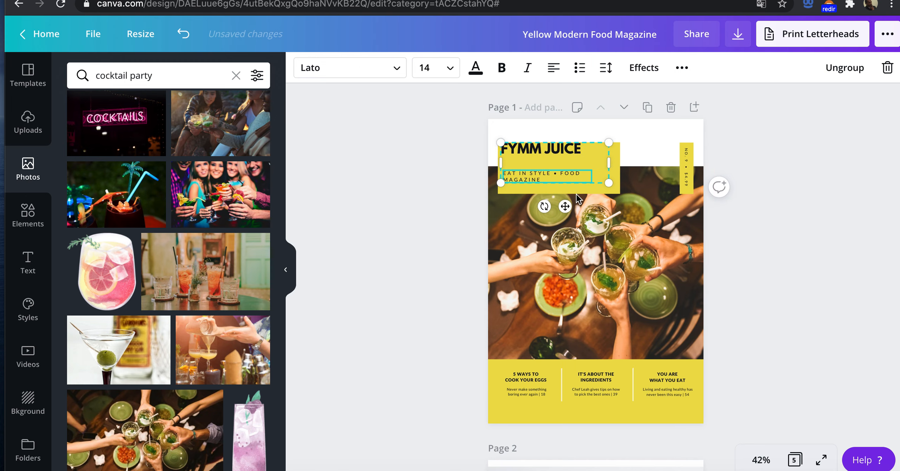
Step: Switch to the Journey design and examine its cover and contents page as a reference for the tagline wording
{"action": "double_click", "coordinate": [525, 177]}
{"action": "left_click", "coordinate": [538, 174]}
{"action": "triple_click", "coordinate": [536, 174]}
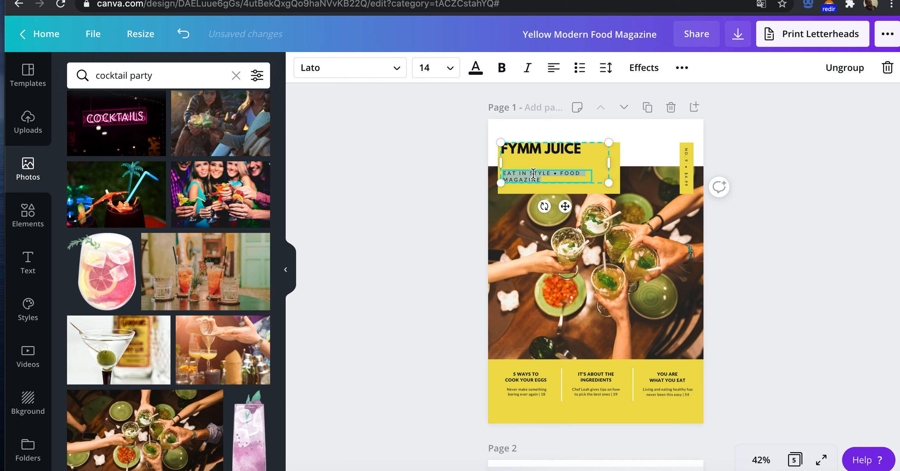
{"action": "left_click", "coordinate": [539, 175]}
{"action": "triple_click", "coordinate": [524, 174]}
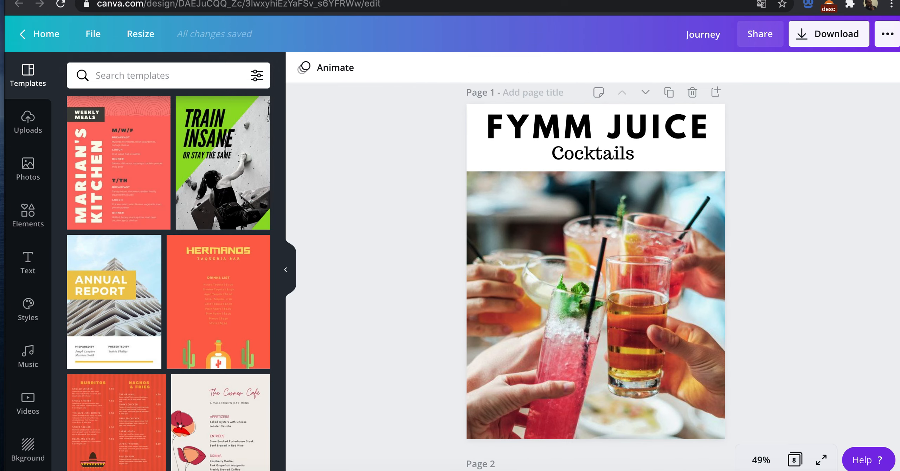
{"action": "scroll", "coordinate": [565, 161], "scroll_direction": "down", "scroll_amount": 5}
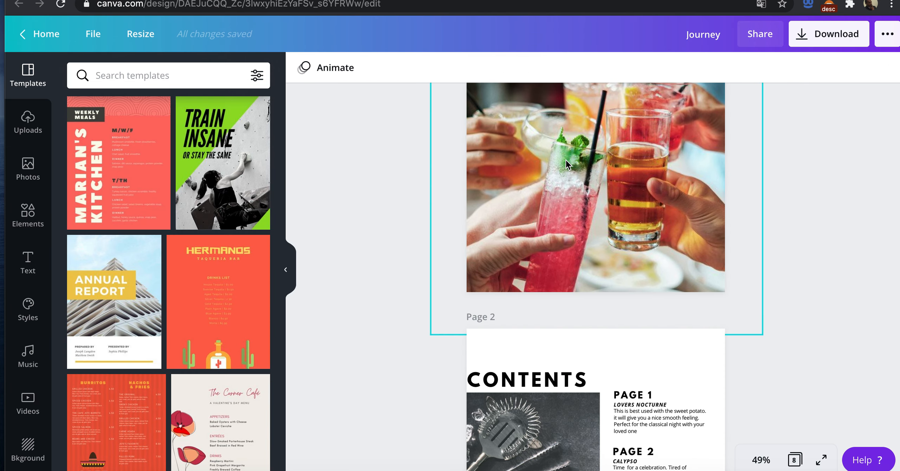
{"action": "scroll", "coordinate": [566, 161], "scroll_direction": "up", "scroll_amount": 5}
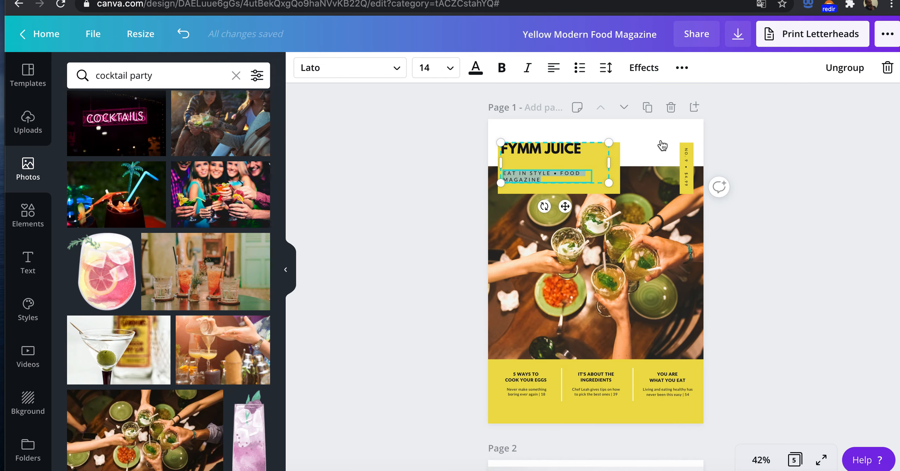
Step: Return to the Yellow Modern Food Magazine design and replace EAT IN STYLE in the cover tagline with BE THE THE LIFE OF THE PARY
{"action": "left_click", "coordinate": [527, 168]}
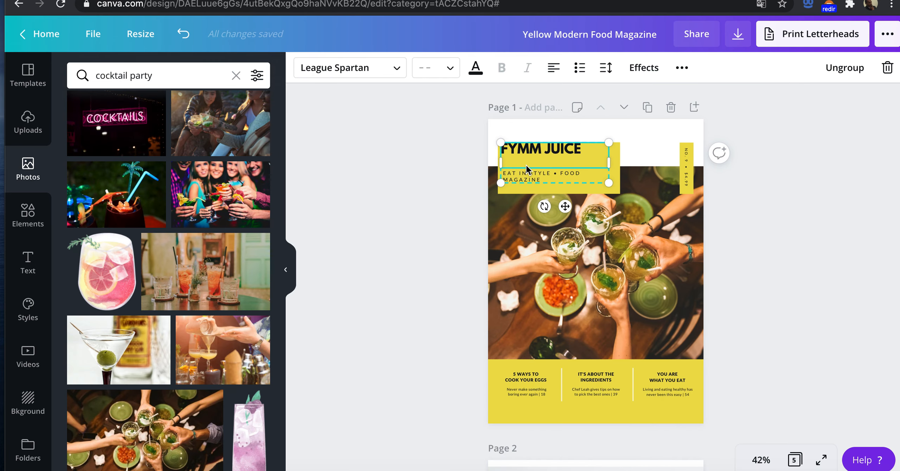
{"action": "left_click", "coordinate": [528, 177]}
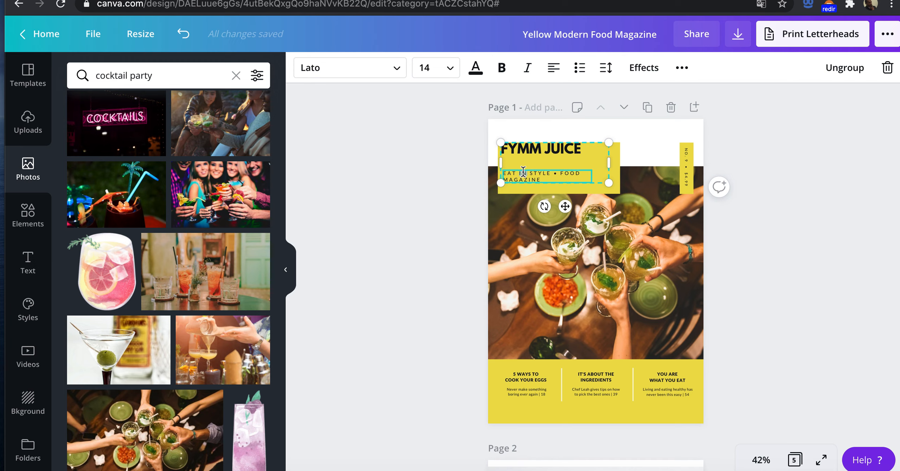
{"action": "double_click", "coordinate": [523, 171]}
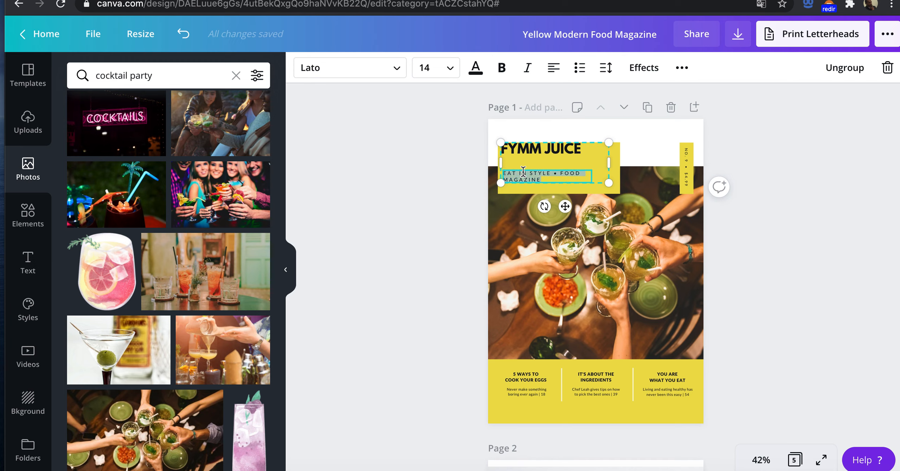
{"action": "left_click", "coordinate": [547, 177]}
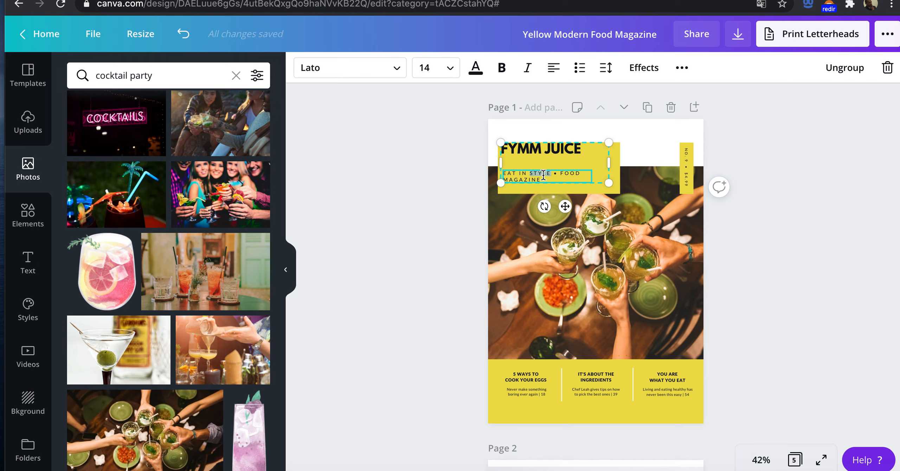
{"action": "key", "text": "BackSpace"}
{"action": "key", "text": "BackSpace"}
{"action": "key", "text": "BackSpace"}
{"action": "key", "text": "BackSpace"}
{"action": "key", "text": "BackSpace"}
{"action": "key", "text": "BackSpace"}
{"action": "key", "text": "BackSpace"}
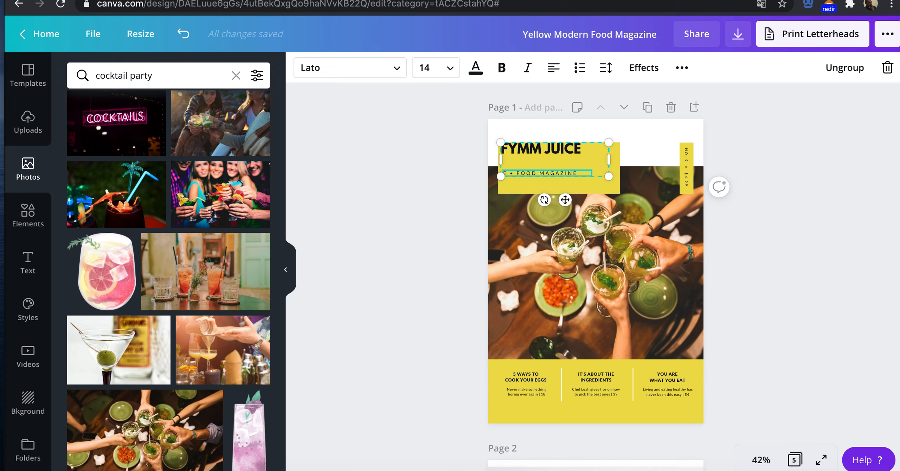
{"action": "key", "text": "BackSpace"}
{"action": "type", "text": "BE THE T"}
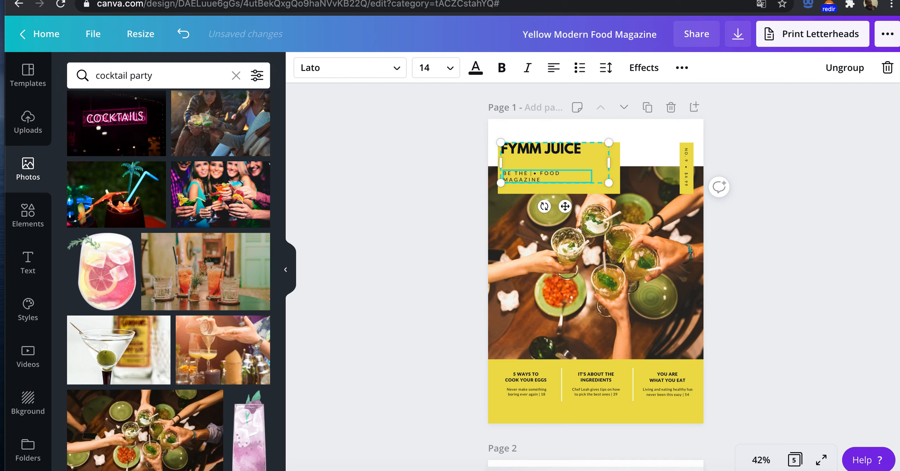
{"action": "type", "text": "HE LIFE OG T"}
{"action": "key", "text": "BackSpace"}
{"action": "type", "text": "THE PARY"}
Step: Replace FOOD MAGAZINE in the cover tagline with COCKTAILS
{"action": "double_click", "coordinate": [539, 180]}
{"action": "type", "text": "COK"}
{"action": "key", "text": "BackSpace"}
{"action": "type", "text": "CKTAILS"}
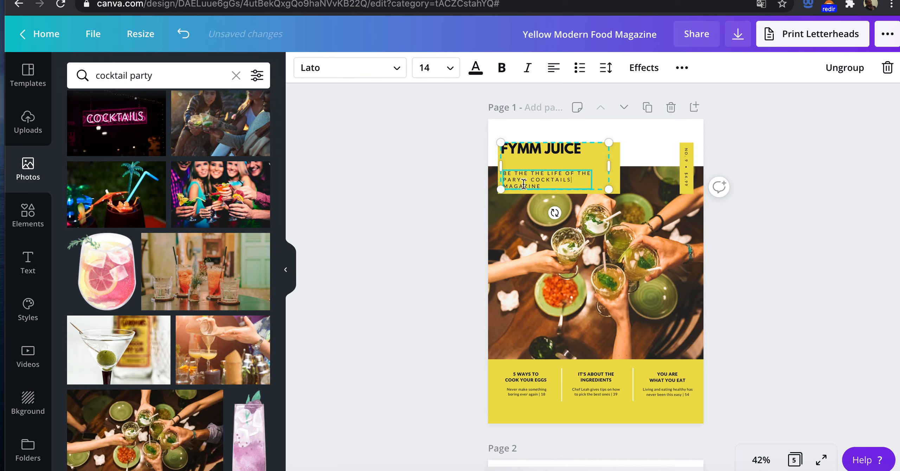
{"action": "double_click", "coordinate": [524, 184]}
{"action": "key", "text": "BackSpace"}
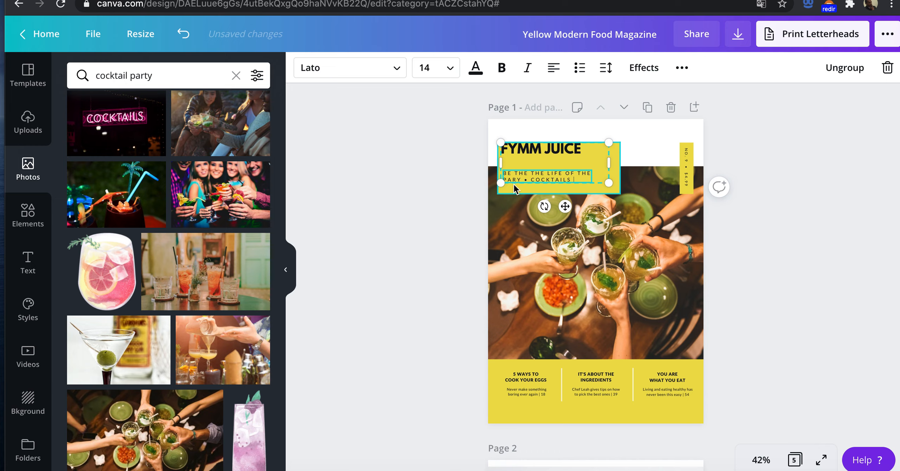
Step: Copy COCKTAILS from the tagline and paste it as a second line under FYMM JUICE in the cover title
{"action": "triple_click", "coordinate": [545, 179]}
{"action": "left_click", "coordinate": [544, 180]}
{"action": "double_click", "coordinate": [544, 180]}
{"action": "key", "text": "super+c"}
{"action": "left_click", "coordinate": [580, 153]}
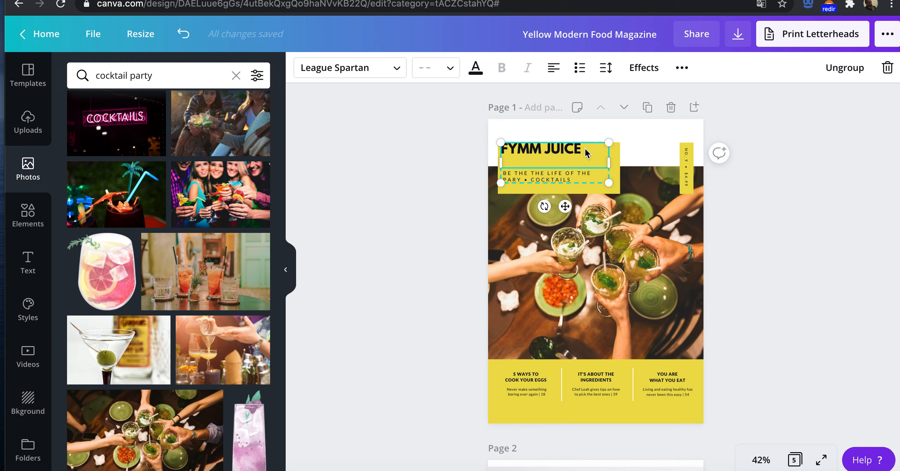
{"action": "left_click", "coordinate": [559, 174]}
{"action": "left_click", "coordinate": [542, 161]}
{"action": "left_click", "coordinate": [542, 157]}
{"action": "key", "text": "Return"}
{"action": "key", "text": "super+v"}
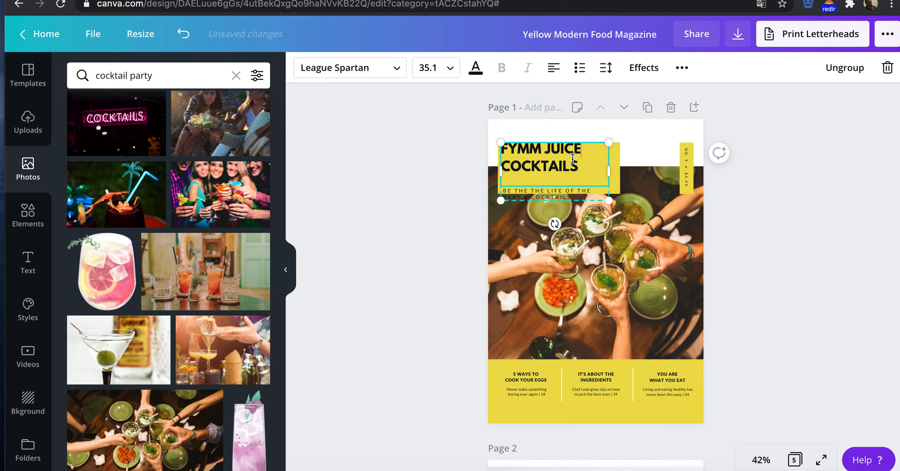
Step: Set the font size of the COCKTAILS line in the cover title to 16
{"action": "left_click", "coordinate": [428, 68]}
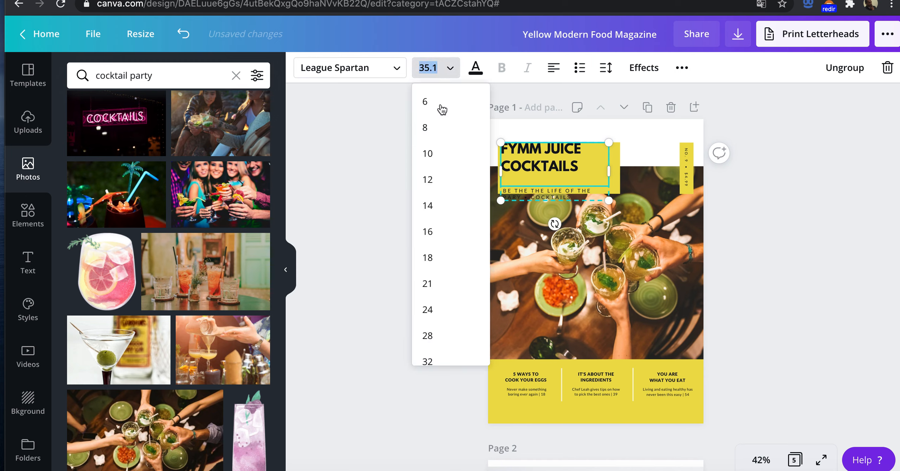
{"action": "left_click", "coordinate": [440, 128]}
{"action": "left_click", "coordinate": [447, 72]}
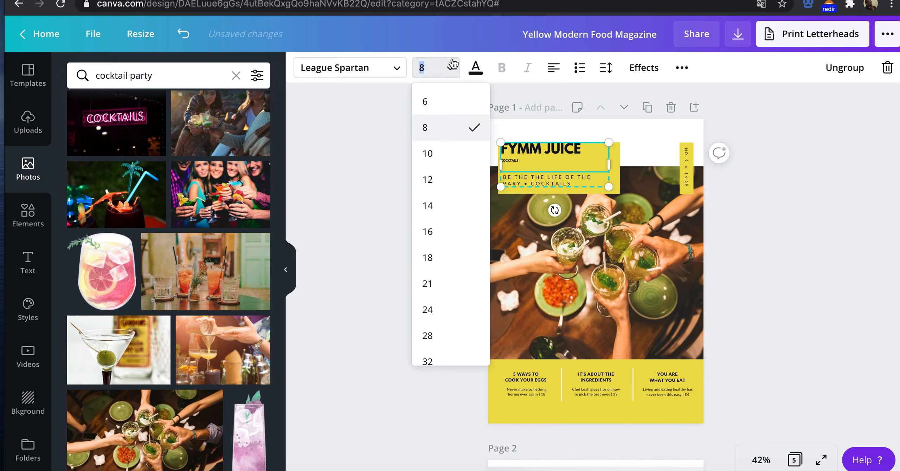
{"action": "left_click", "coordinate": [459, 208]}
{"action": "left_click", "coordinate": [433, 68]}
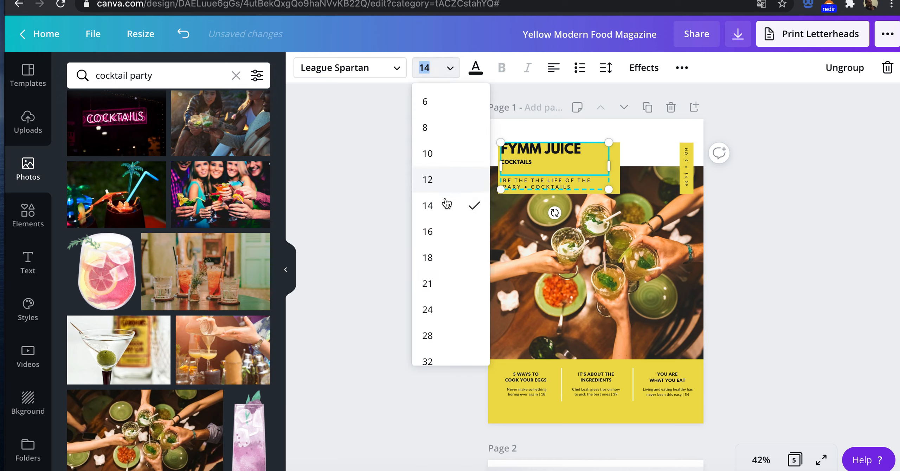
{"action": "left_click", "coordinate": [443, 244]}
Step: Remove the word COCKTAILS from the end of the cover tagline, keeping the bullet
{"action": "left_click", "coordinate": [545, 187]}
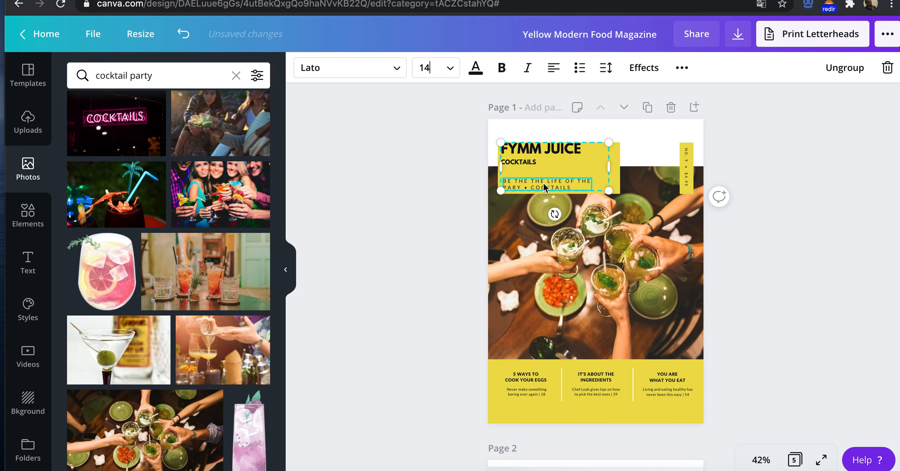
{"action": "triple_click", "coordinate": [543, 183]}
{"action": "triple_click", "coordinate": [545, 184]}
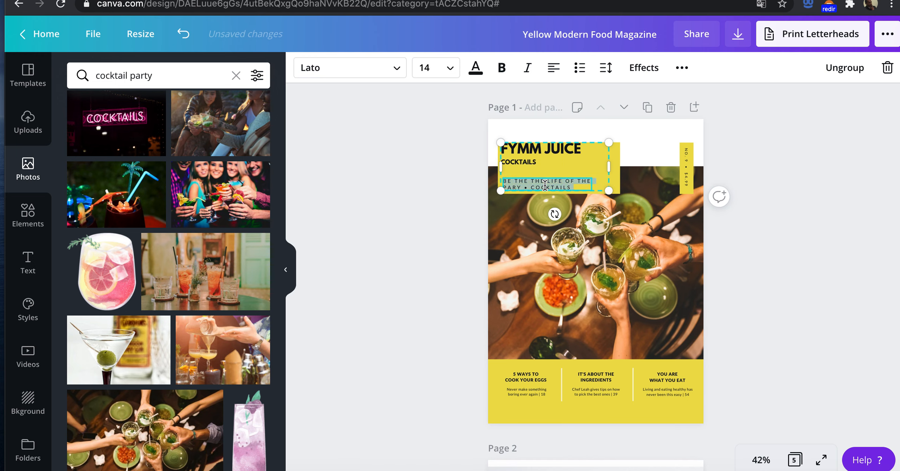
{"action": "left_click", "coordinate": [570, 186]}
{"action": "double_click", "coordinate": [563, 188]}
{"action": "key", "text": "BackSpace"}
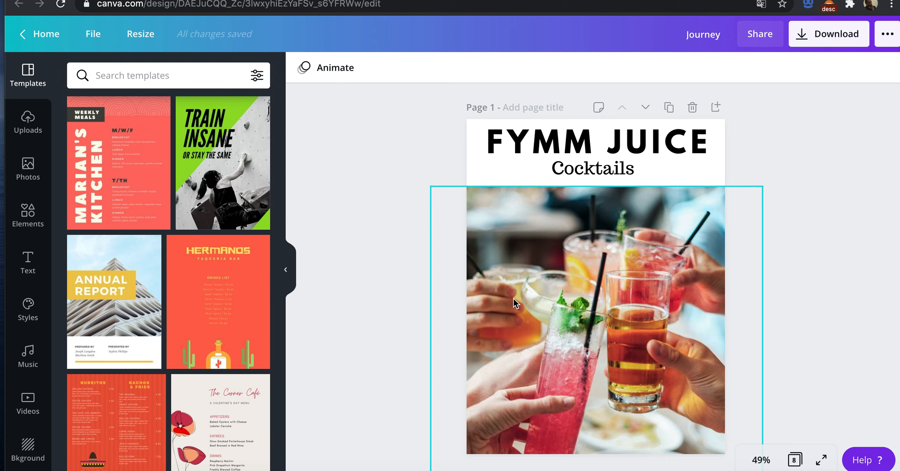
Step: Examine the recipe pages of the Journey design to see which cocktails the booklet includes
{"action": "scroll", "coordinate": [514, 298], "scroll_direction": "down", "scroll_amount": 8}
{"action": "scroll", "coordinate": [514, 299], "scroll_direction": "down", "scroll_amount": 10}
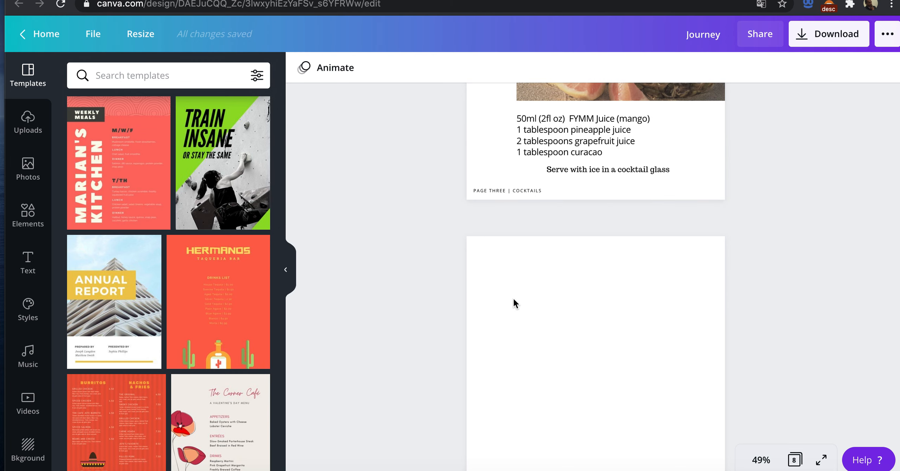
{"action": "scroll", "coordinate": [514, 299], "scroll_direction": "up", "scroll_amount": 5}
{"action": "scroll", "coordinate": [513, 299], "scroll_direction": "up", "scroll_amount": 6}
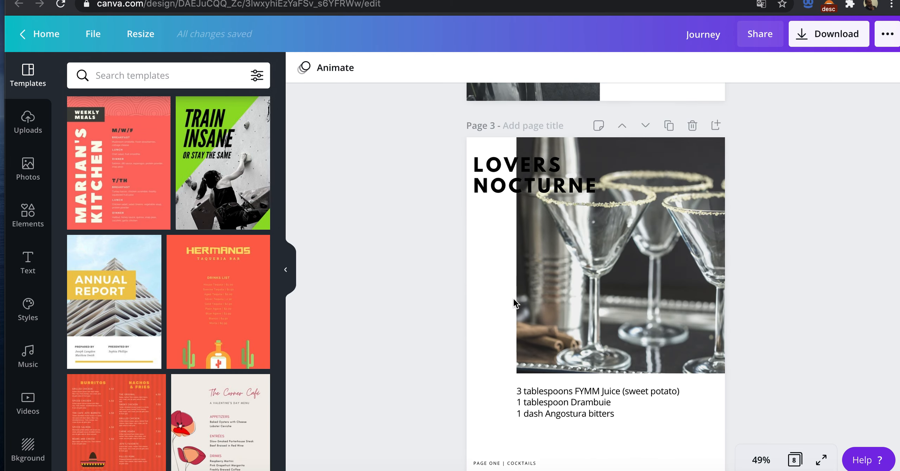
{"action": "scroll", "coordinate": [514, 298], "scroll_direction": "down", "scroll_amount": 12}
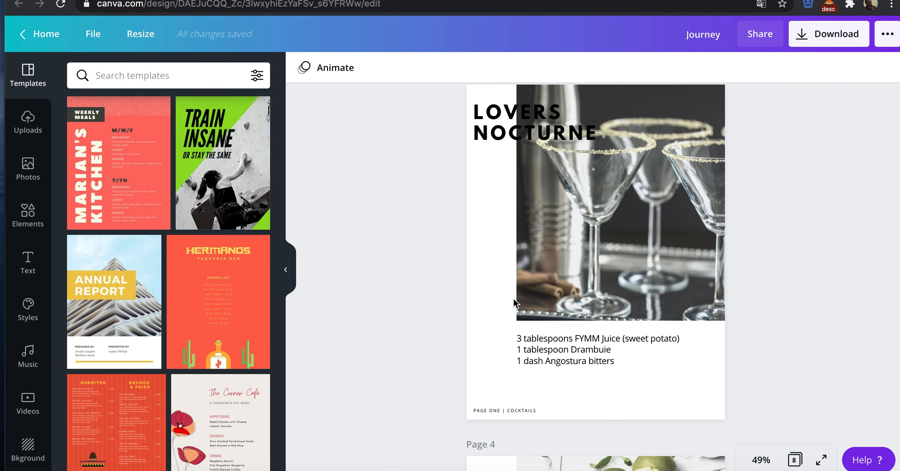
{"action": "scroll", "coordinate": [513, 298], "scroll_direction": "down", "scroll_amount": 20}
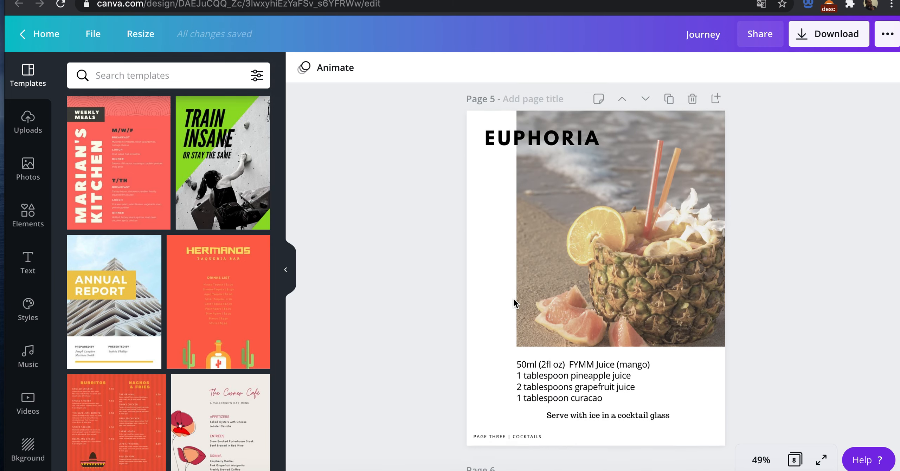
{"action": "scroll", "coordinate": [513, 299], "scroll_direction": "down", "scroll_amount": 10}
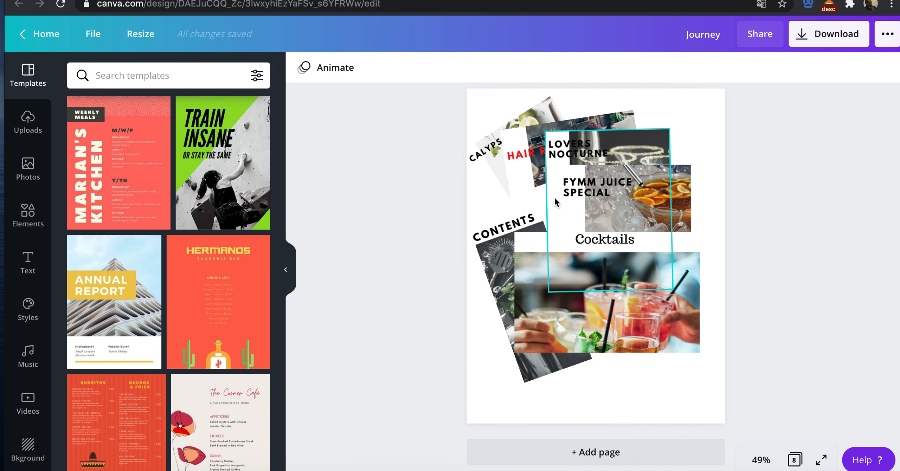
{"action": "scroll", "coordinate": [554, 197], "scroll_direction": "up", "scroll_amount": 10}
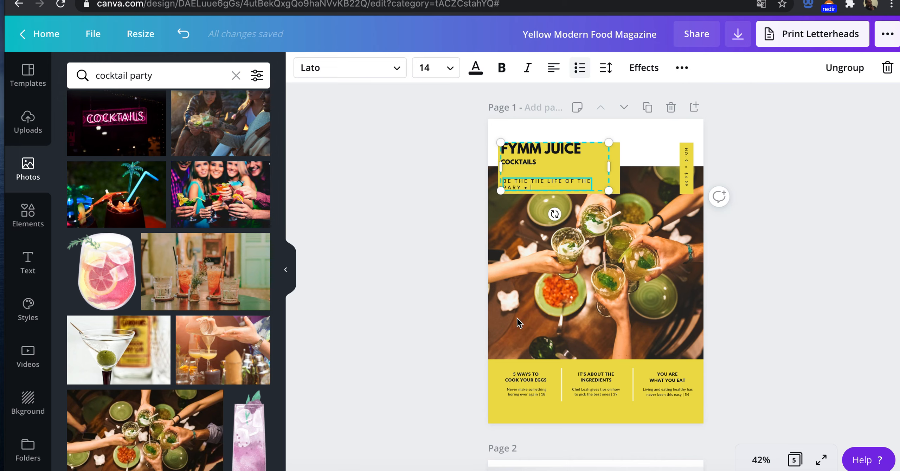
Step: Add 5 GREAT DRINKS after the bullet in the cover tagline of the Yellow Modern Food Magazine design
{"action": "type", "text": "5 GREAT REC"}
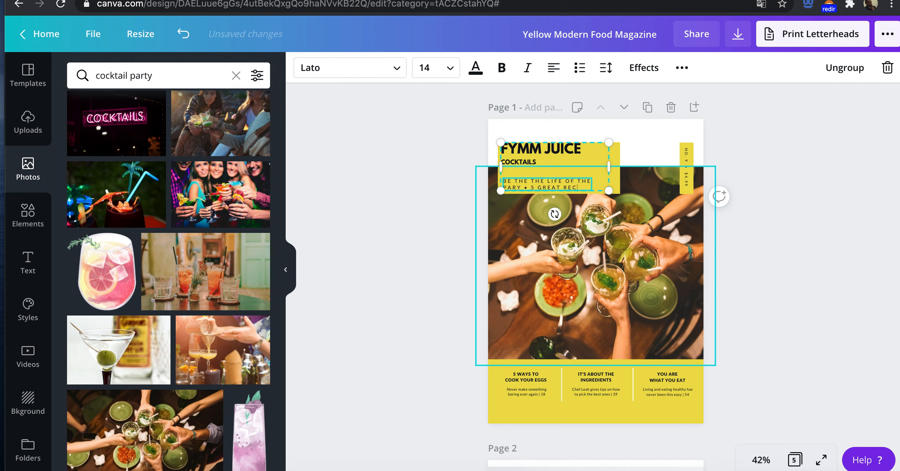
{"action": "type", "text": "s"}
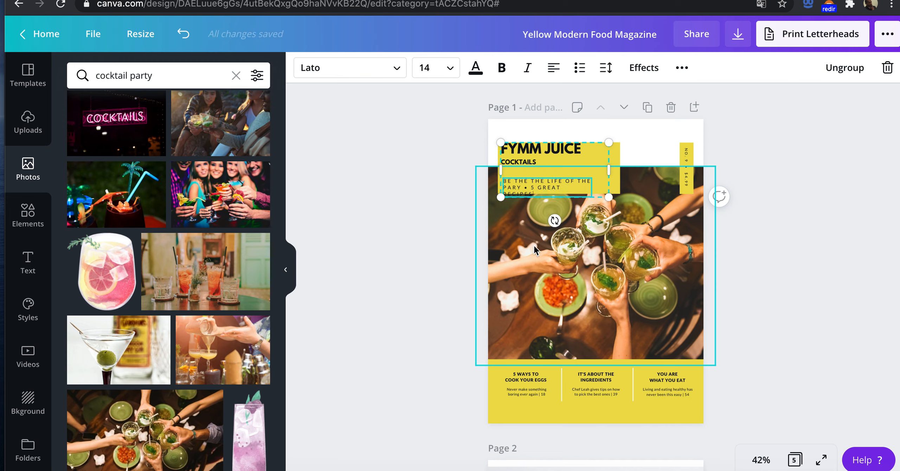
{"action": "key", "text": "BackSpace"}
{"action": "key", "text": "BackSpace"}
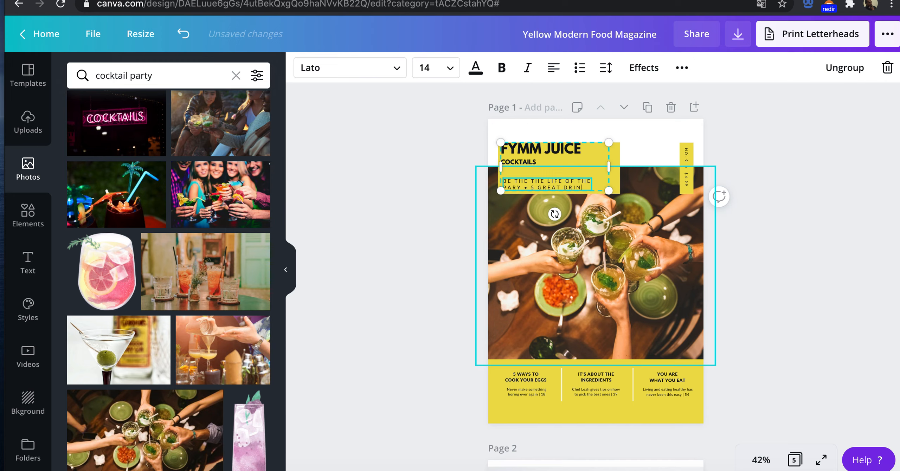
{"action": "left_click", "coordinate": [514, 275]}
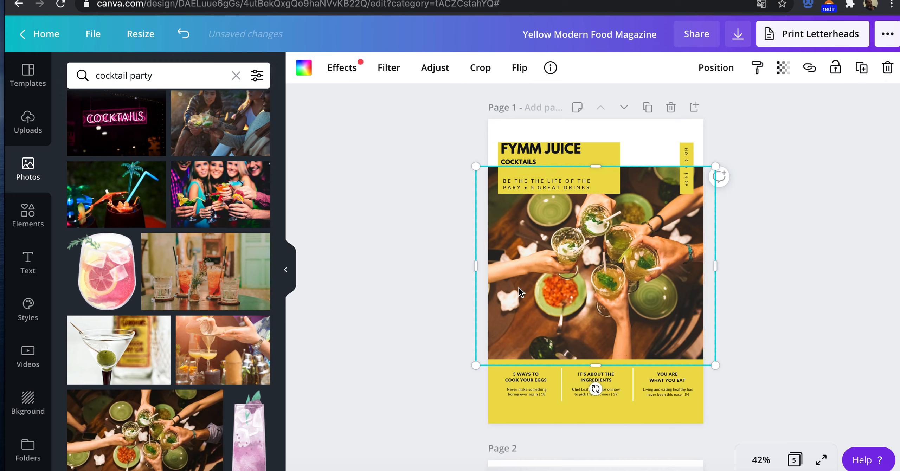
Step: Shorten the vertical issue-and-price label on the cover's narrow yellow strip and set it upright within the strip again
{"action": "scroll", "coordinate": [519, 288], "scroll_direction": "down", "scroll_amount": 2}
{"action": "scroll", "coordinate": [520, 288], "scroll_direction": "up", "scroll_amount": 1}
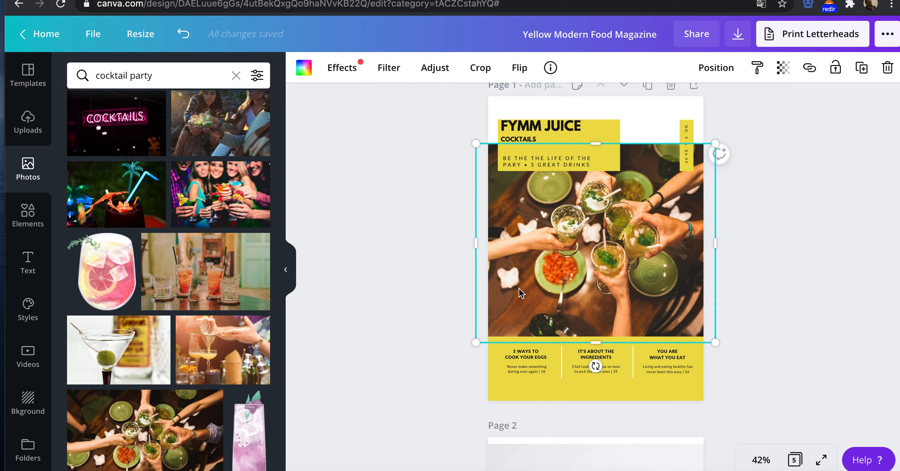
{"action": "left_click", "coordinate": [687, 157]}
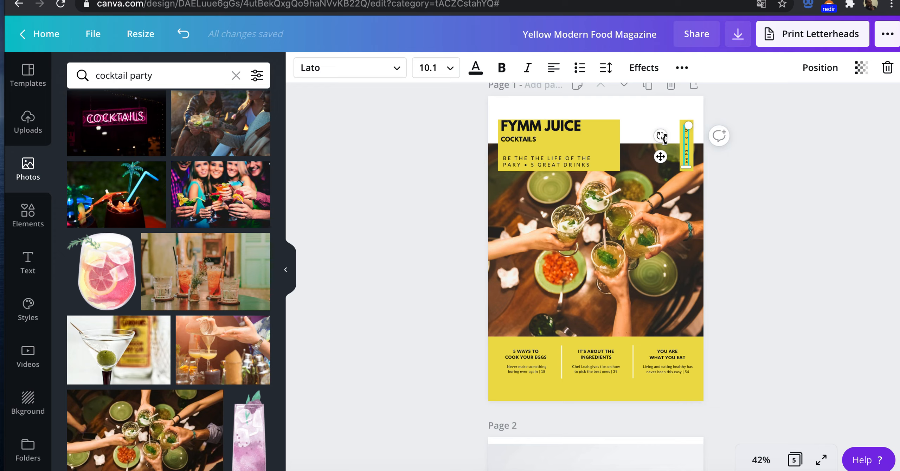
{"action": "left_click_drag", "start_coordinate": [661, 157], "coordinate": [694, 177]}
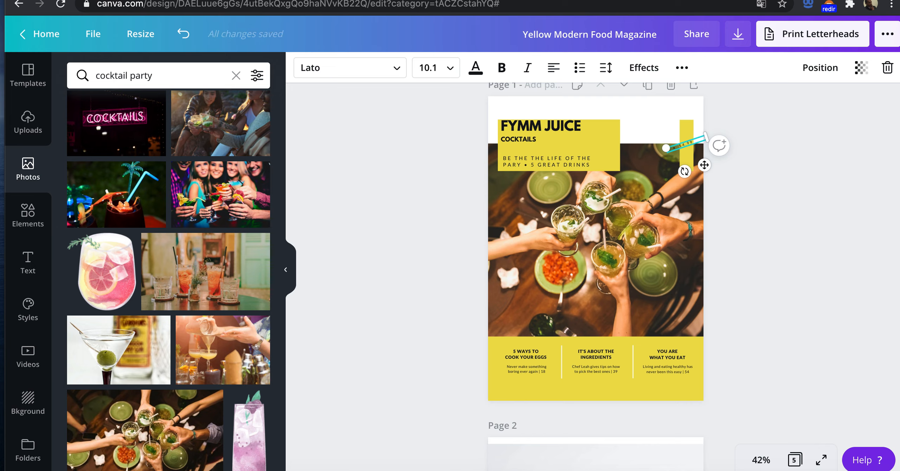
{"action": "key", "text": "BackSpace"}
{"action": "key", "text": "BackSpace"}
{"action": "left_click_drag", "start_coordinate": [685, 172], "coordinate": [640, 148]}
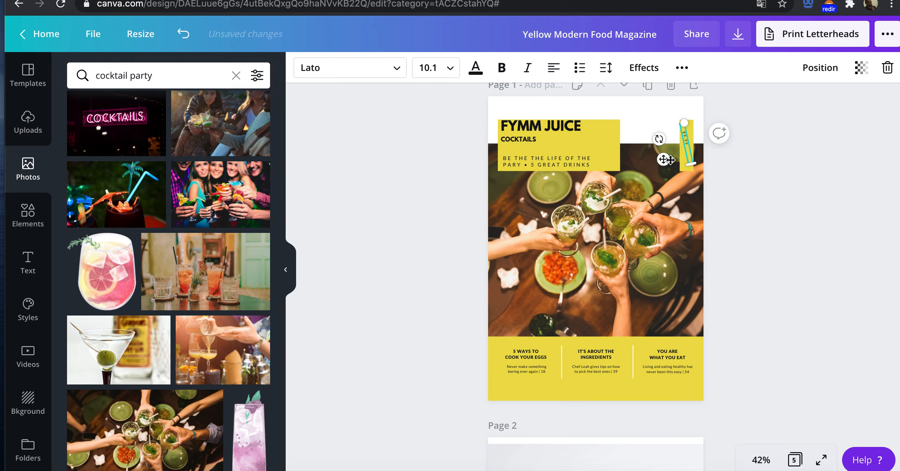
{"action": "left_click_drag", "start_coordinate": [659, 140], "coordinate": [660, 135]}
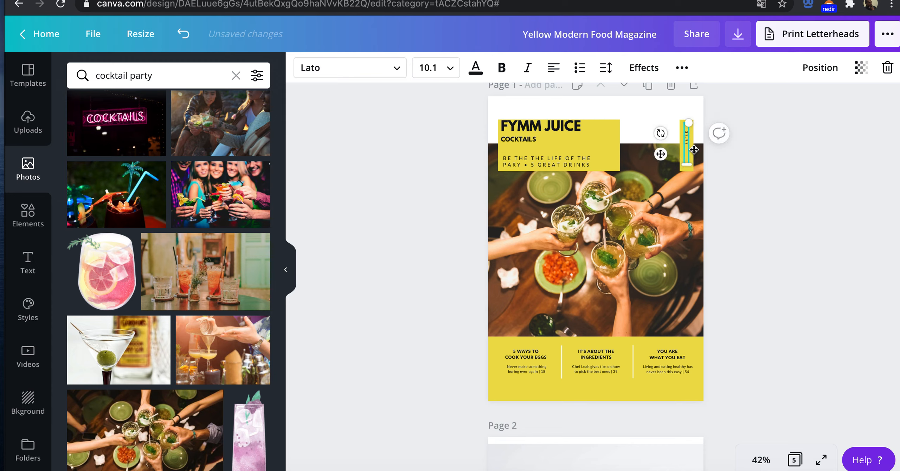
{"action": "left_click_drag", "start_coordinate": [661, 154], "coordinate": [662, 162]}
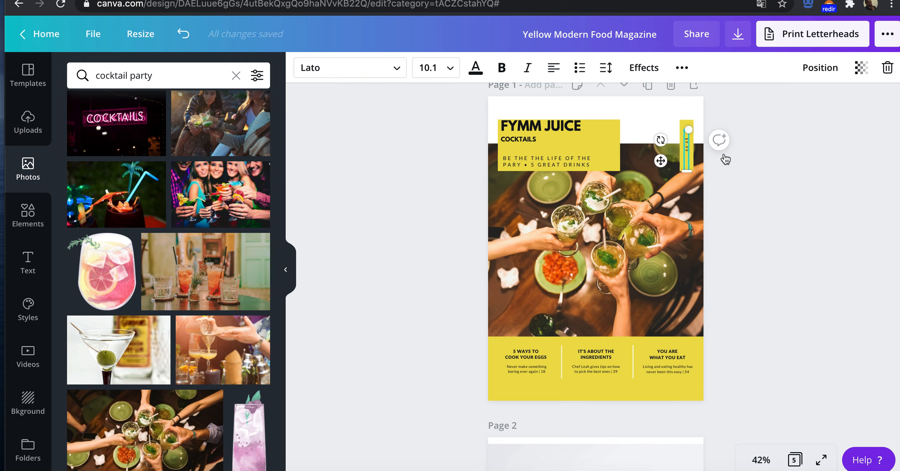
Step: Reduce the vertical cover label to the price alone and position it upright in the middle of the narrow yellow strip
{"action": "left_click", "coordinate": [684, 201]}
{"action": "left_click", "coordinate": [686, 133]}
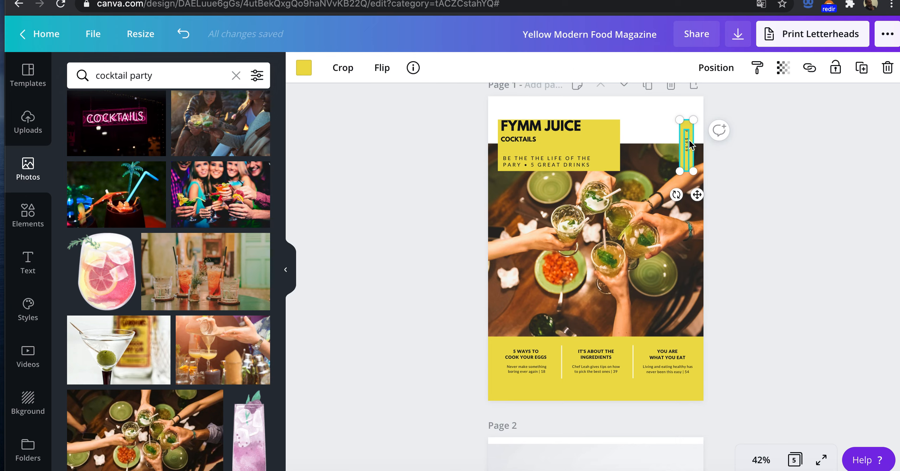
{"action": "left_click", "coordinate": [686, 133]}
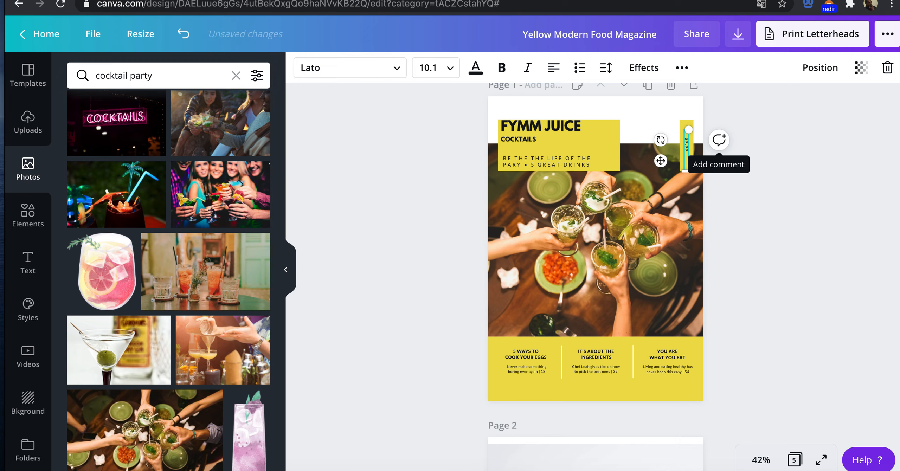
{"action": "left_click", "coordinate": [670, 209]}
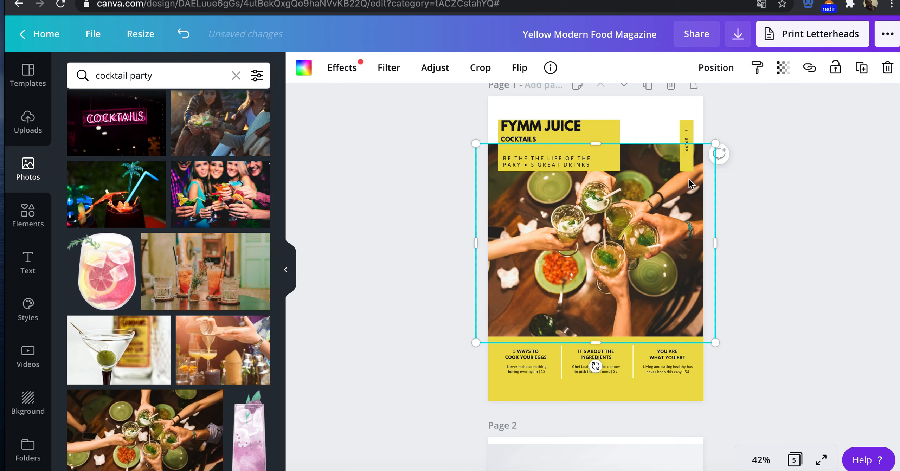
{"action": "left_click", "coordinate": [679, 141]}
{"action": "left_click", "coordinate": [678, 140]}
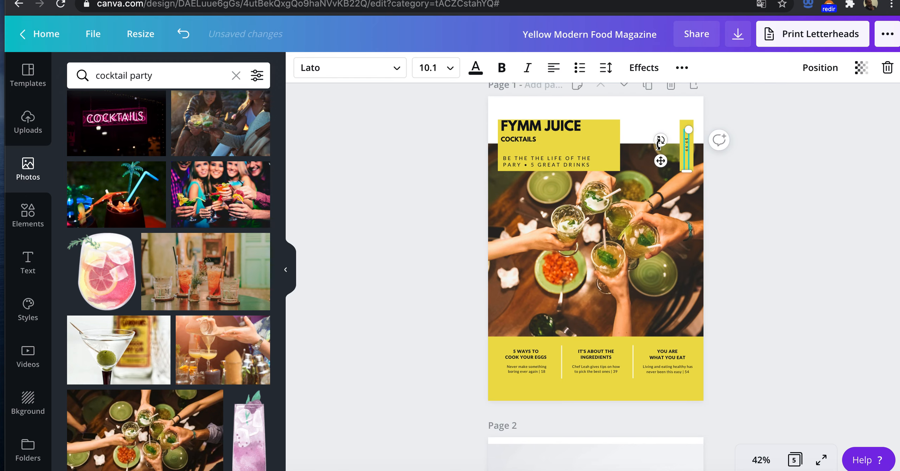
{"action": "mouse_move", "coordinate": [660, 144]}
{"action": "left_mouse_down"}
{"action": "mouse_move", "coordinate": [691, 137]}
{"action": "mouse_move", "coordinate": [638, 95]}
{"action": "mouse_move", "coordinate": [655, 94]}
{"action": "mouse_move", "coordinate": [631, 99]}
{"action": "mouse_move", "coordinate": [622, 118]}
{"action": "mouse_move", "coordinate": [654, 140]}
{"action": "left_mouse_up"}
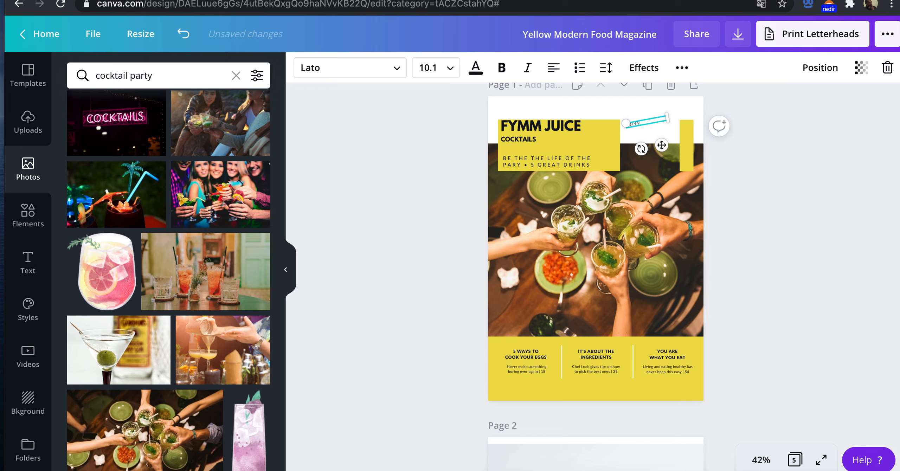
{"action": "left_click_drag", "start_coordinate": [668, 117], "coordinate": [664, 158]}
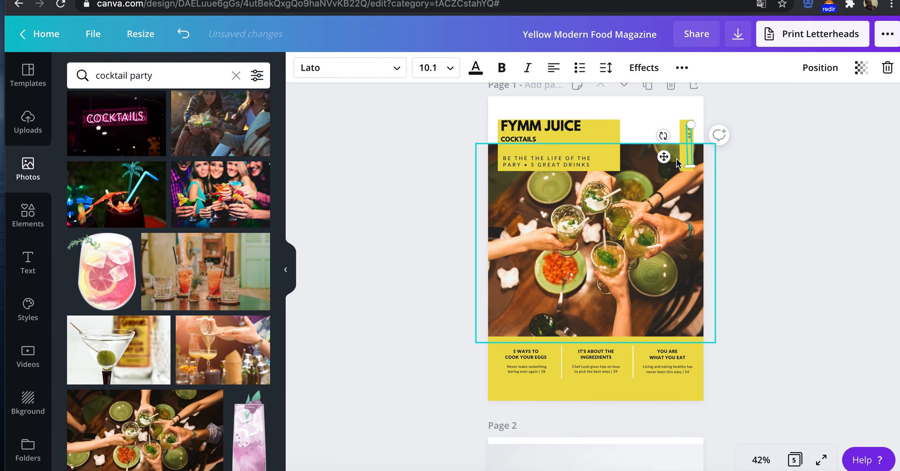
{"action": "left_click_drag", "start_coordinate": [665, 137], "coordinate": [661, 164]}
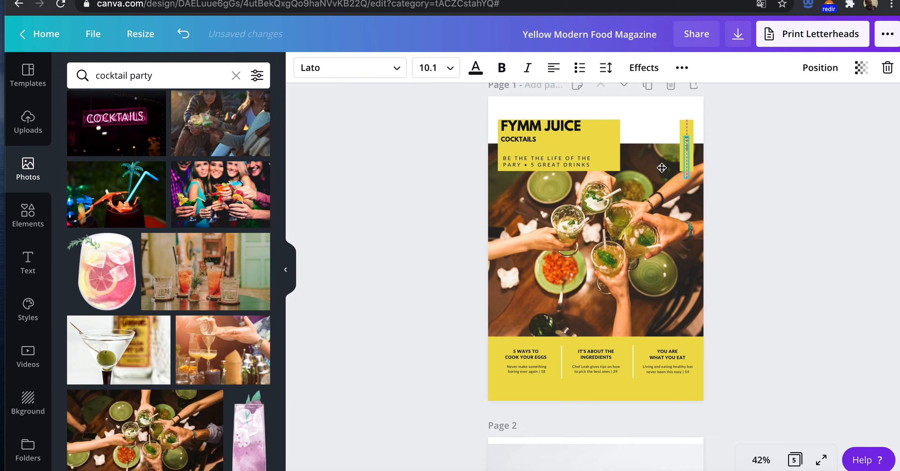
{"action": "left_click", "coordinate": [729, 129]}
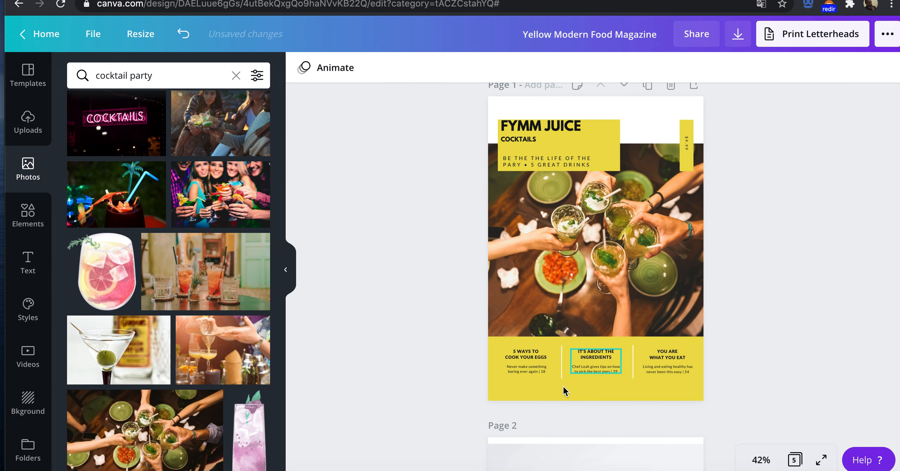
Step: Replace the 5 WAYS TO COOK YOUR EGGS heading with EUPHORIA copied from the Journey design, and delete the description beneath it
{"action": "left_click", "coordinate": [529, 367]}
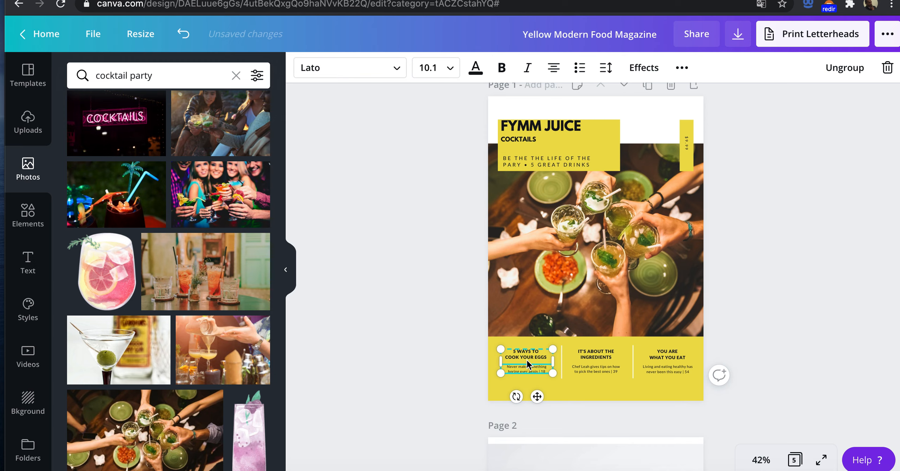
{"action": "left_click", "coordinate": [524, 355]}
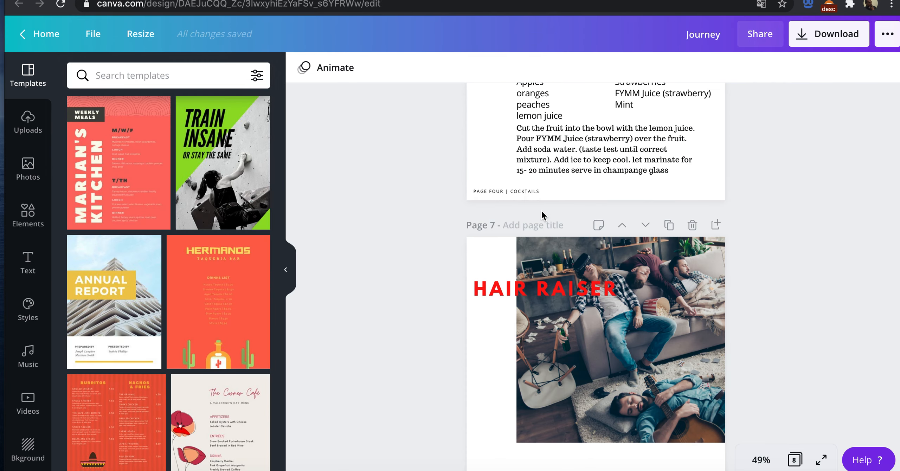
{"action": "scroll", "coordinate": [542, 209], "scroll_direction": "up", "scroll_amount": 15}
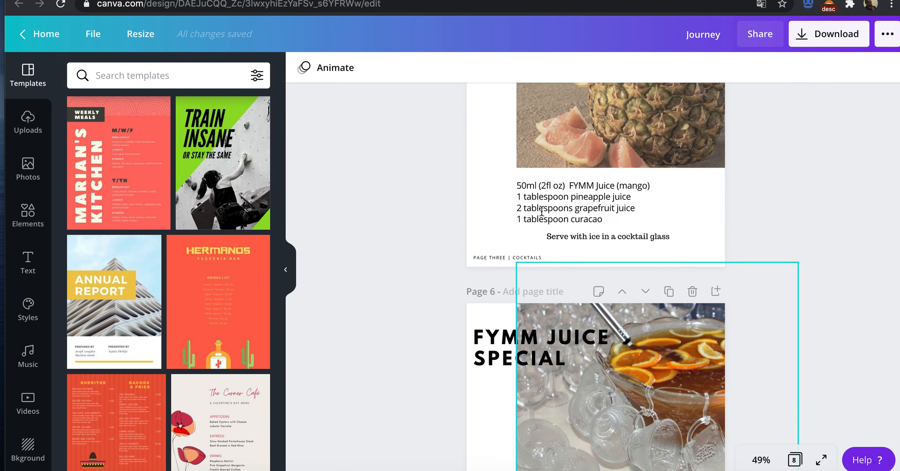
{"action": "left_click", "coordinate": [534, 190]}
{"action": "left_click", "coordinate": [534, 189]}
{"action": "key", "text": "super+c"}
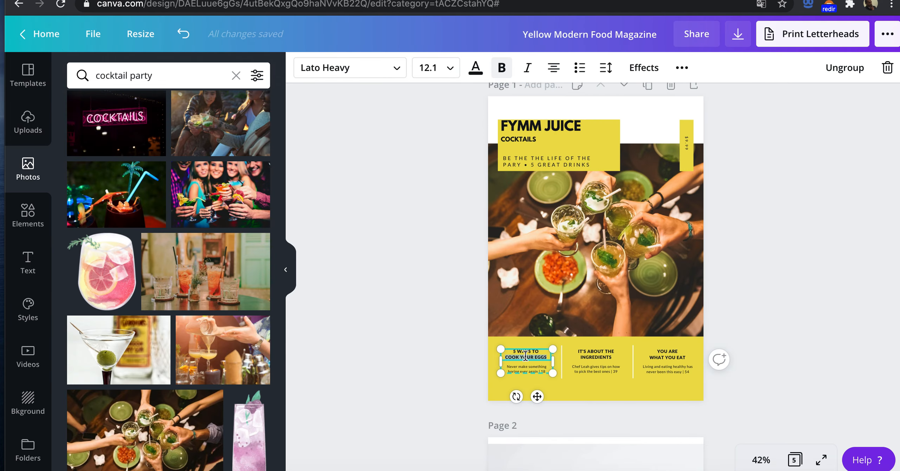
{"action": "left_click", "coordinate": [521, 352]}
{"action": "left_click_drag", "start_coordinate": [513, 351], "coordinate": [550, 356]}
{"action": "key", "text": "super+v"}
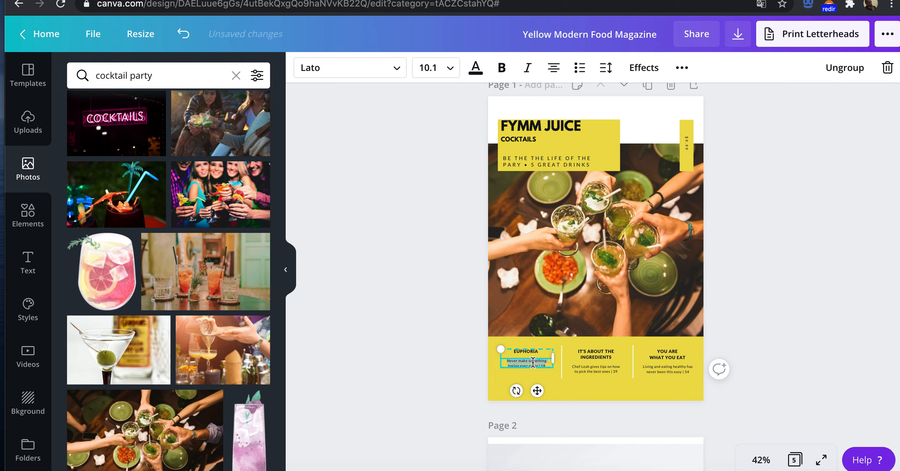
{"action": "key", "text": "BackSpace"}
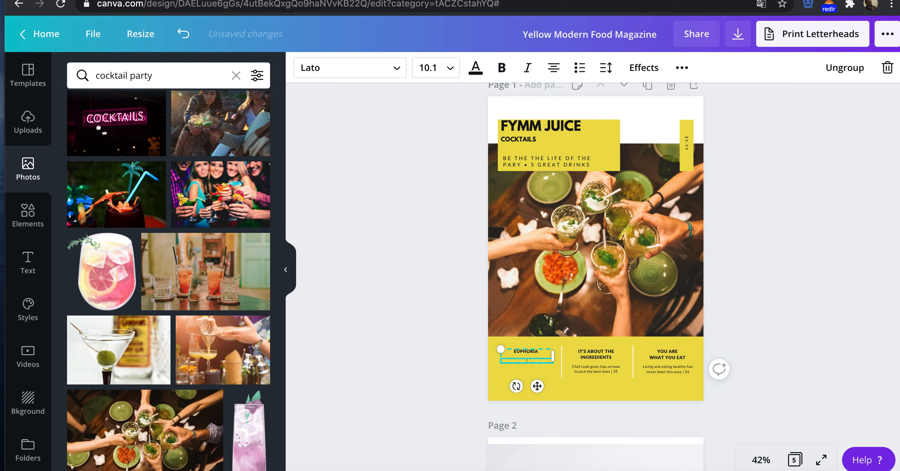
Step: Replace the IT'S ABOUT THE INGREDIENTS heading with CALYPSO copied from the Journey design, and delete the description beneath it
{"action": "left_click", "coordinate": [589, 360]}
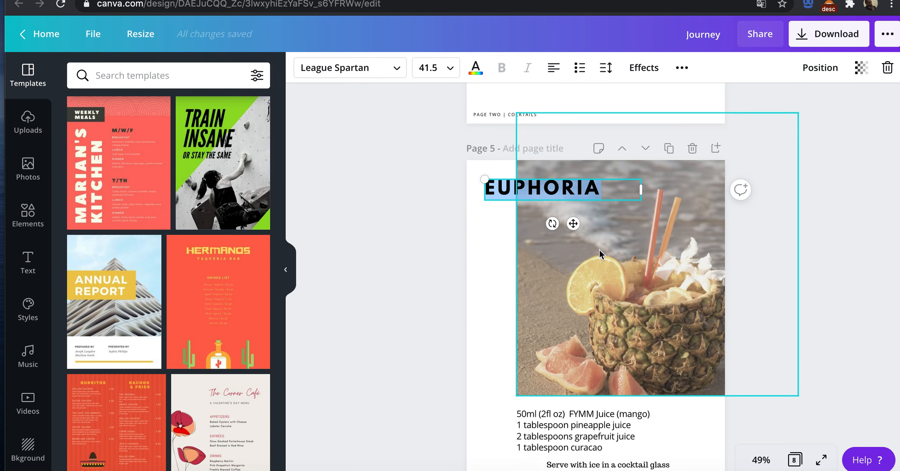
{"action": "scroll", "coordinate": [600, 250], "scroll_direction": "down", "scroll_amount": 8}
{"action": "scroll", "coordinate": [518, 238], "scroll_direction": "up", "scroll_amount": 10}
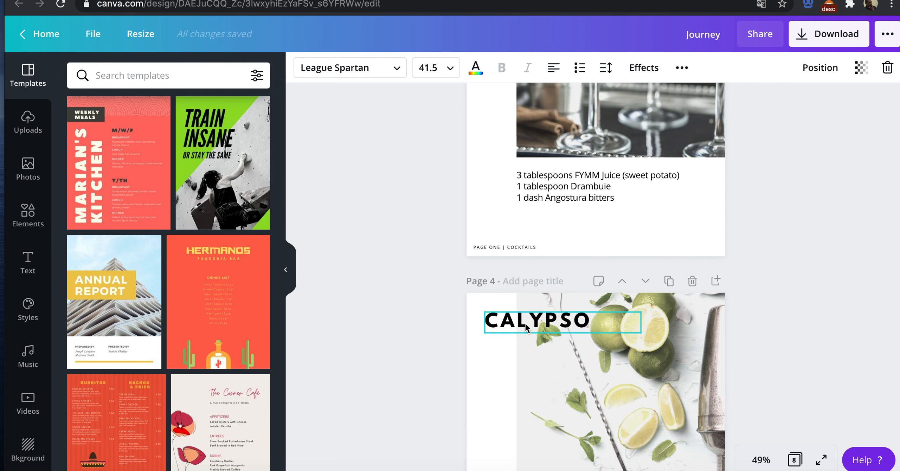
{"action": "double_click", "coordinate": [524, 324]}
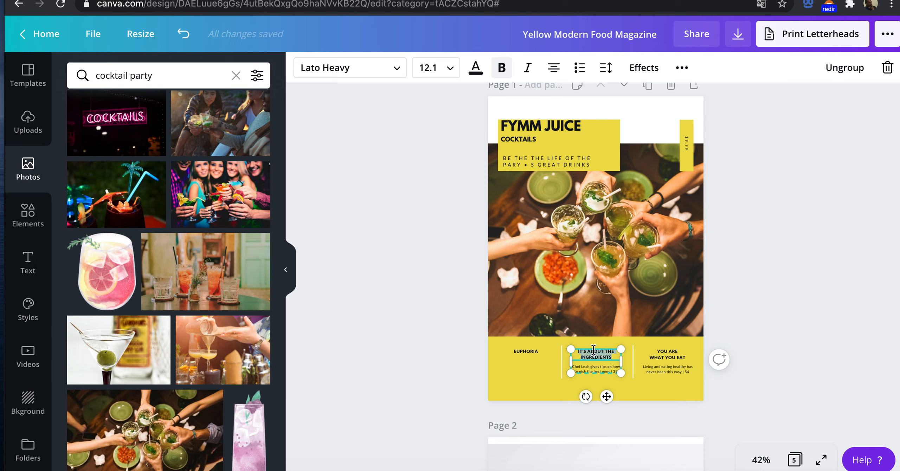
{"action": "type", "text": "CALYPSO"}
{"action": "triple_click", "coordinate": [593, 363]}
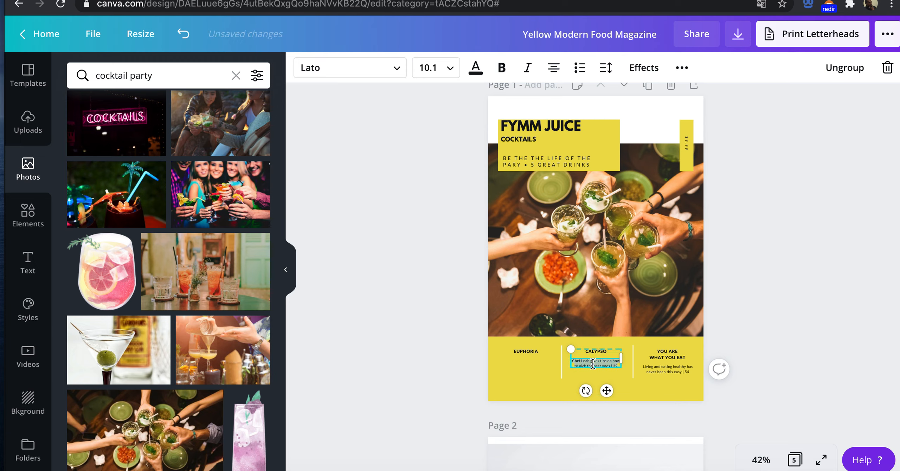
{"action": "key", "text": "BackSpace"}
Step: Replace the YOU ARE WHAT YOU EAT heading on the cover with LOVERS NOCTURNE copied from the Journey design
{"action": "left_click", "coordinate": [670, 356]}
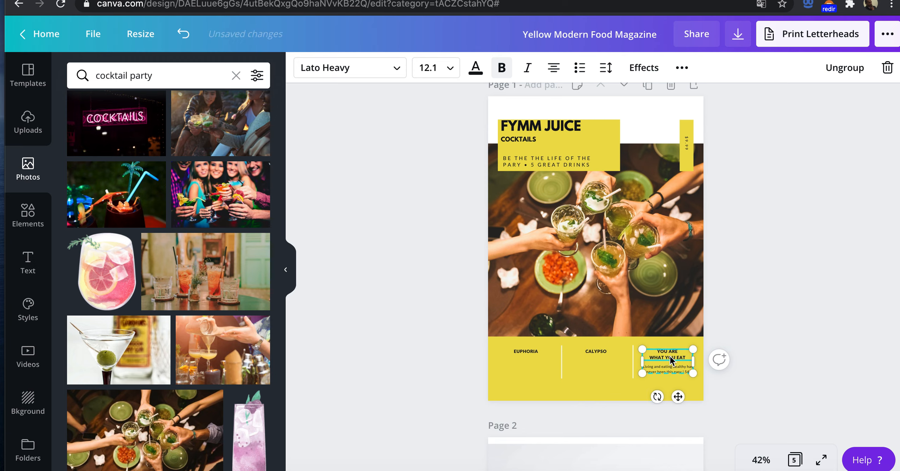
{"action": "key", "text": "BackSpace"}
{"action": "key", "text": "BackSpace"}
{"action": "key", "text": "BackSpace"}
{"action": "key", "text": "BackSpace"}
{"action": "key", "text": "BackSpace"}
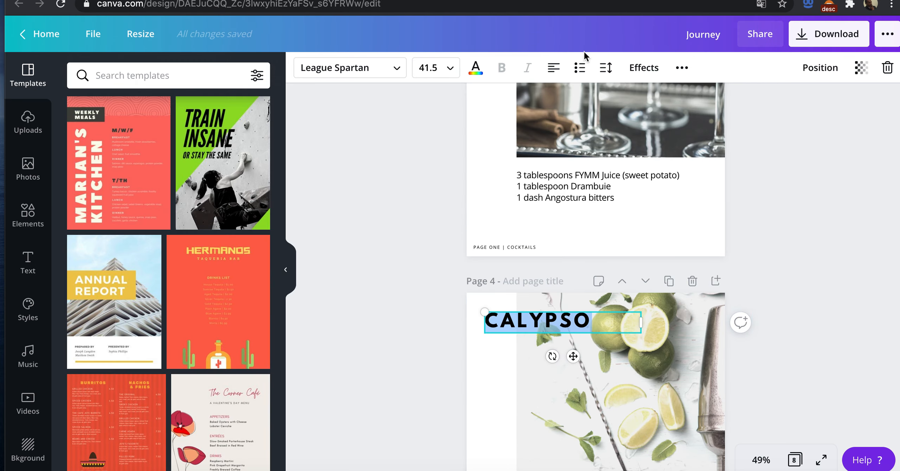
{"action": "scroll", "coordinate": [603, 271], "scroll_direction": "down", "scroll_amount": 5}
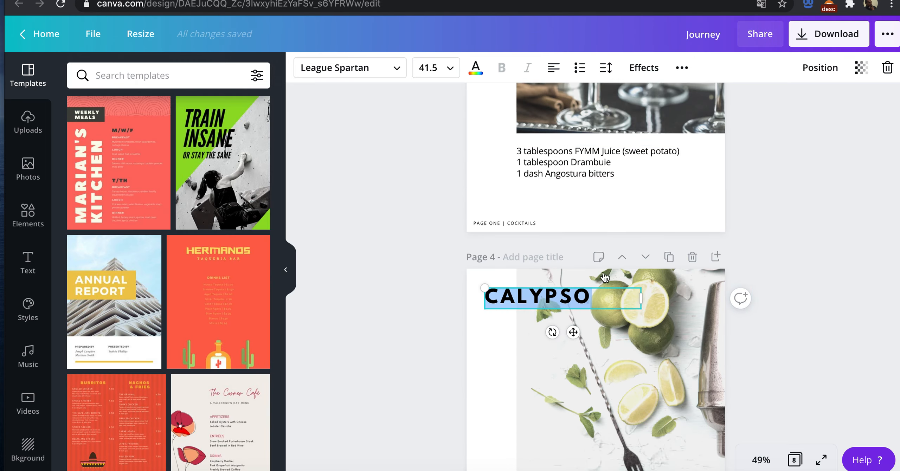
{"action": "scroll", "coordinate": [603, 271], "scroll_direction": "up", "scroll_amount": 10}
{"action": "scroll", "coordinate": [603, 272], "scroll_direction": "up", "scroll_amount": 5}
{"action": "scroll", "coordinate": [604, 272], "scroll_direction": "down", "scroll_amount": 8}
{"action": "left_click", "coordinate": [532, 243]}
{"action": "left_click", "coordinate": [532, 243]}
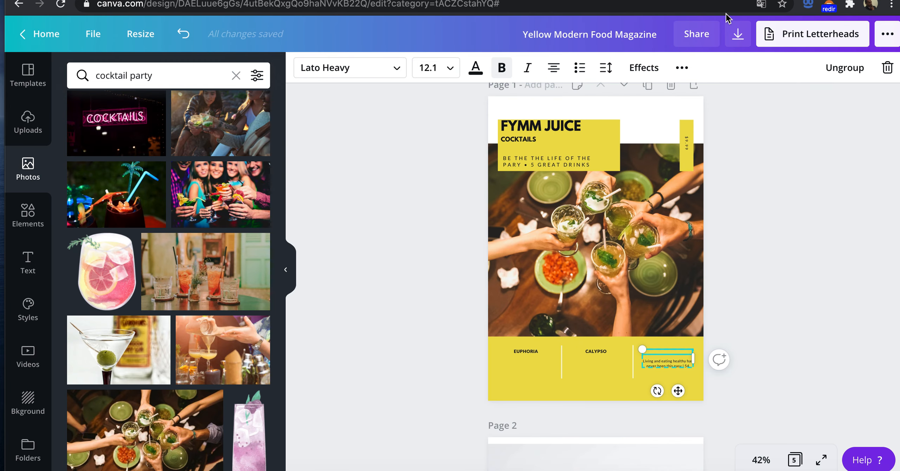
Step: Delete the healthy-eating description under the LOVERS NOCTURNE heading on the cover and deselect the text
{"action": "left_click", "coordinate": [680, 363]}
{"action": "key", "text": "super+a"}
{"action": "key", "text": "BackSpace"}
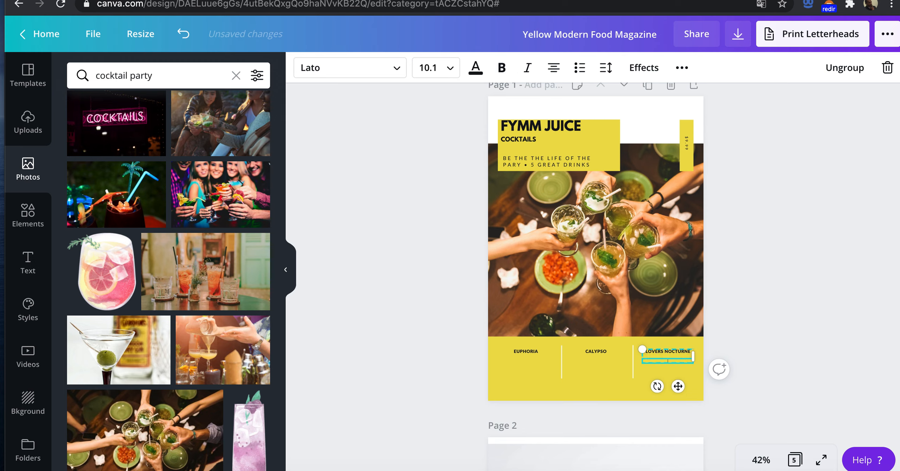
{"action": "left_click", "coordinate": [555, 381]}
{"action": "left_click", "coordinate": [394, 304]}
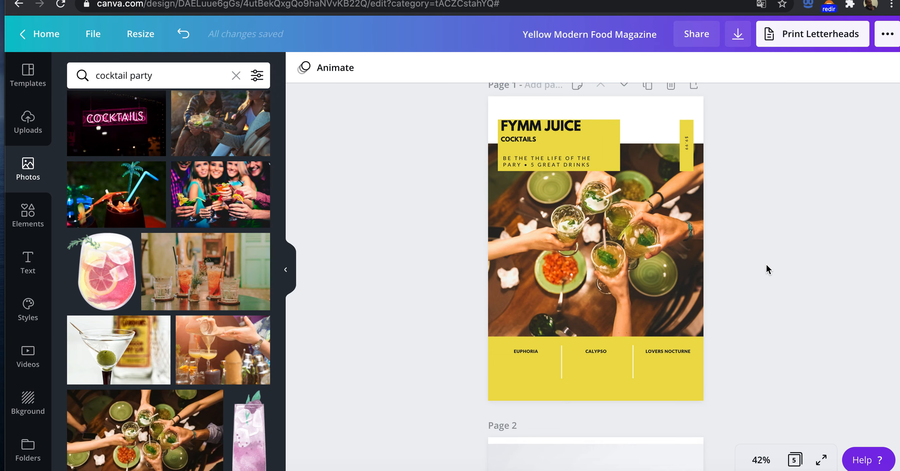
Step: Review the cover and the page 2 contents layout, and browse the cocktail party photos for a contents page picture
{"action": "scroll", "coordinate": [760, 265], "scroll_direction": "down", "scroll_amount": 1}
{"action": "scroll", "coordinate": [760, 267], "scroll_direction": "down", "scroll_amount": 10}
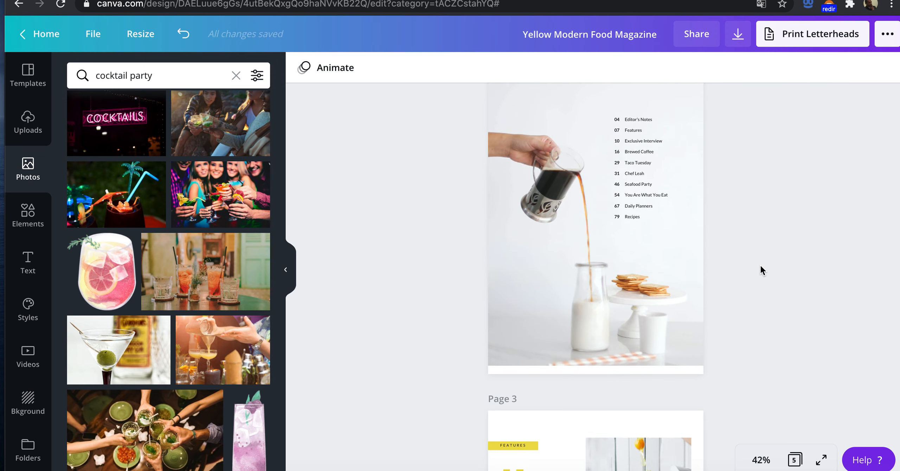
{"action": "scroll", "coordinate": [761, 271], "scroll_direction": "down", "scroll_amount": 1}
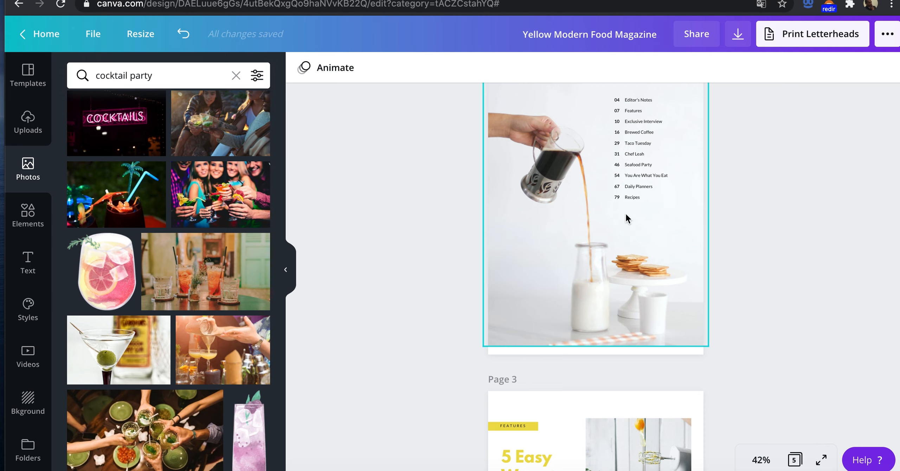
{"action": "scroll", "coordinate": [406, 225], "scroll_direction": "up", "scroll_amount": 2}
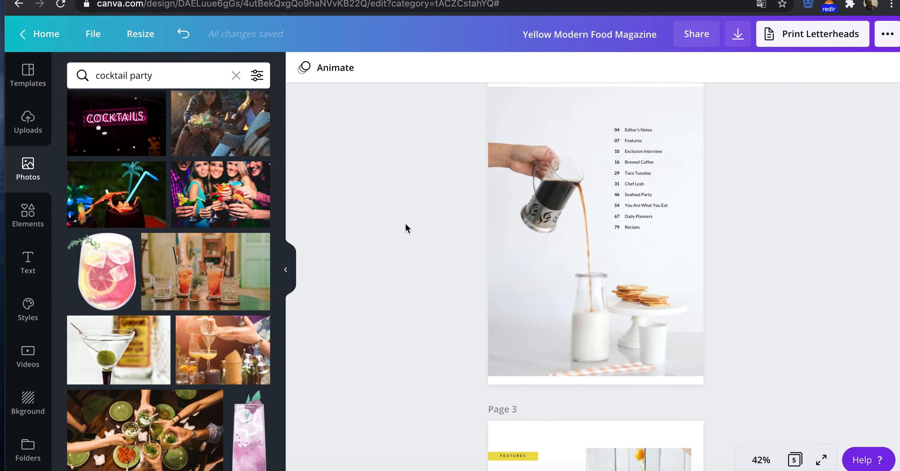
{"action": "scroll", "coordinate": [247, 259], "scroll_direction": "down", "scroll_amount": 10}
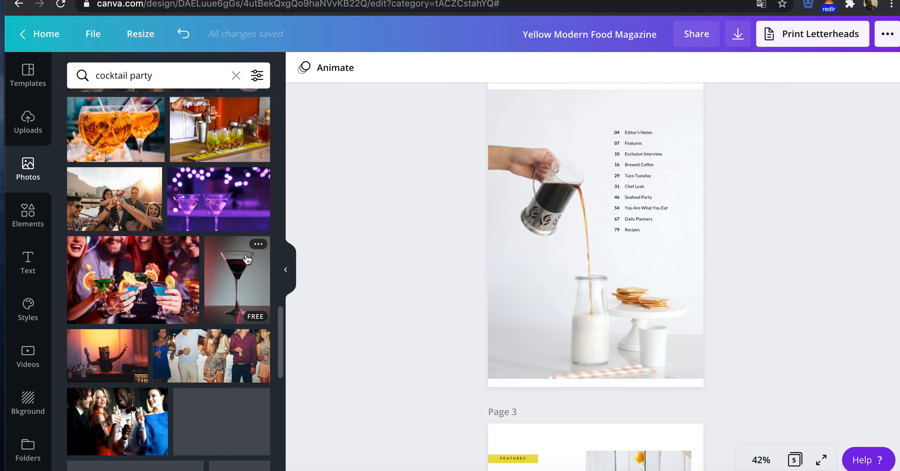
{"action": "scroll", "coordinate": [248, 259], "scroll_direction": "down", "scroll_amount": 3}
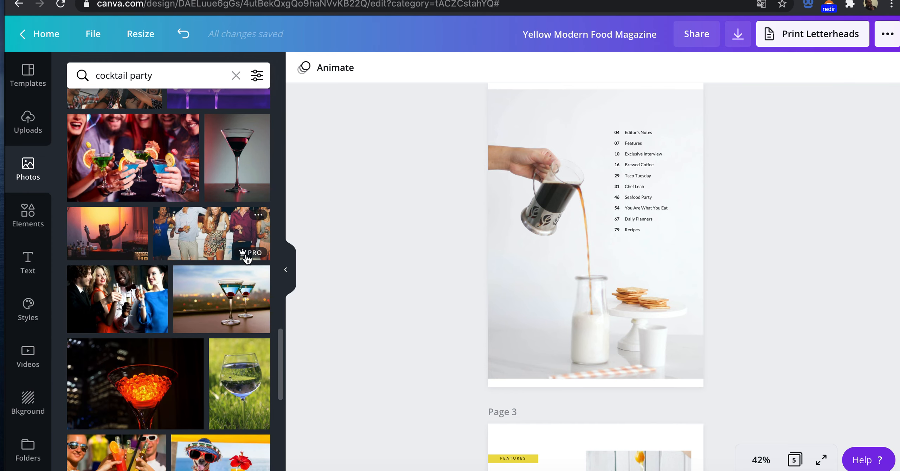
{"action": "scroll", "coordinate": [367, 218], "scroll_direction": "up", "scroll_amount": 15}
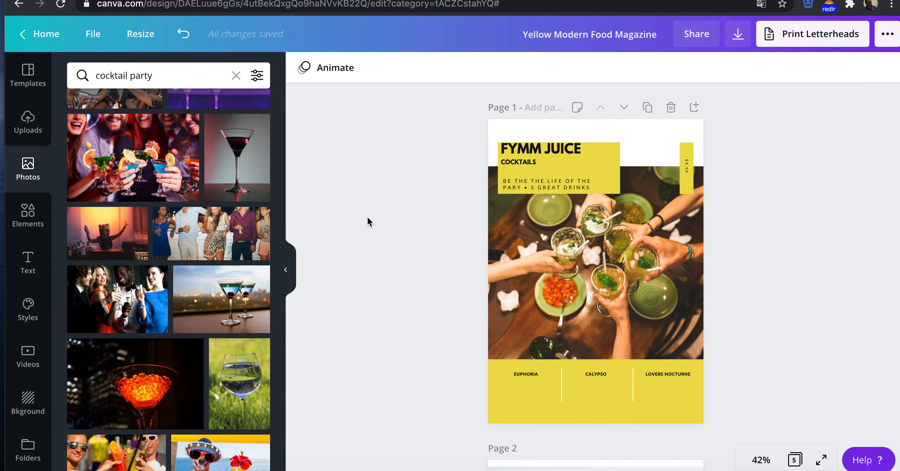
{"action": "scroll", "coordinate": [367, 216], "scroll_direction": "down", "scroll_amount": 10}
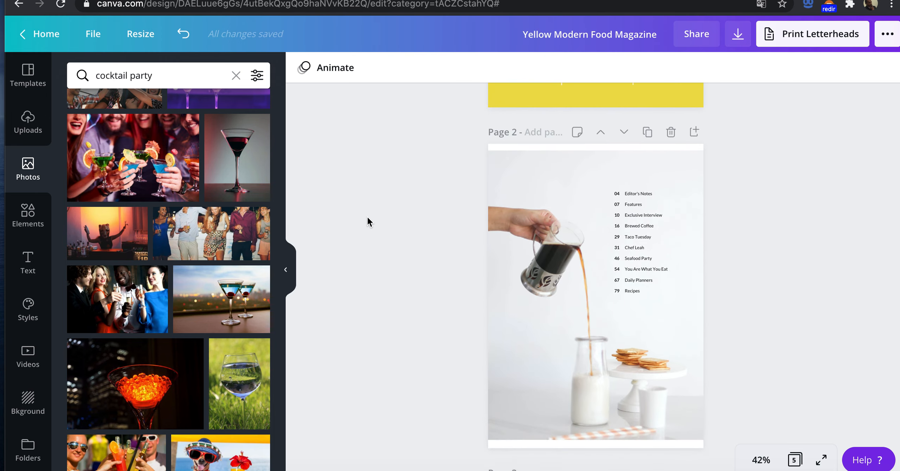
{"action": "scroll", "coordinate": [255, 294], "scroll_direction": "down", "scroll_amount": 12}
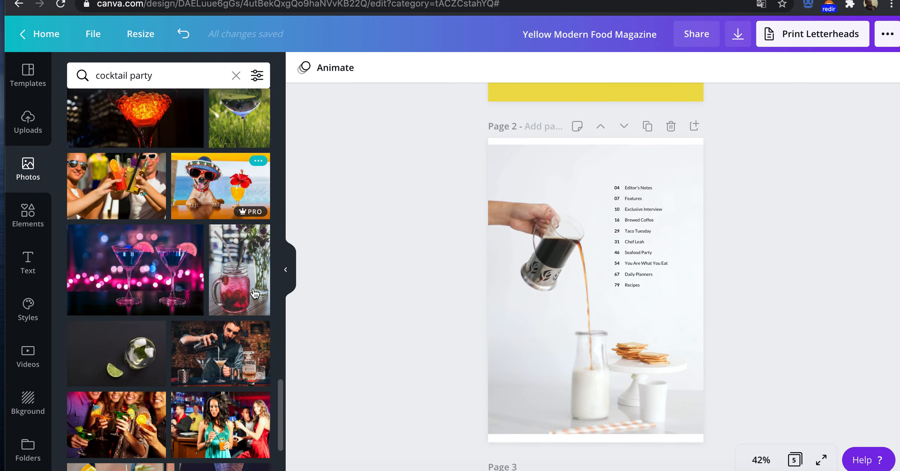
{"action": "scroll", "coordinate": [255, 294], "scroll_direction": "down", "scroll_amount": 5}
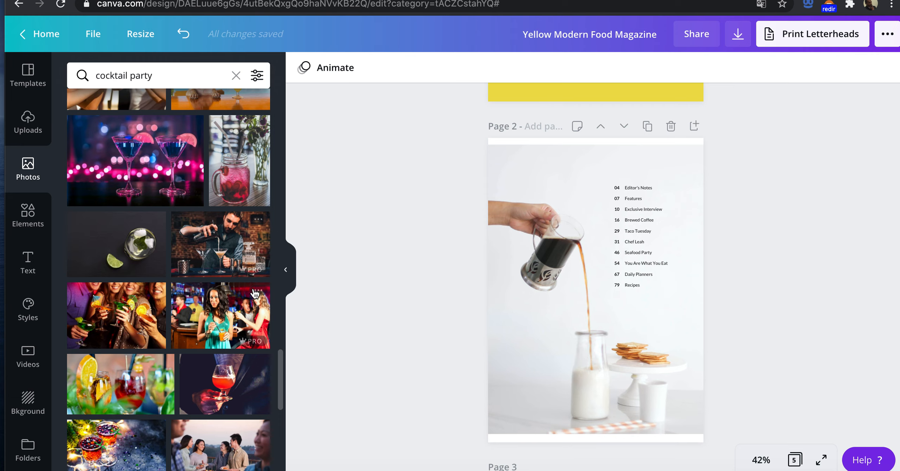
{"action": "scroll", "coordinate": [255, 294], "scroll_direction": "down", "scroll_amount": 3}
{"action": "scroll", "coordinate": [255, 294], "scroll_direction": "up", "scroll_amount": 12}
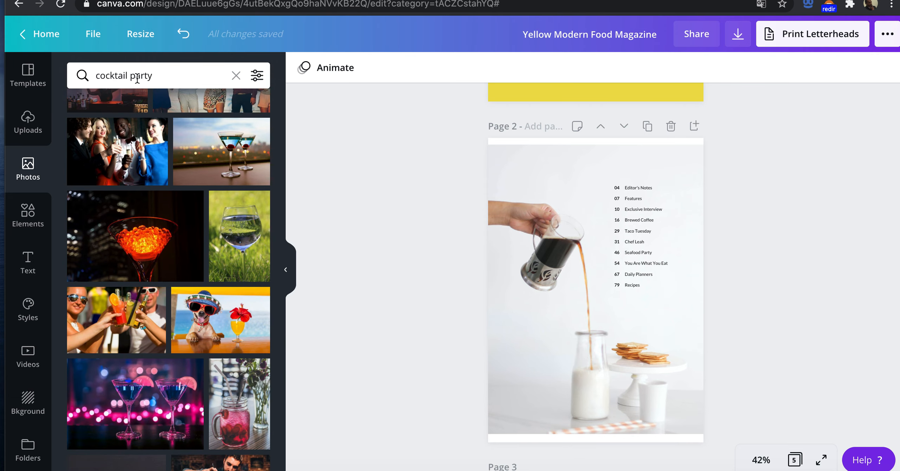
Step: Search the photo library for "cocktail beach" and browse the results for a page 2 picture
{"action": "left_click", "coordinate": [131, 76]}
{"action": "left_click_drag", "start_coordinate": [131, 75], "coordinate": [165, 77]}
{"action": "key", "text": "BackSpace"}
{"action": "type", "text": "BEA"}
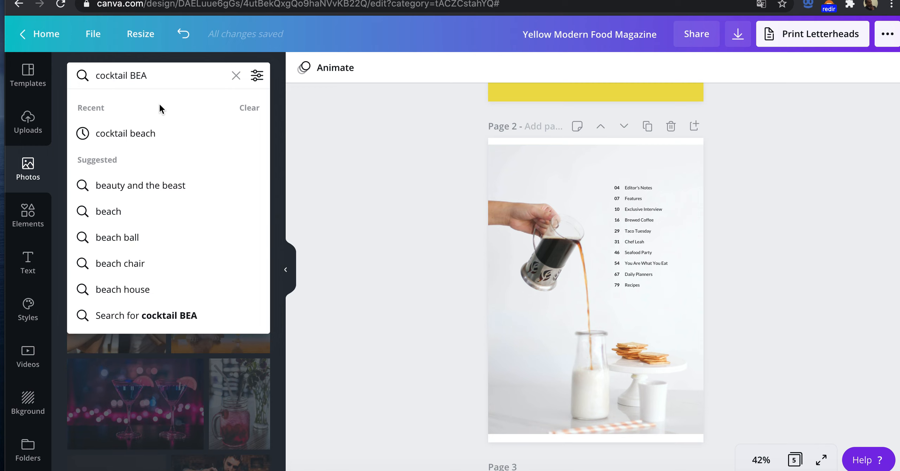
{"action": "left_click", "coordinate": [155, 142]}
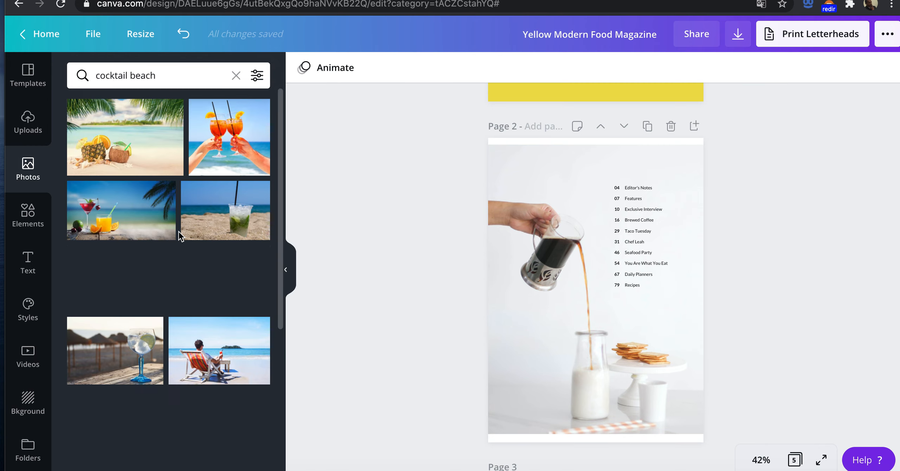
{"action": "scroll", "coordinate": [179, 236], "scroll_direction": "down", "scroll_amount": 4}
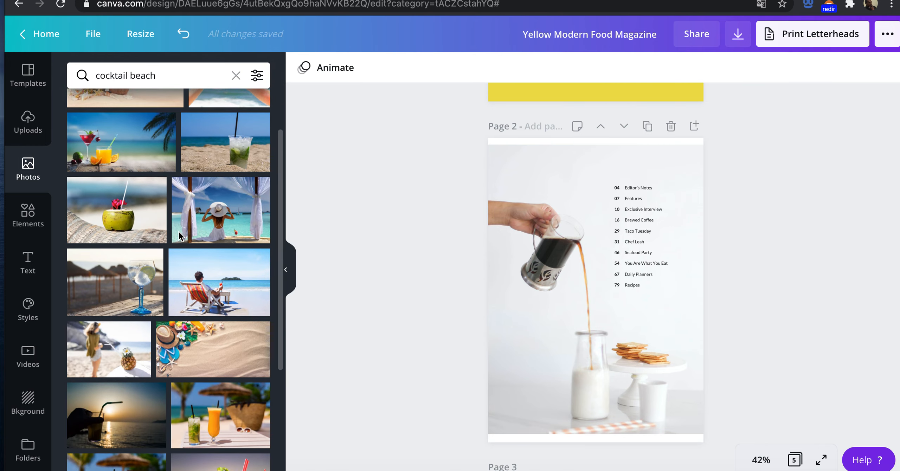
{"action": "scroll", "coordinate": [180, 237], "scroll_direction": "down", "scroll_amount": 5}
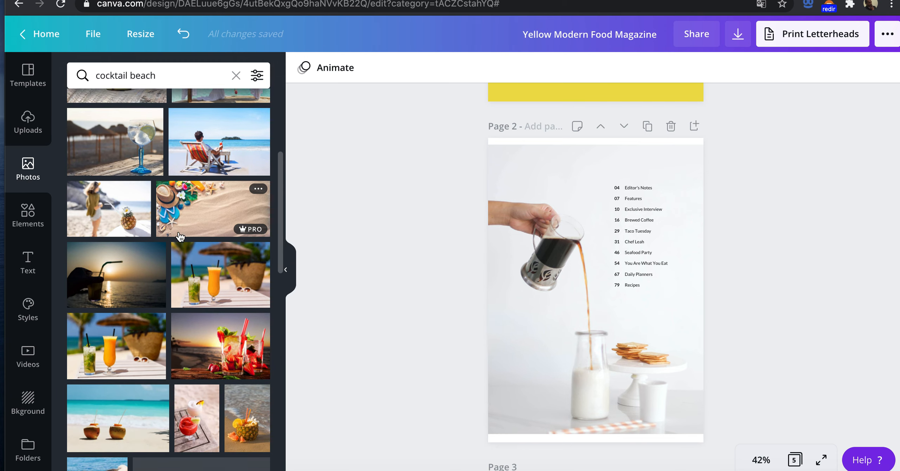
{"action": "scroll", "coordinate": [185, 295], "scroll_direction": "down", "scroll_amount": 9}
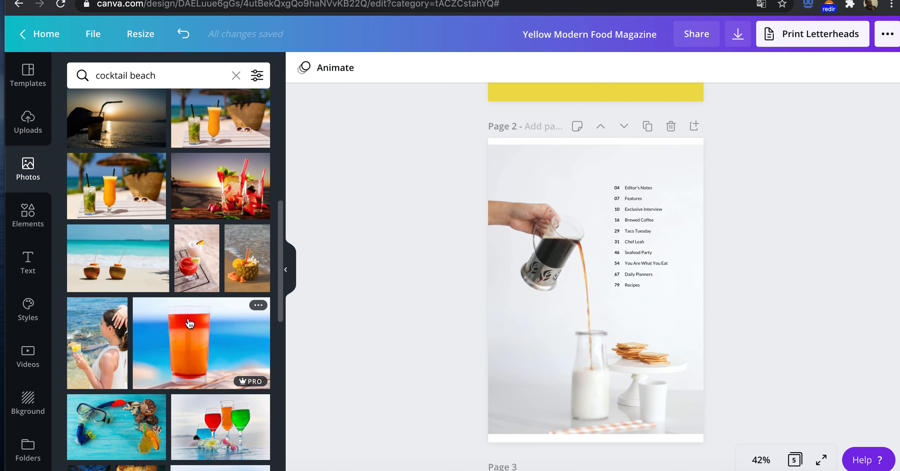
{"action": "scroll", "coordinate": [190, 323], "scroll_direction": "down", "scroll_amount": 9}
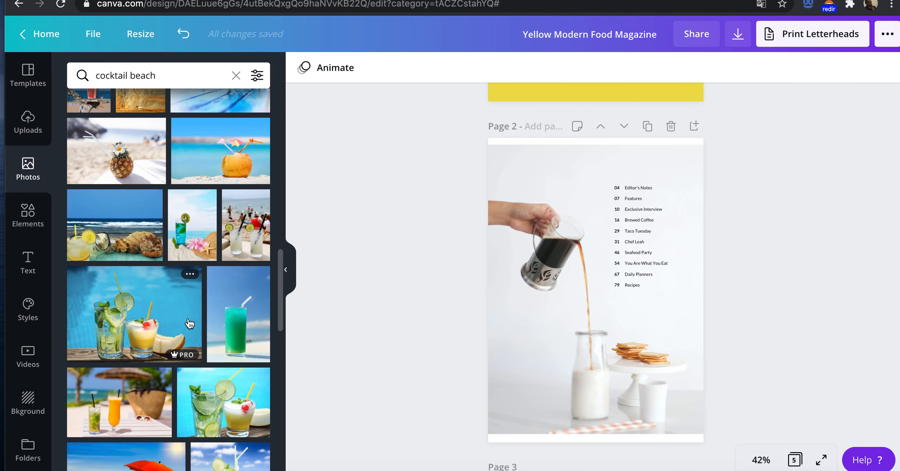
Step: Search the photo library for "moonshine"
{"action": "left_click", "coordinate": [126, 77]}
{"action": "key", "text": "super+a"}
{"action": "type", "text": "moon"}
{"action": "type", "text": "sh="}
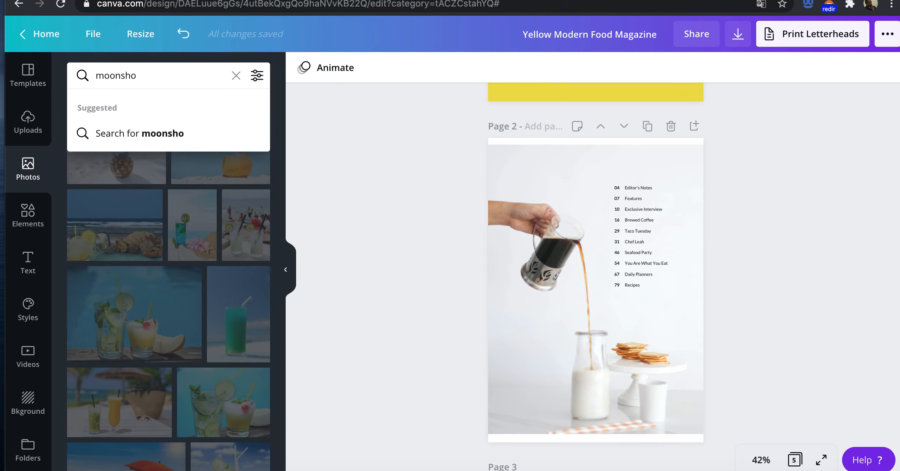
{"action": "type", "text": "ine"}
{"action": "key", "text": "Return"}
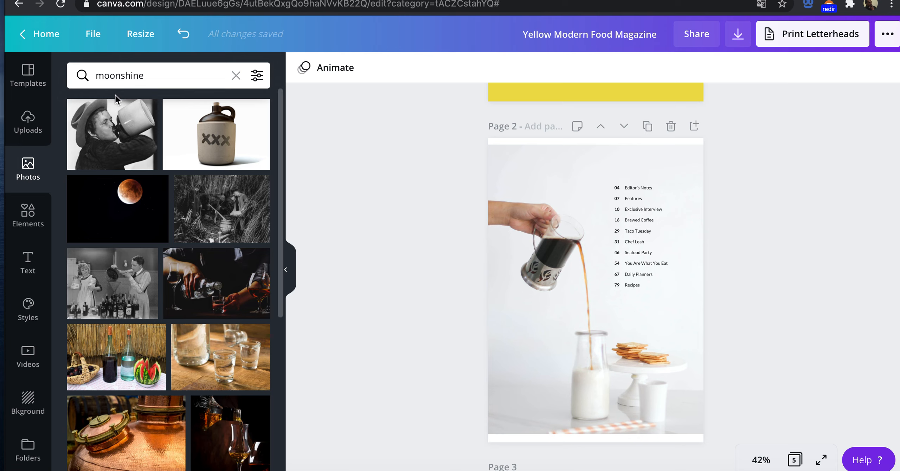
Step: Replace the coffee-pouring picture on page 2 with the moonshine search's photo of walnuts on turquoise wood
{"action": "scroll", "coordinate": [140, 210], "scroll_direction": "down", "scroll_amount": 2}
{"action": "scroll", "coordinate": [140, 210], "scroll_direction": "down", "scroll_amount": 4}
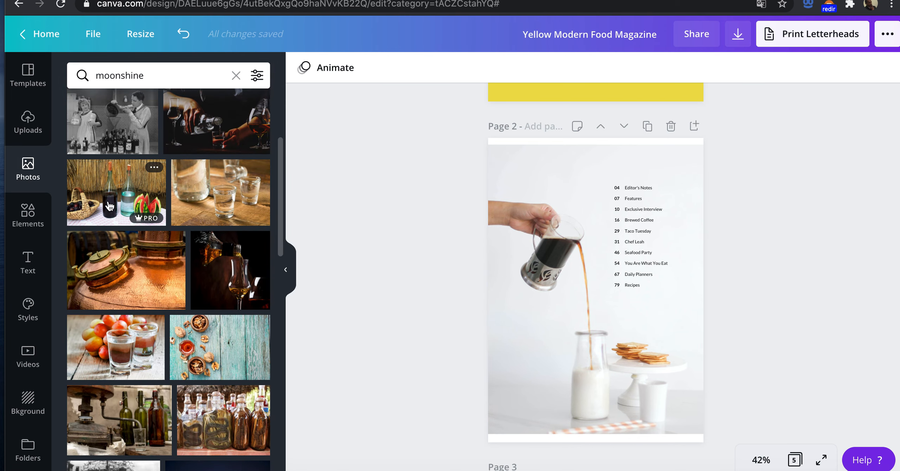
{"action": "scroll", "coordinate": [111, 204], "scroll_direction": "down", "scroll_amount": 5}
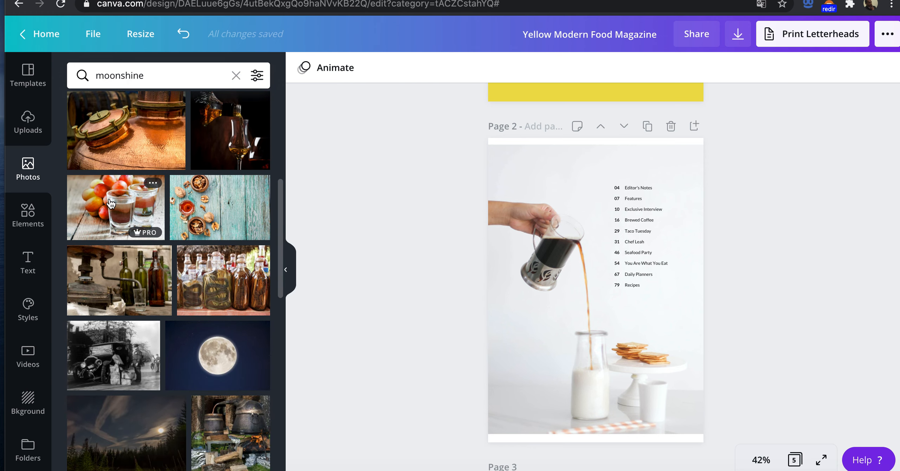
{"action": "scroll", "coordinate": [111, 204], "scroll_direction": "down", "scroll_amount": 1}
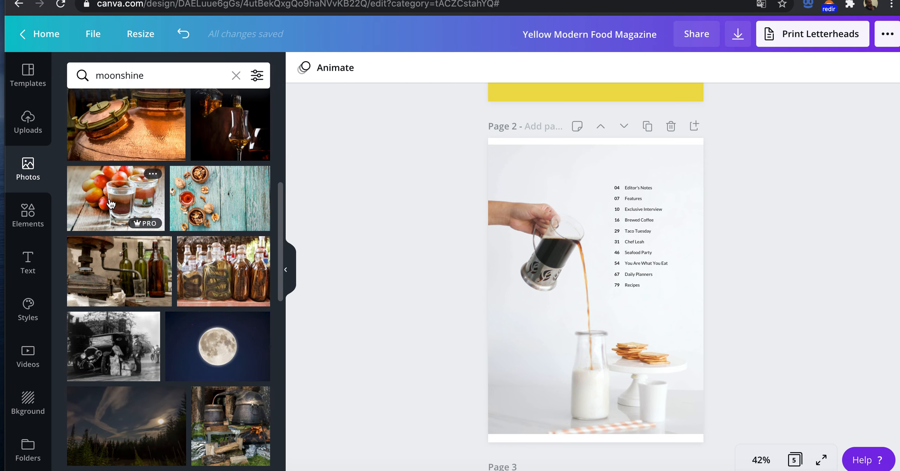
{"action": "left_click_drag", "start_coordinate": [206, 212], "coordinate": [506, 250]}
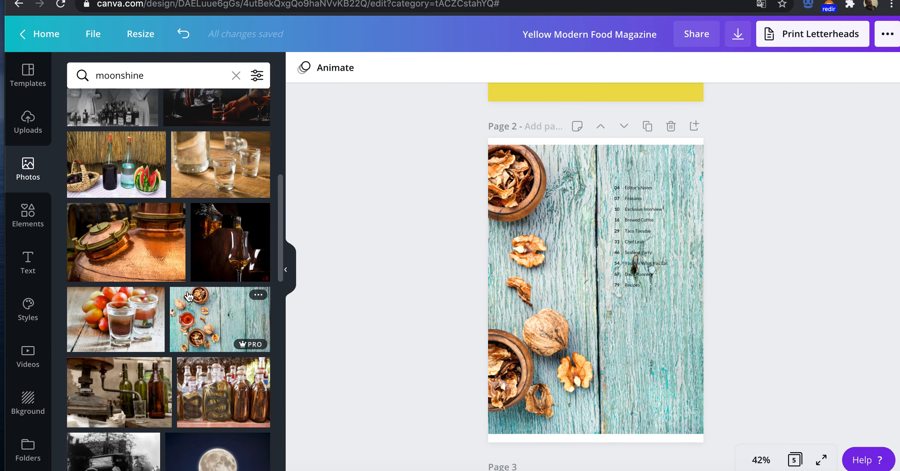
Step: Browse further through the moonshine photos for a better page 2 background
{"action": "scroll", "coordinate": [188, 297], "scroll_direction": "down", "scroll_amount": 3}
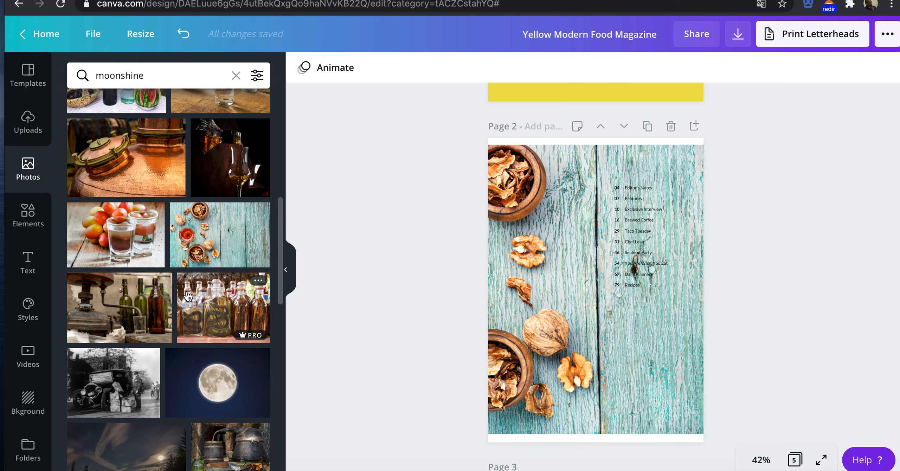
{"action": "scroll", "coordinate": [189, 296], "scroll_direction": "down", "scroll_amount": 5}
{"action": "scroll", "coordinate": [188, 296], "scroll_direction": "down", "scroll_amount": 5}
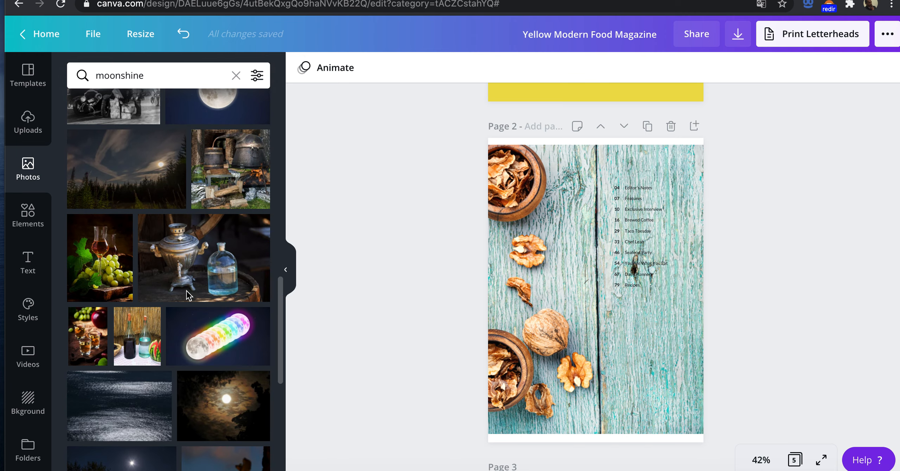
{"action": "scroll", "coordinate": [187, 294], "scroll_direction": "down", "scroll_amount": 10}
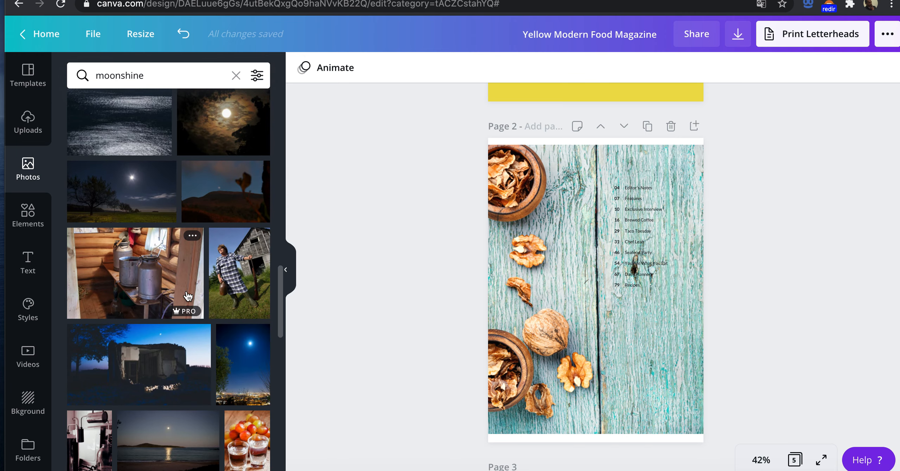
{"action": "scroll", "coordinate": [188, 297], "scroll_direction": "down", "scroll_amount": 15}
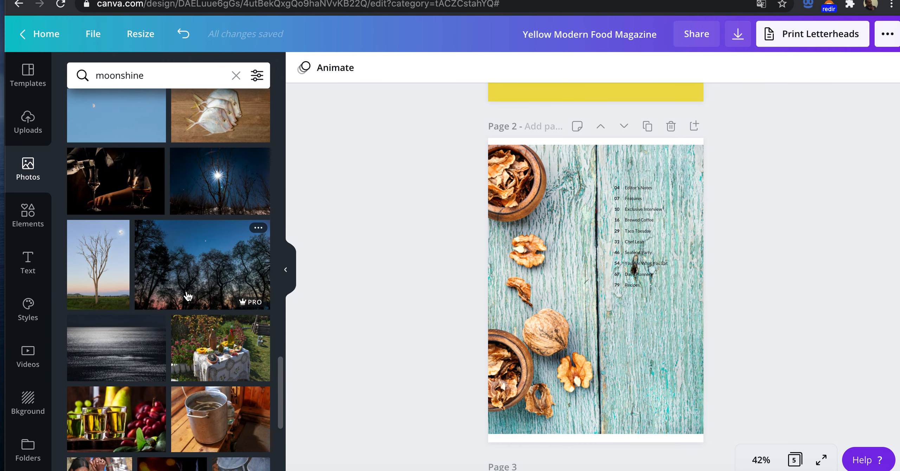
{"action": "scroll", "coordinate": [188, 296], "scroll_direction": "down", "scroll_amount": 5}
{"action": "scroll", "coordinate": [188, 296], "scroll_direction": "down", "scroll_amount": 4}
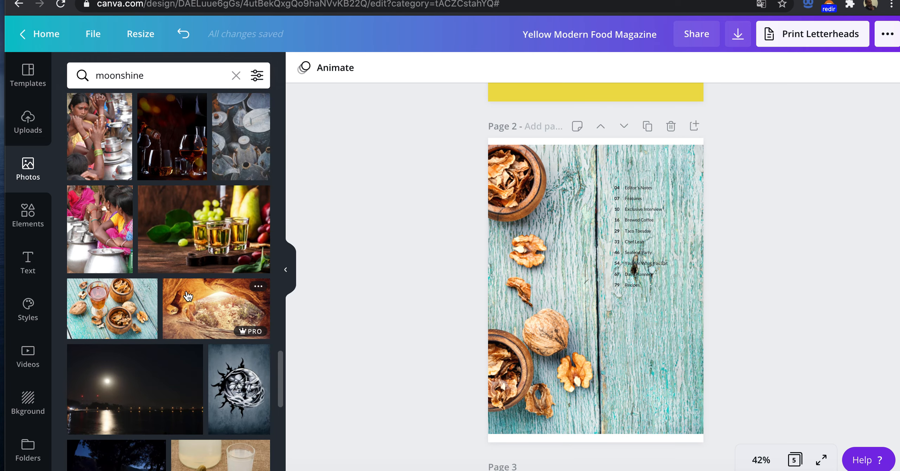
{"action": "scroll", "coordinate": [189, 296], "scroll_direction": "down", "scroll_amount": 10}
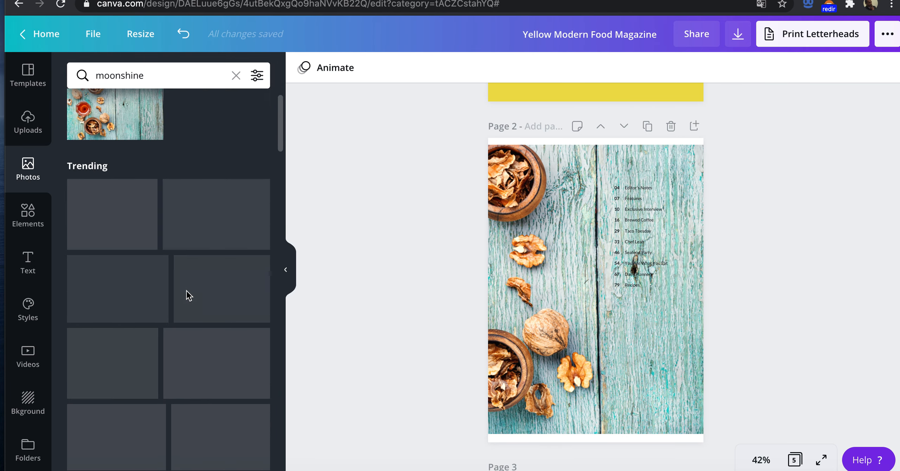
Step: Replace the walnut picture on page 2 with the dark photo of hands pouring liquor into a glass
{"action": "scroll", "coordinate": [188, 296], "scroll_direction": "up", "scroll_amount": 1}
{"action": "scroll", "coordinate": [188, 296], "scroll_direction": "down", "scroll_amount": 4}
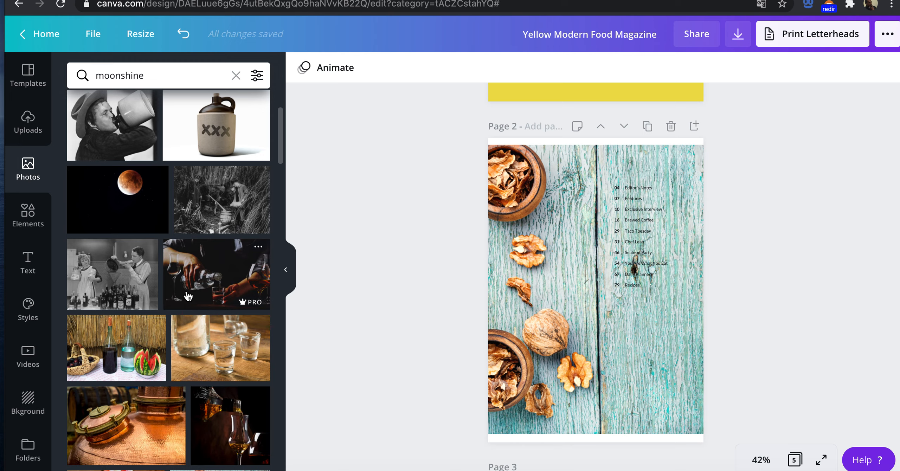
{"action": "scroll", "coordinate": [190, 288], "scroll_direction": "down", "scroll_amount": 1}
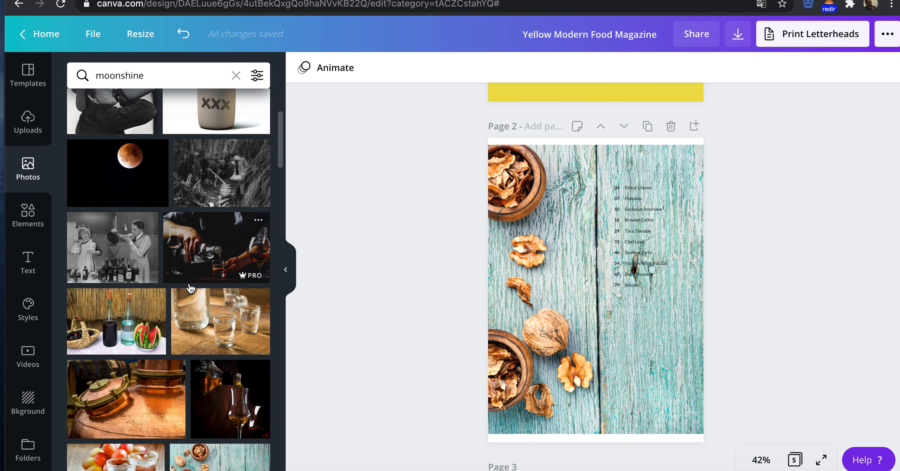
{"action": "left_click_drag", "start_coordinate": [194, 265], "coordinate": [542, 315]}
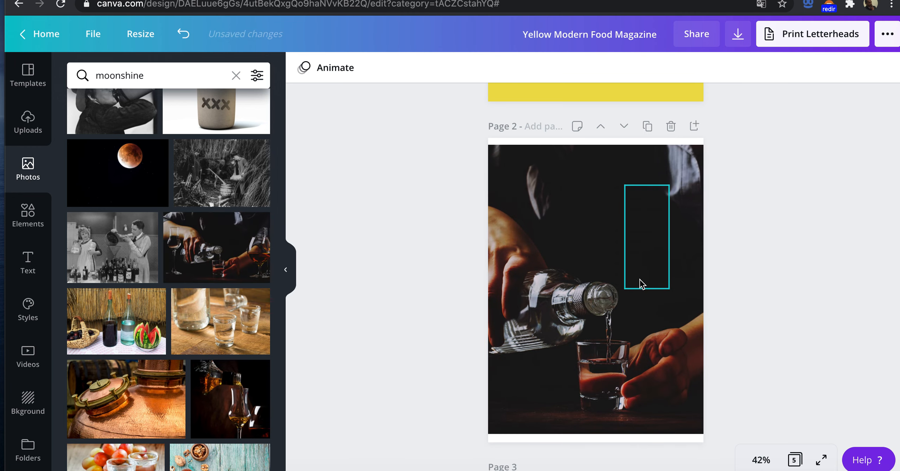
Step: Check the dark picture on page 2 against the cover, and replace it with the photo of two bottles and watermelon
{"action": "scroll", "coordinate": [642, 231], "scroll_direction": "up", "scroll_amount": 8}
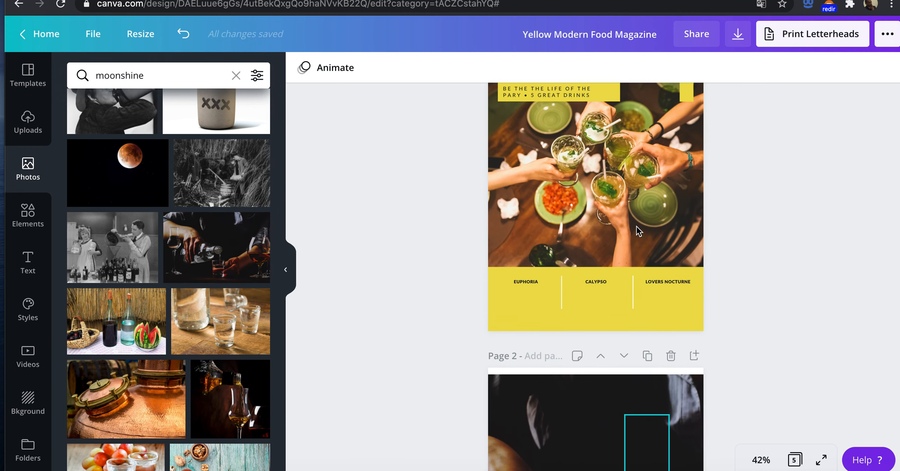
{"action": "scroll", "coordinate": [637, 227], "scroll_direction": "down", "scroll_amount": 12}
{"action": "scroll", "coordinate": [603, 201], "scroll_direction": "up", "scroll_amount": 3}
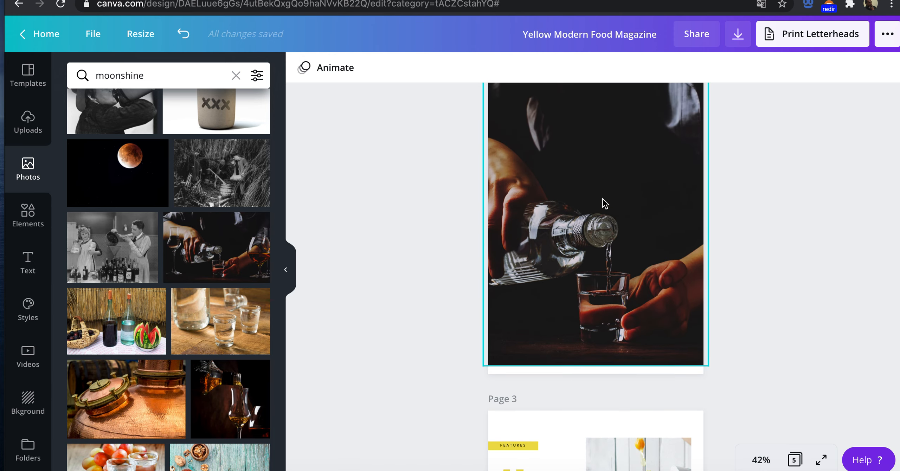
{"action": "left_click_drag", "start_coordinate": [110, 321], "coordinate": [549, 247]}
Step: Browse the remaining moonshine photos, and search the photo library for "cocktail glass" instead
{"action": "scroll", "coordinate": [215, 292], "scroll_direction": "down", "scroll_amount": 2}
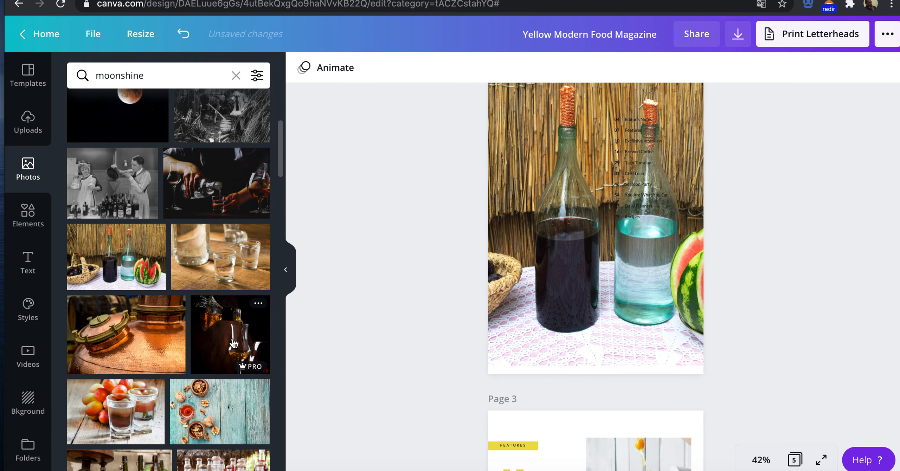
{"action": "scroll", "coordinate": [234, 344], "scroll_direction": "down", "scroll_amount": 4}
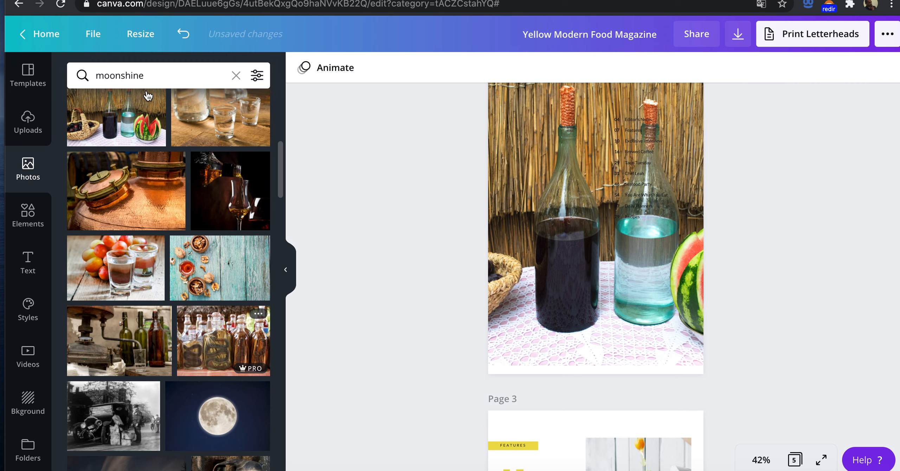
{"action": "left_click", "coordinate": [146, 76]}
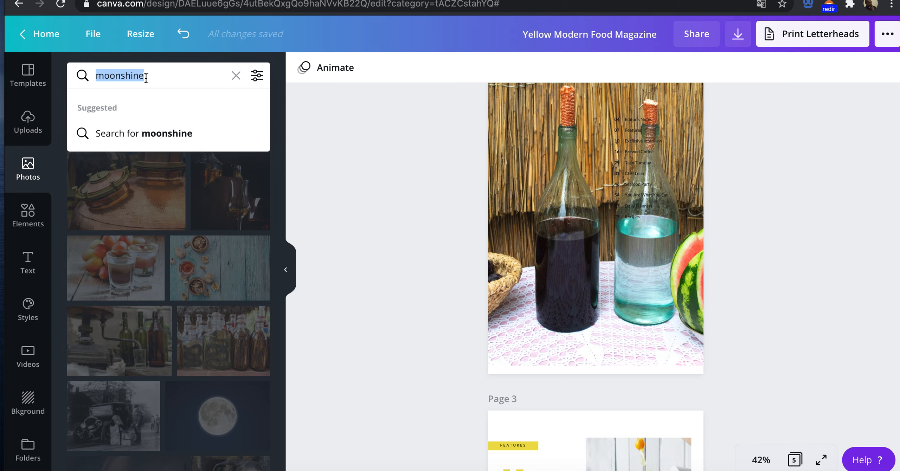
{"action": "left_click", "coordinate": [155, 72]}
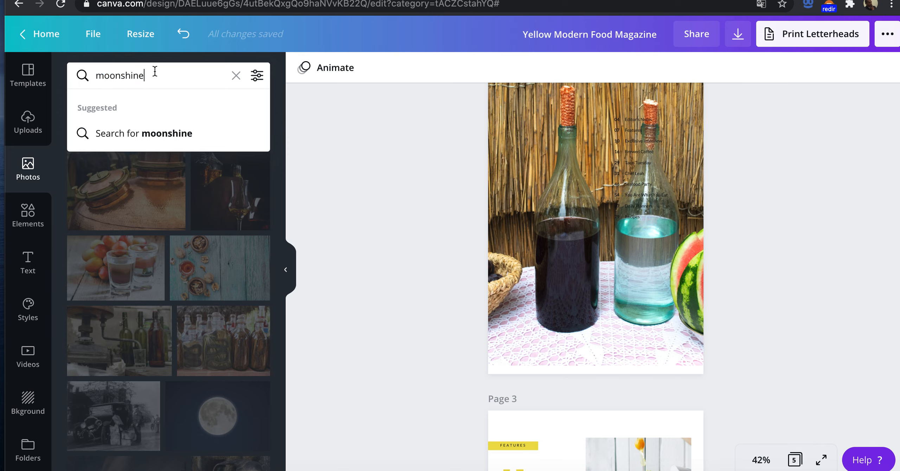
{"action": "double_click", "coordinate": [143, 66]}
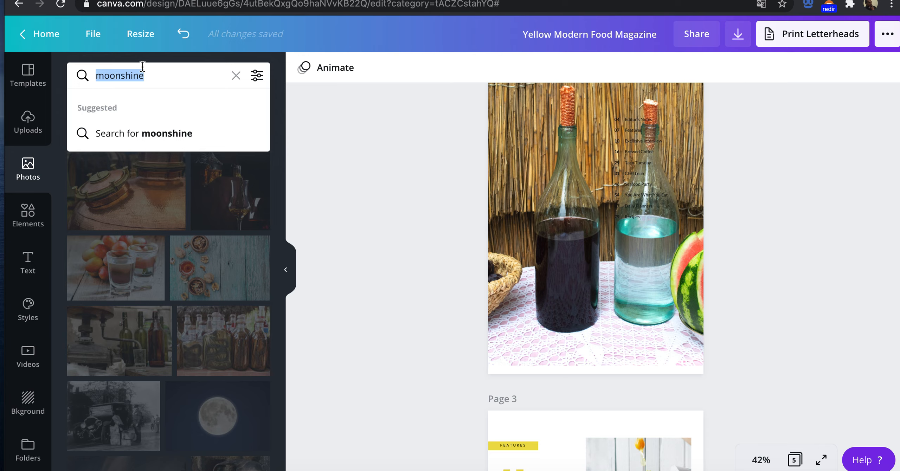
{"action": "type", "text": "cock"}
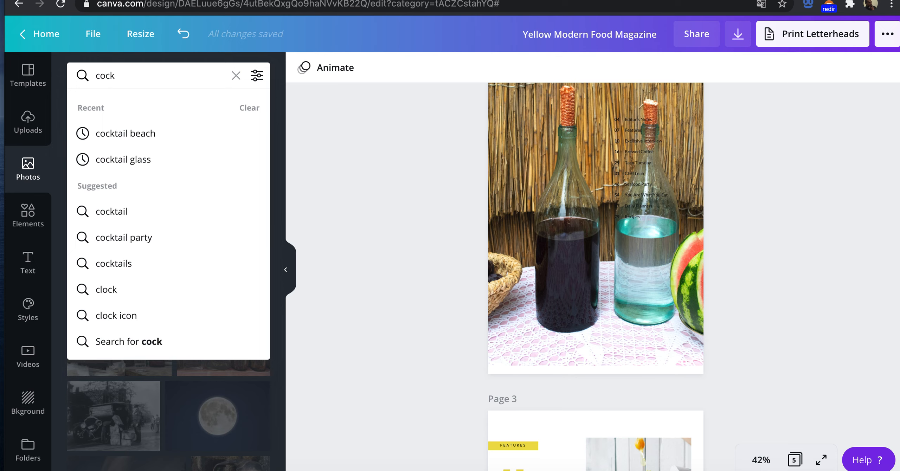
{"action": "left_click", "coordinate": [143, 160]}
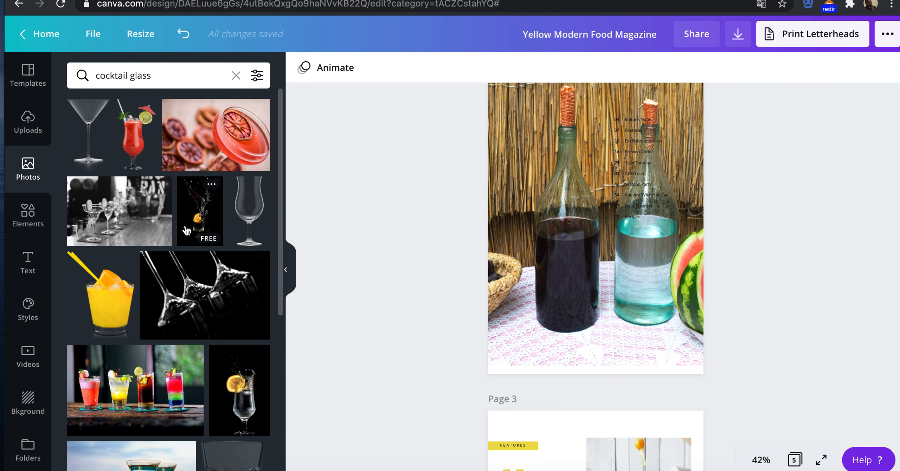
Step: Replace the bottles picture on page 2 with the photo of four colourful cocktails, and shift its crop to show the pink and yellow drinks
{"action": "scroll", "coordinate": [148, 288], "scroll_direction": "down", "scroll_amount": 3}
{"action": "left_click_drag", "start_coordinate": [137, 297], "coordinate": [558, 242]}
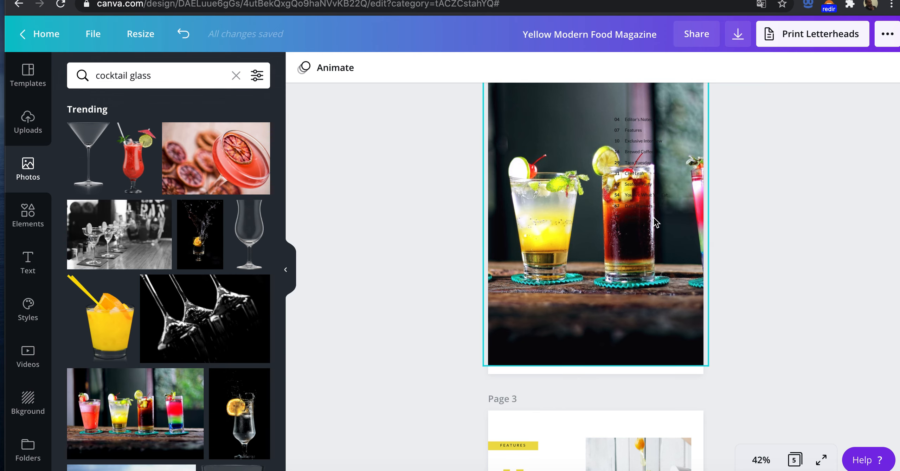
{"action": "left_click", "coordinate": [553, 124]}
{"action": "double_click", "coordinate": [552, 124]}
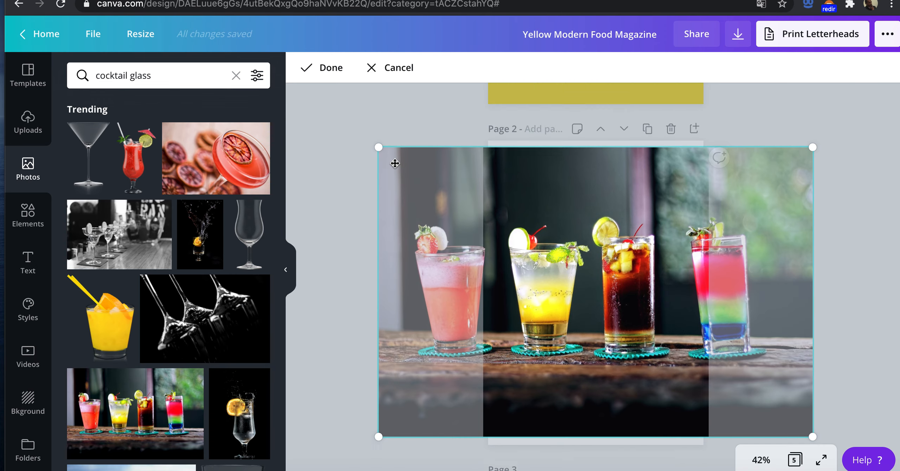
{"action": "left_click", "coordinate": [438, 144]}
{"action": "left_click", "coordinate": [553, 239]}
{"action": "double_click", "coordinate": [552, 236]}
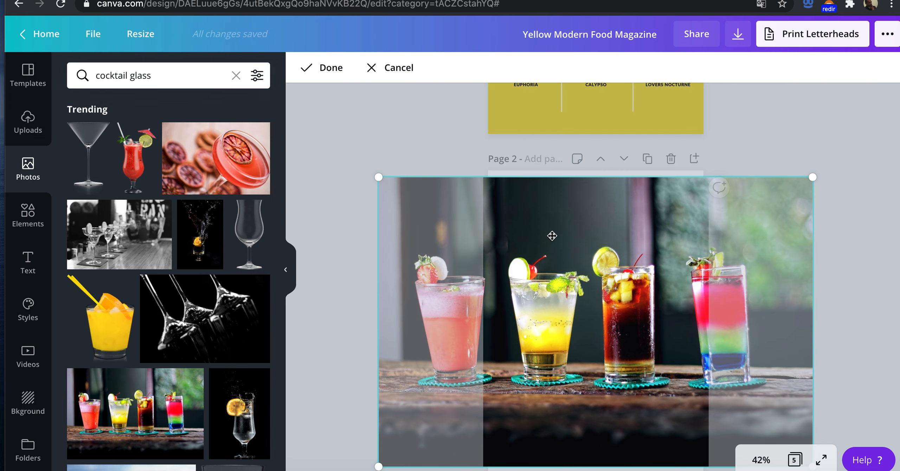
{"action": "left_click_drag", "start_coordinate": [541, 230], "coordinate": [456, 229]}
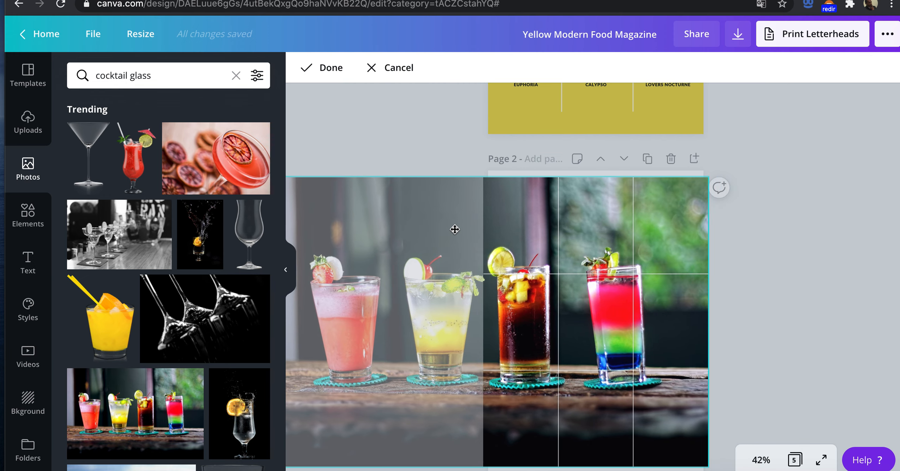
{"action": "left_click_drag", "start_coordinate": [449, 229], "coordinate": [738, 245]}
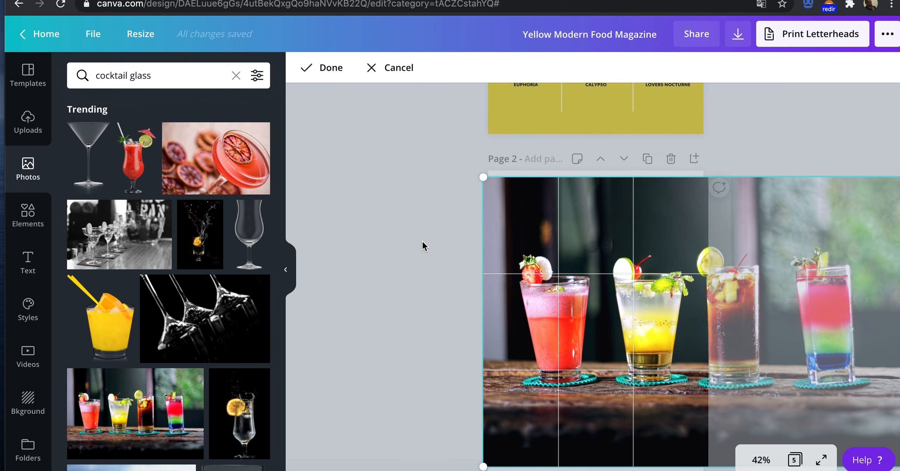
{"action": "left_click", "coordinate": [425, 246]}
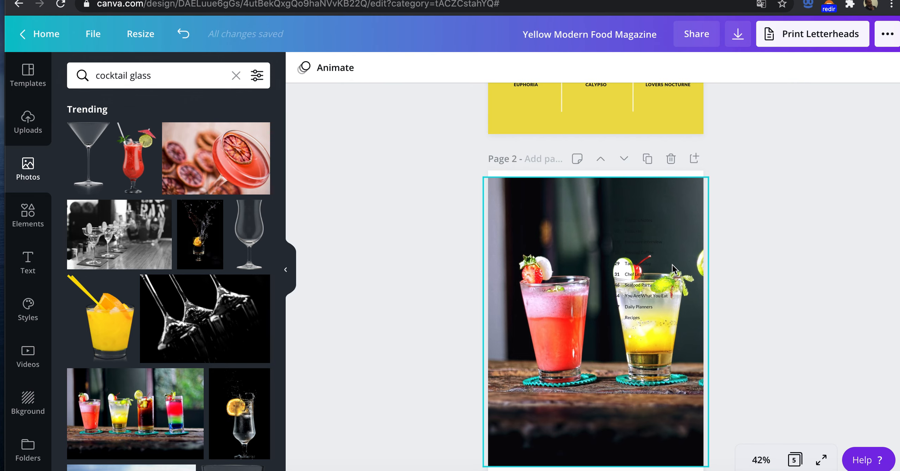
{"action": "scroll", "coordinate": [662, 268], "scroll_direction": "up", "scroll_amount": 5}
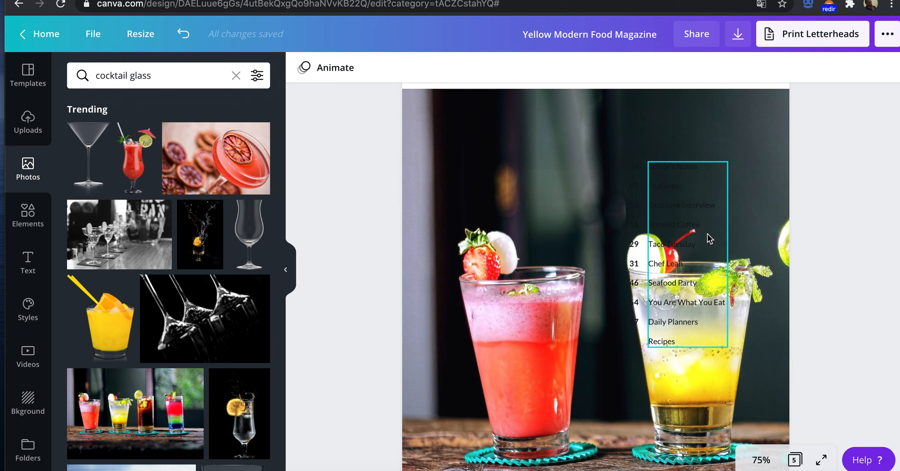
{"action": "triple_click", "coordinate": [671, 167]}
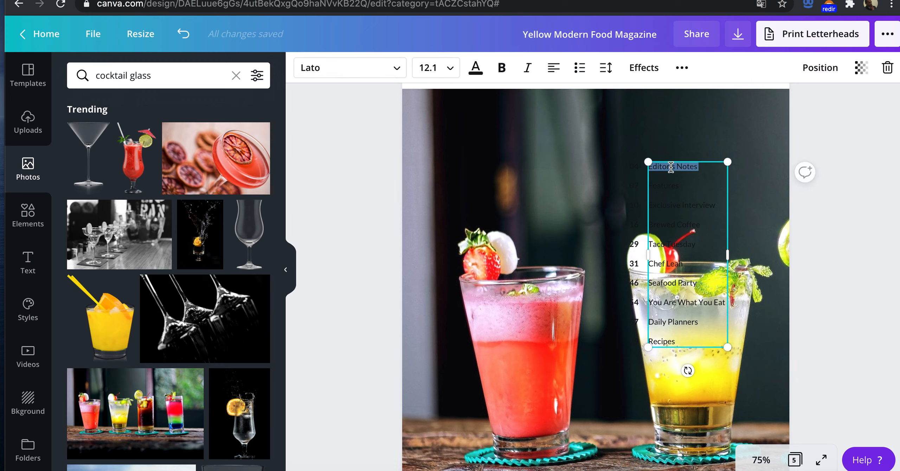
{"action": "left_click", "coordinate": [623, 127]}
{"action": "left_click_drag", "start_coordinate": [623, 126], "coordinate": [619, 186]}
{"action": "key", "text": "ctrl+z"}
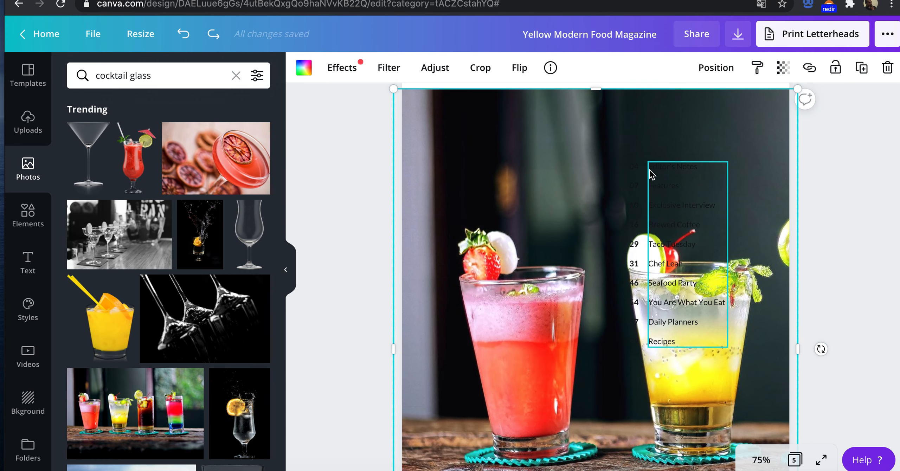
Step: Colour all the contents titles on page 2, from Editor's Notes to Recipes, white
{"action": "triple_click", "coordinate": [655, 168]}
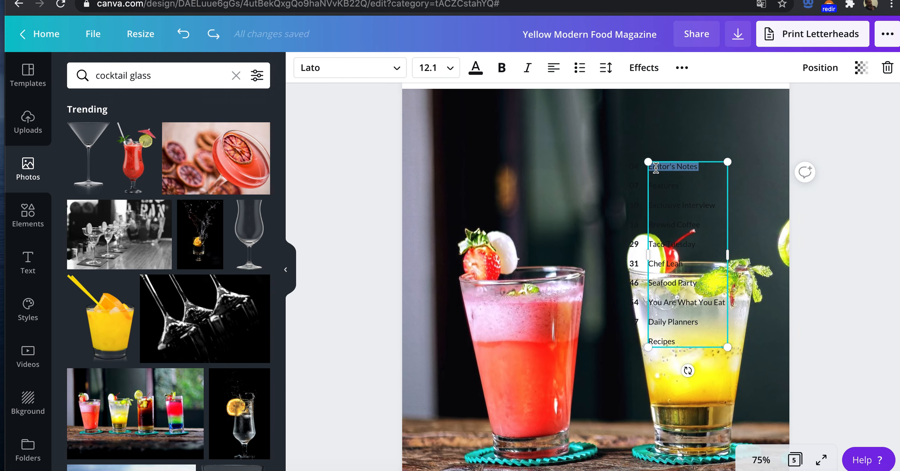
{"action": "left_click", "coordinate": [475, 69]}
{"action": "left_click", "coordinate": [187, 207]}
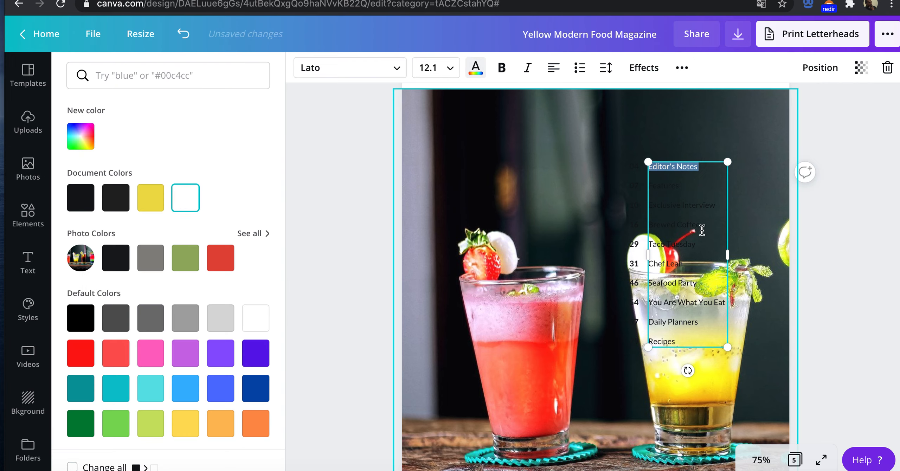
{"action": "left_click_drag", "start_coordinate": [680, 341], "coordinate": [584, 171]}
{"action": "left_click", "coordinate": [185, 197]}
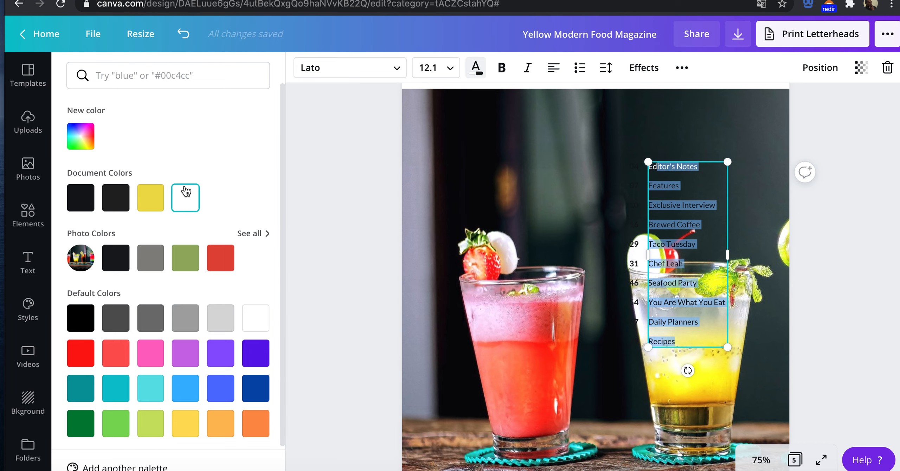
{"action": "left_click", "coordinate": [619, 149]}
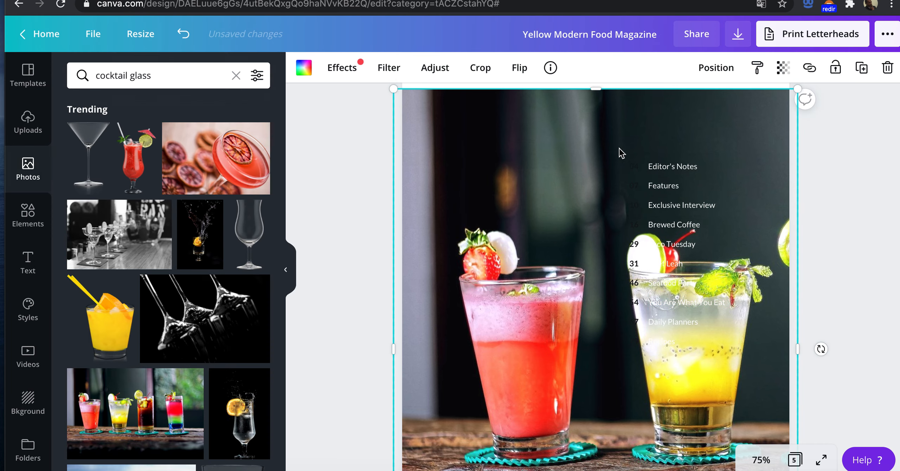
Step: Colour the whole column of page numbers beside the contents titles white
{"action": "left_click", "coordinate": [632, 168]}
{"action": "mouse_move", "coordinate": [640, 343]}
{"action": "left_mouse_down"}
{"action": "mouse_move", "coordinate": [636, 316]}
{"action": "mouse_move", "coordinate": [637, 341]}
{"action": "left_mouse_up"}
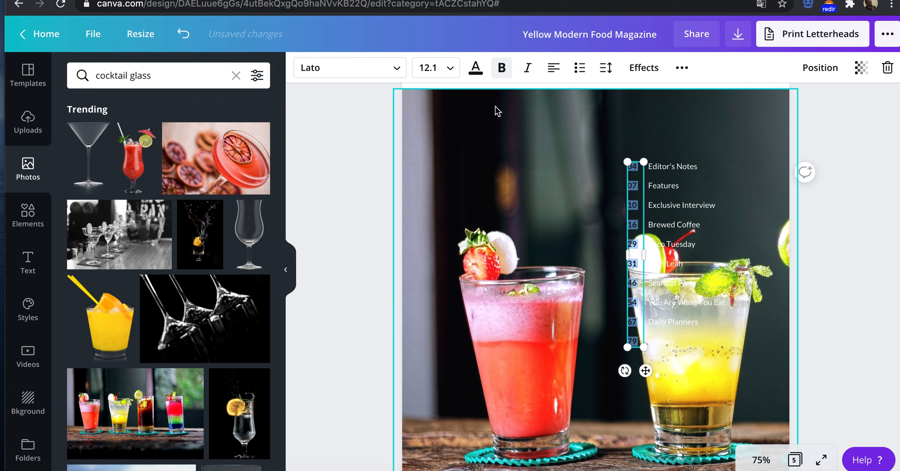
{"action": "left_click", "coordinate": [475, 70]}
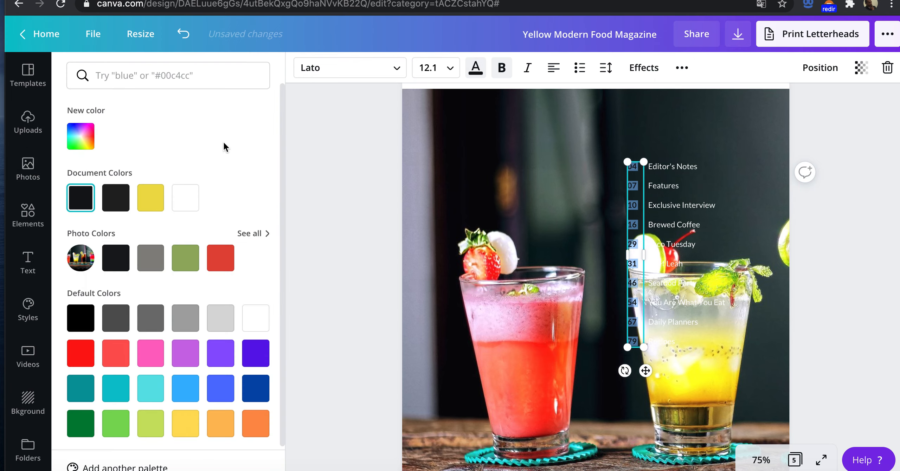
{"action": "left_click", "coordinate": [185, 197]}
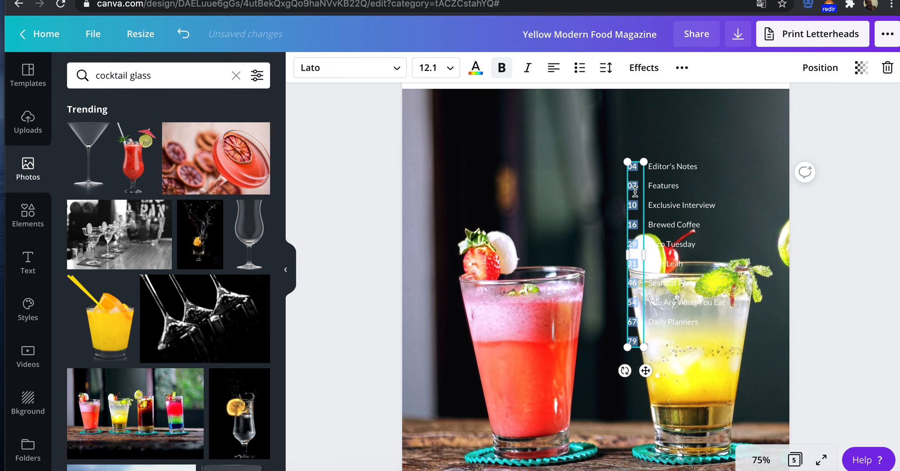
Step: Try font size 18 on the contents page numbers, and settle on size 16
{"action": "left_click", "coordinate": [452, 68]}
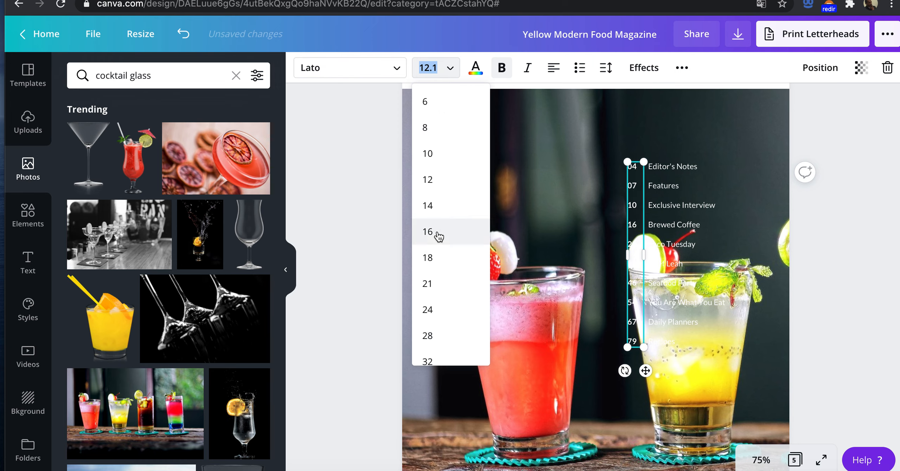
{"action": "left_click", "coordinate": [436, 253]}
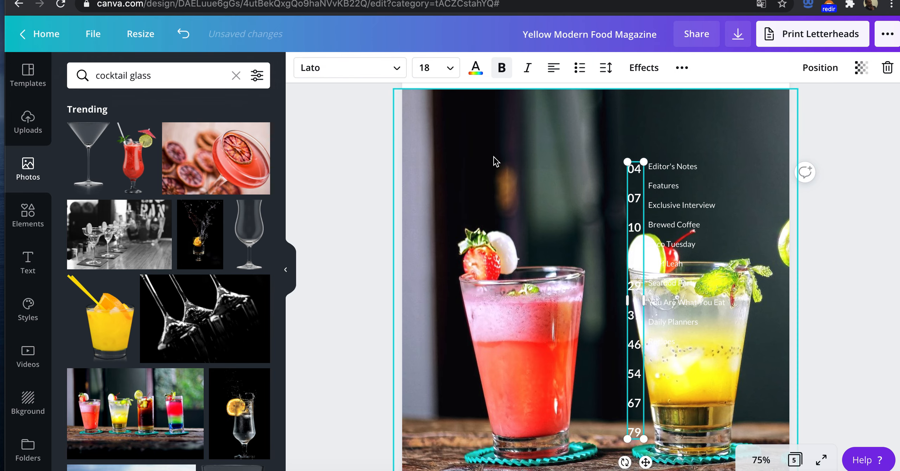
{"action": "left_click", "coordinate": [447, 71]}
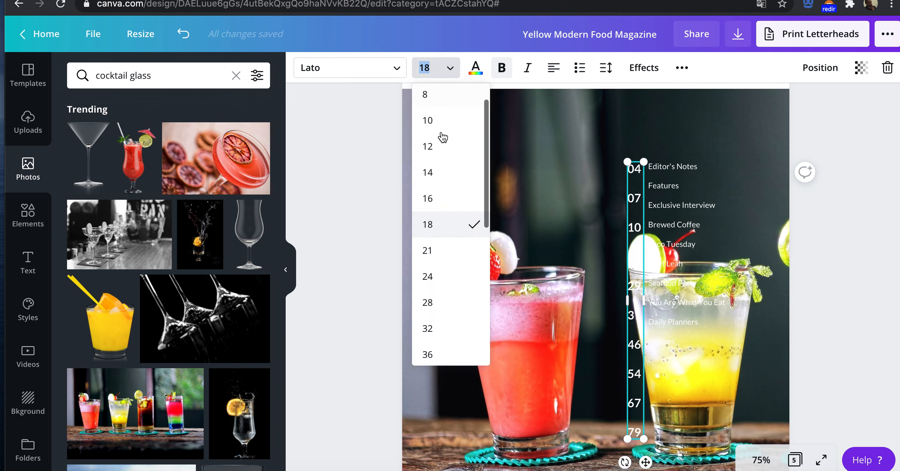
{"action": "left_click", "coordinate": [442, 199]}
Step: Set the font size of all the contents titles to 16 to match the page numbers
{"action": "left_click", "coordinate": [671, 172]}
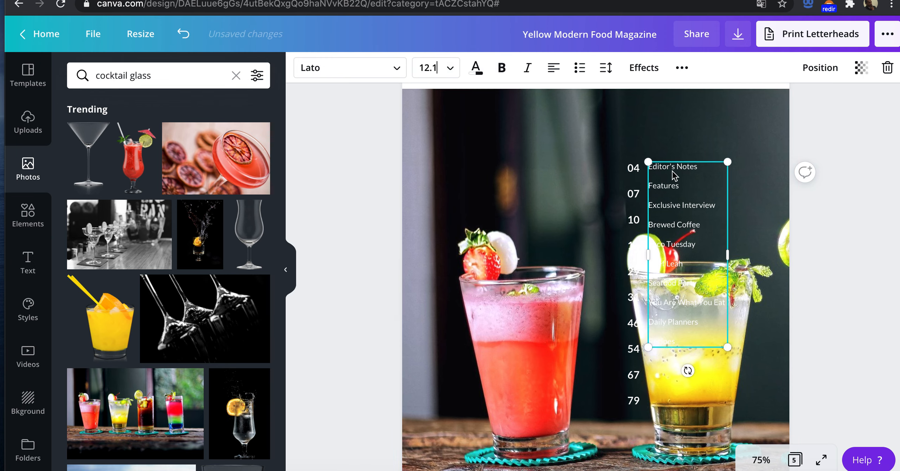
{"action": "left_click", "coordinate": [669, 199]}
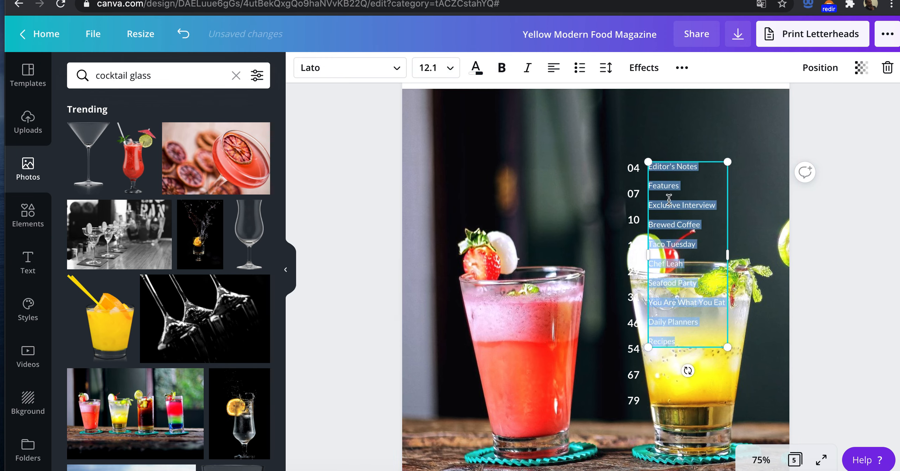
{"action": "left_click", "coordinate": [444, 67]}
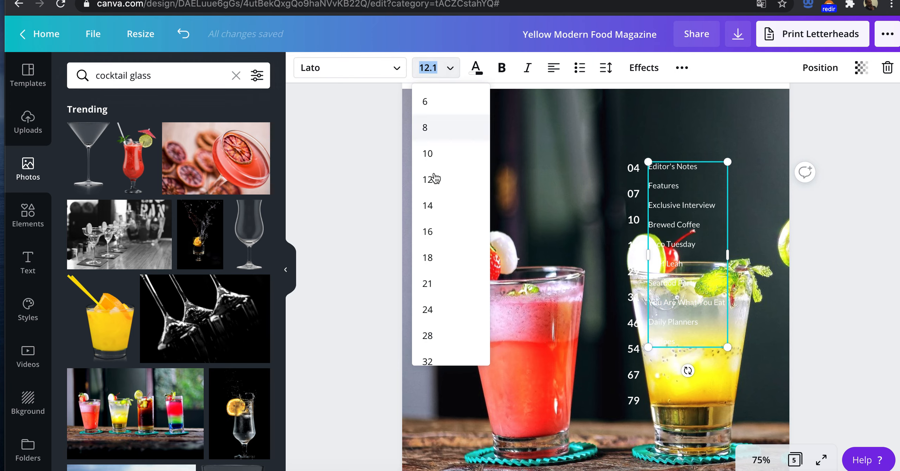
{"action": "left_click", "coordinate": [432, 234]}
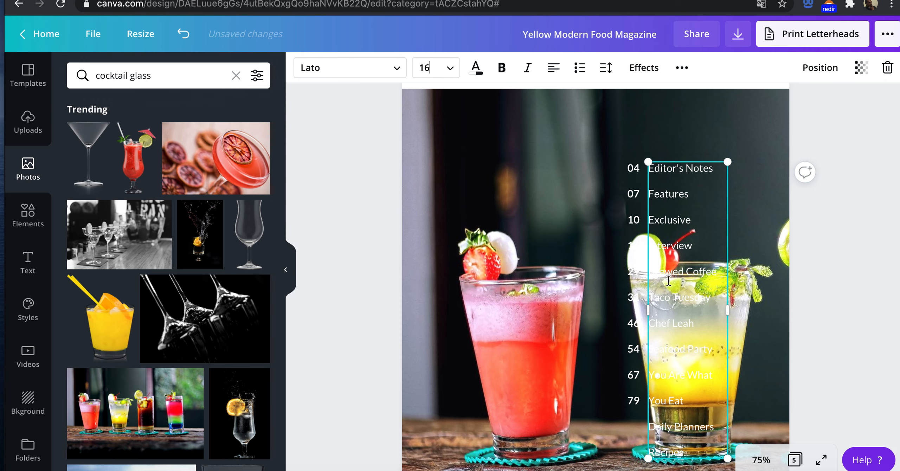
{"action": "left_click", "coordinate": [814, 216]}
Step: Compare the page numbers in the contents column with the page entries in the Journey design's contents page
{"action": "left_click", "coordinate": [636, 219]}
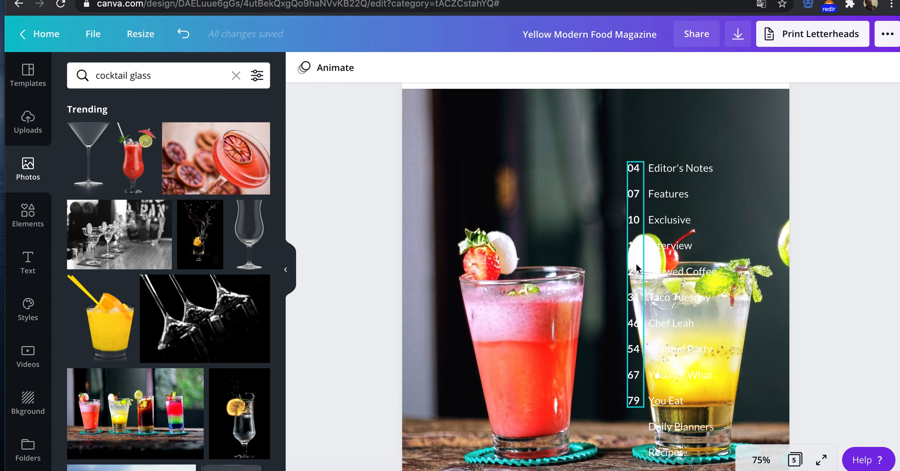
{"action": "scroll", "coordinate": [633, 215], "scroll_direction": "down", "scroll_amount": 1}
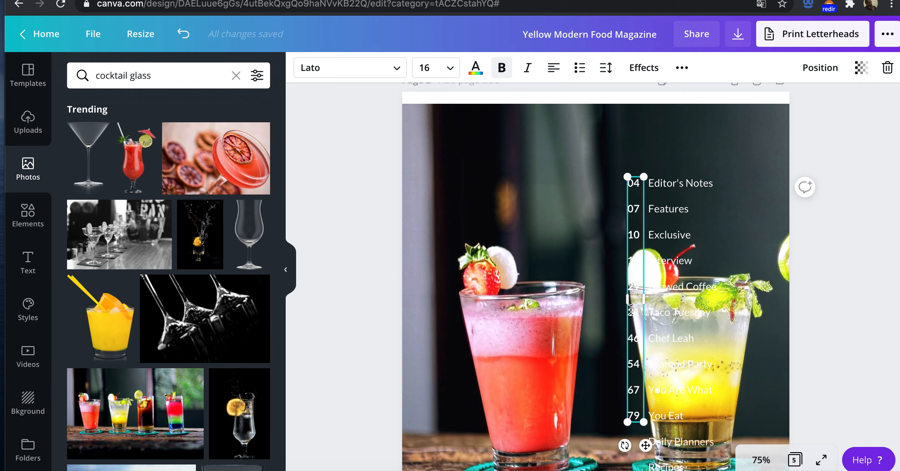
{"action": "left_click_drag", "start_coordinate": [632, 309], "coordinate": [643, 415]}
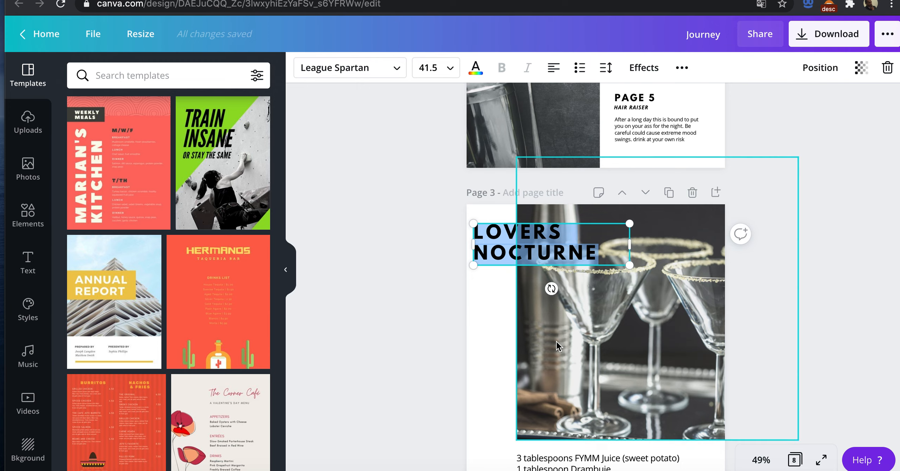
{"action": "scroll", "coordinate": [557, 343], "scroll_direction": "up", "scroll_amount": 15}
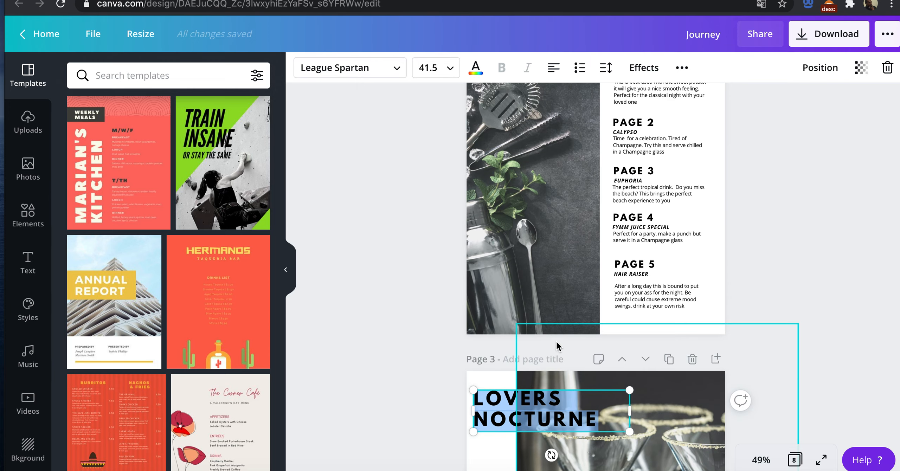
{"action": "scroll", "coordinate": [557, 342], "scroll_direction": "down", "scroll_amount": 10}
{"action": "scroll", "coordinate": [556, 344], "scroll_direction": "up", "scroll_amount": 3}
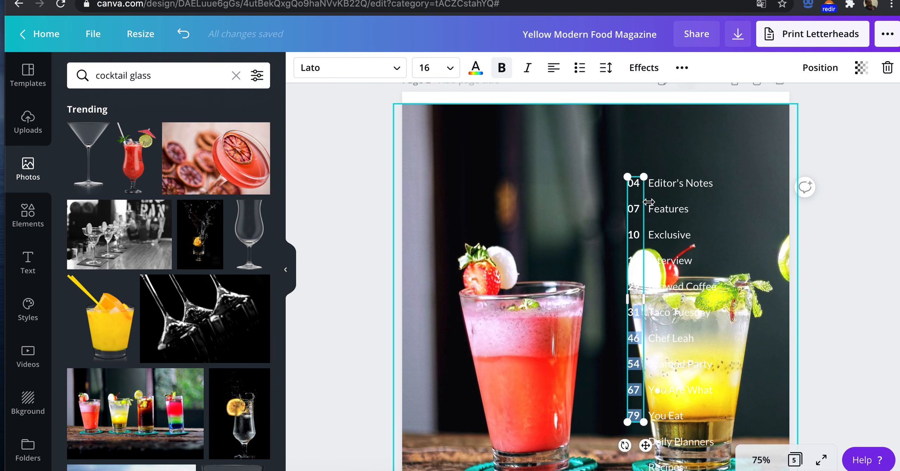
Step: Overwrite the first page number in the contents column and delete all the page numbers below it
{"action": "double_click", "coordinate": [636, 184]}
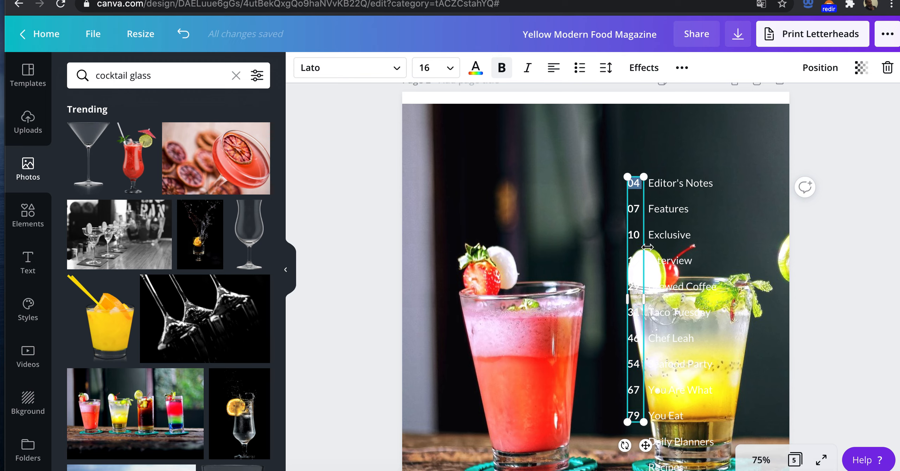
{"action": "type", "text": "1"}
{"action": "key", "text": "BackSpace"}
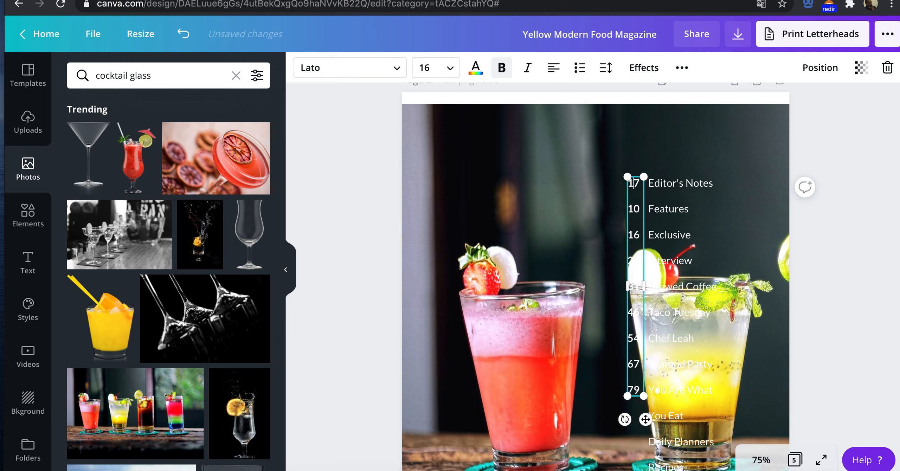
{"action": "left_click_drag", "start_coordinate": [634, 199], "coordinate": [635, 390]}
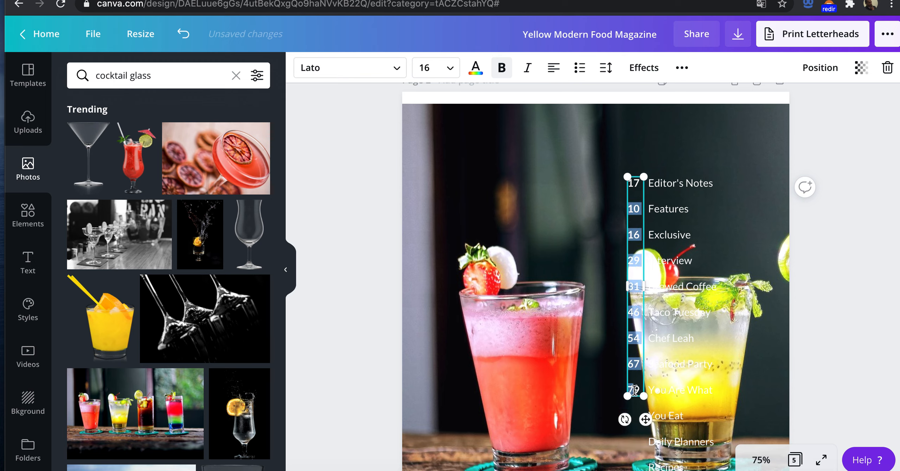
{"action": "key", "text": "BackSpace"}
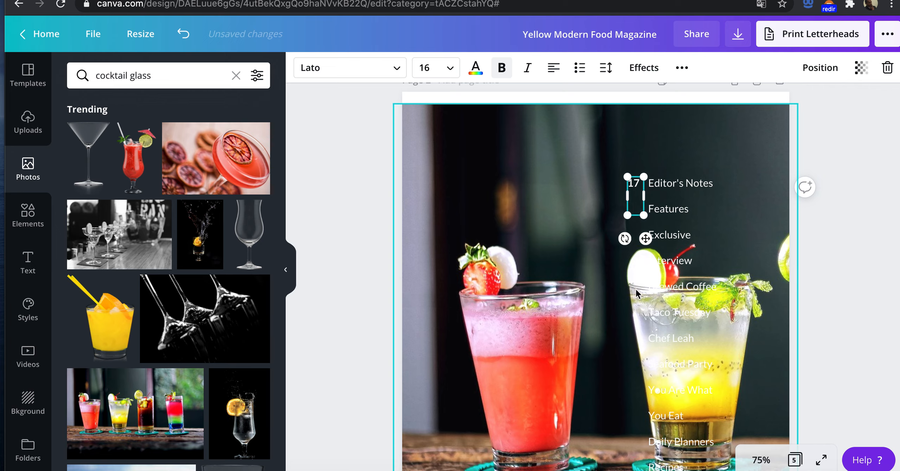
Step: Renumber the contents column as 1, 2, 3, 4 and 5, one number per line
{"action": "type", "text": "1 "}
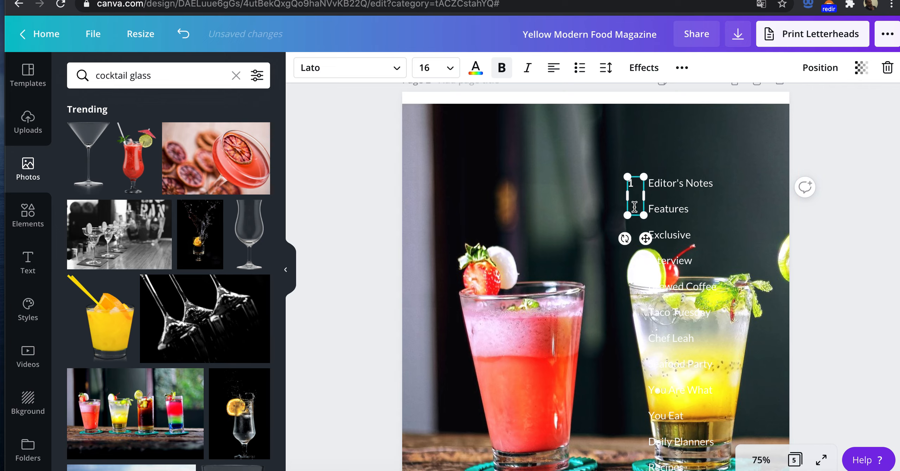
{"action": "type", "text": "2"}
{"action": "key", "text": "Return"}
{"action": "type", "text": "3"}
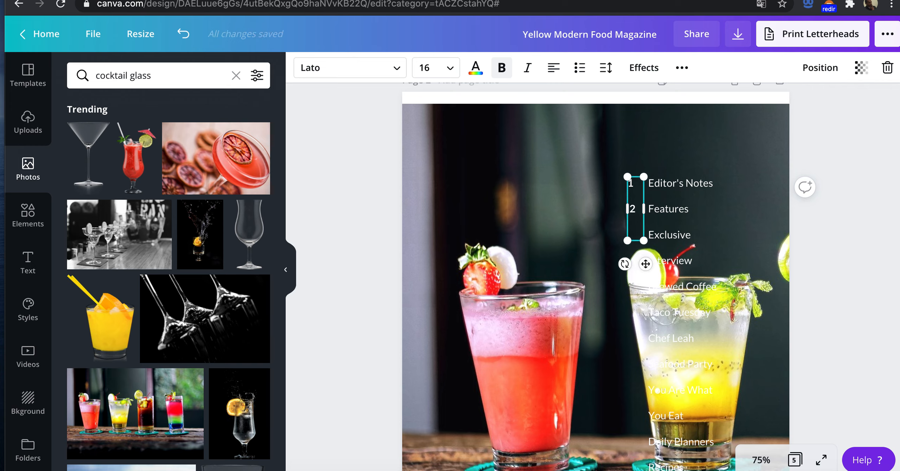
{"action": "key", "text": "Return"}
{"action": "type", "text": "4"}
{"action": "key", "text": "Return"}
{"action": "type", "text": "5"}
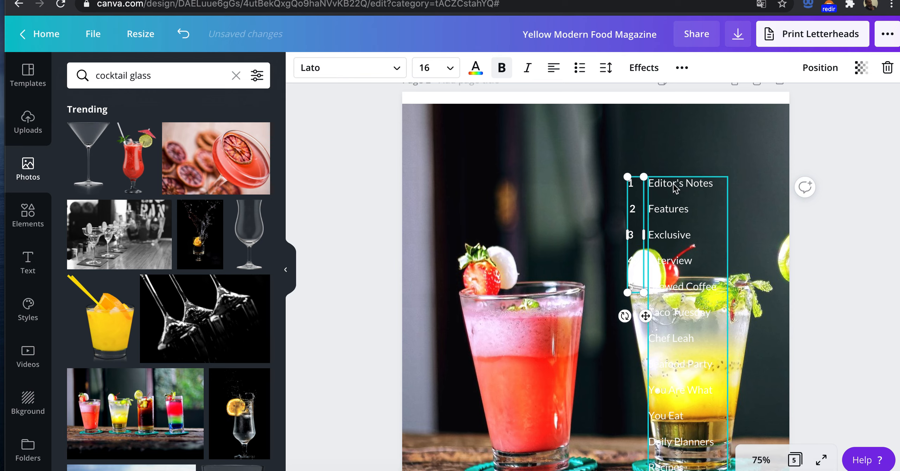
Step: Delete the contents titles from Taco Tuesday through Recipes, keeping only the five titles from Editor's Notes to Brewed Coffee
{"action": "mouse_move", "coordinate": [692, 467]}
{"action": "left_mouse_down"}
{"action": "mouse_move", "coordinate": [673, 271]}
{"action": "mouse_move", "coordinate": [698, 402]}
{"action": "mouse_move", "coordinate": [693, 466]}
{"action": "left_mouse_up"}
{"action": "triple_click", "coordinate": [691, 430]}
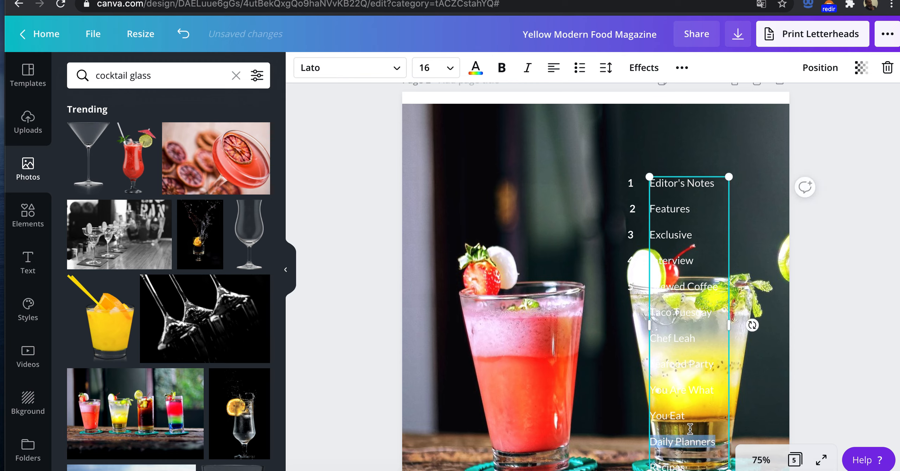
{"action": "key", "text": "BackSpace"}
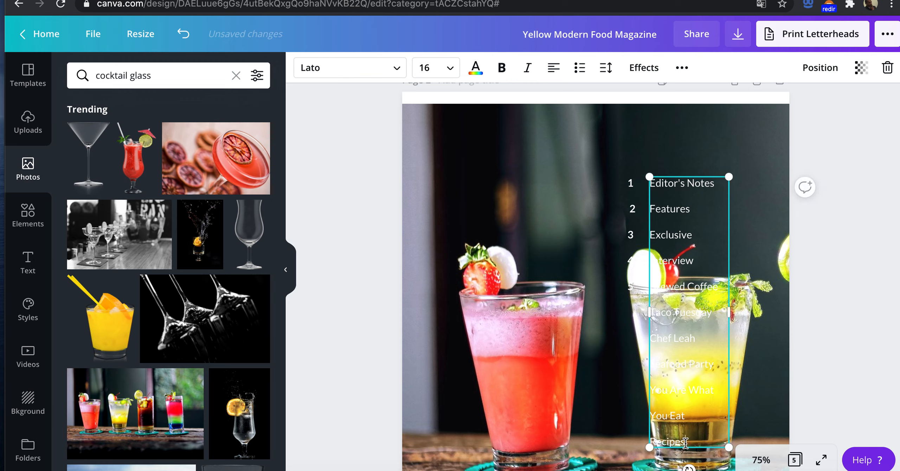
{"action": "left_click_drag", "start_coordinate": [685, 442], "coordinate": [657, 316]}
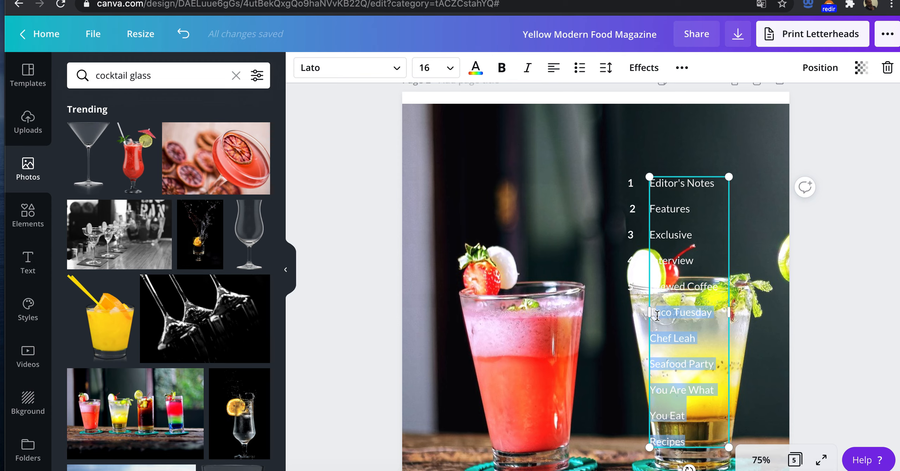
{"action": "key", "text": "BackSpace"}
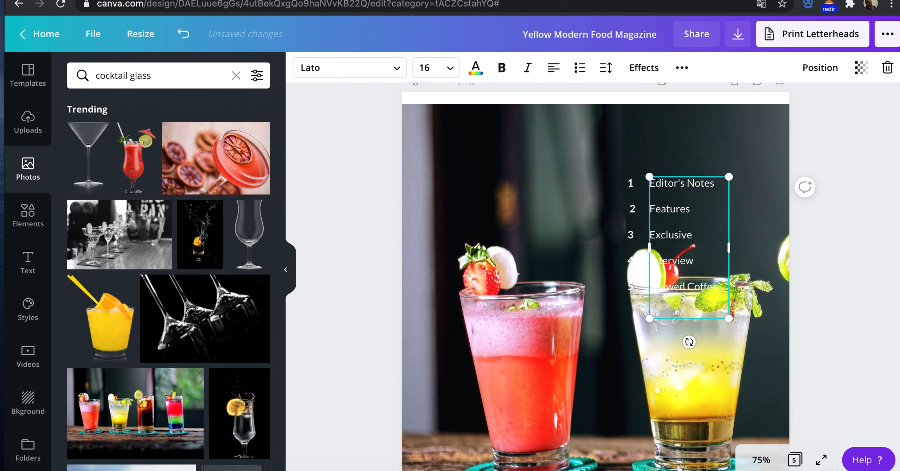
{"action": "key", "text": "BackSpace"}
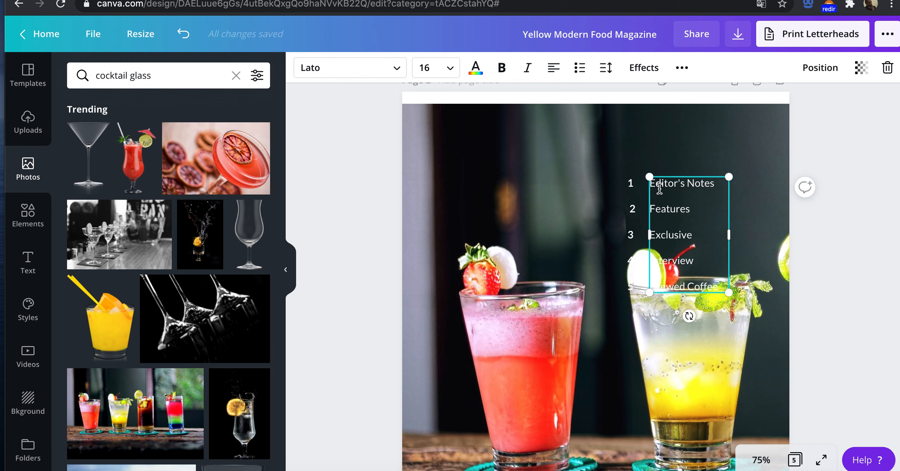
Step: Colour the five contents titles with the red from the photo colours
{"action": "left_click_drag", "start_coordinate": [655, 183], "coordinate": [713, 282]}
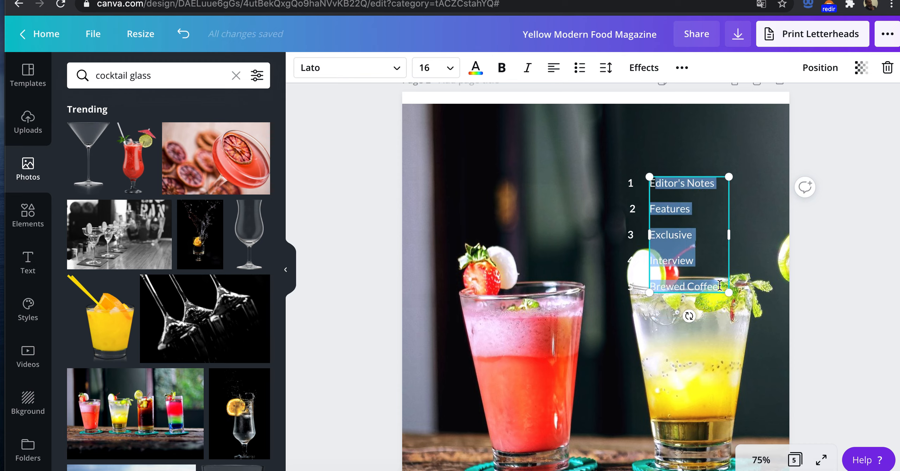
{"action": "left_click", "coordinate": [476, 68]}
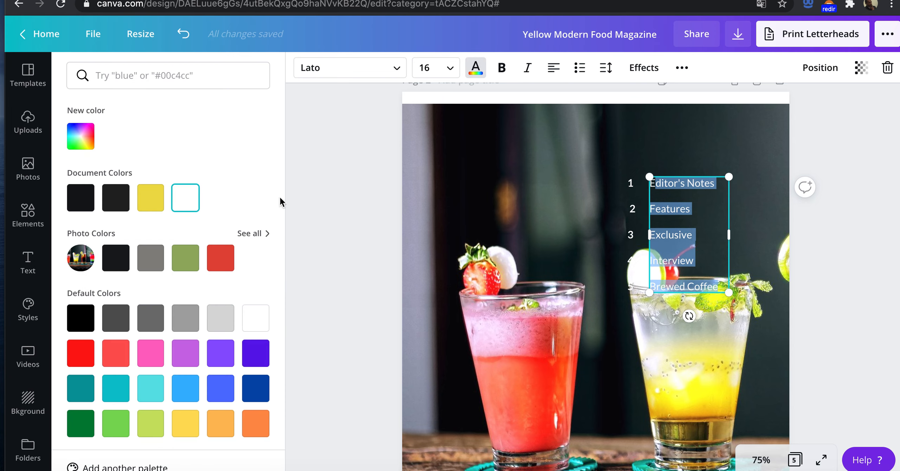
{"action": "left_click", "coordinate": [226, 263]}
{"action": "left_click", "coordinate": [702, 217]}
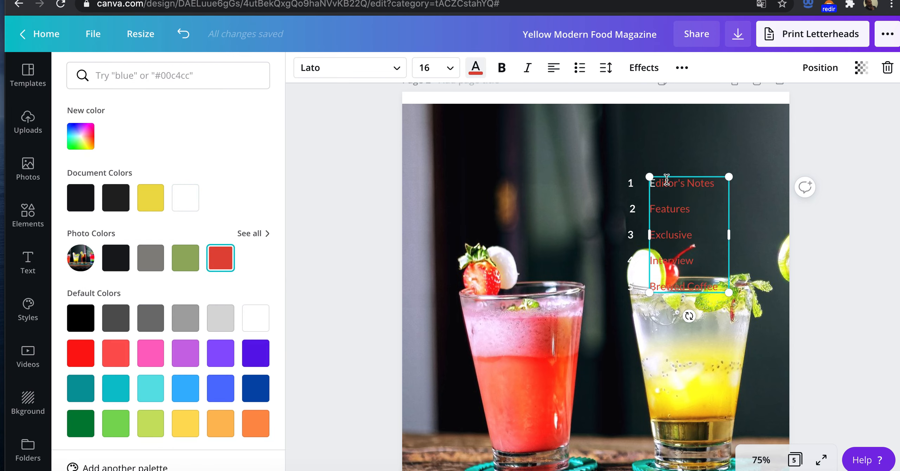
{"action": "left_click_drag", "start_coordinate": [659, 182], "coordinate": [644, 183]}
{"action": "key", "text": "BackSpace"}
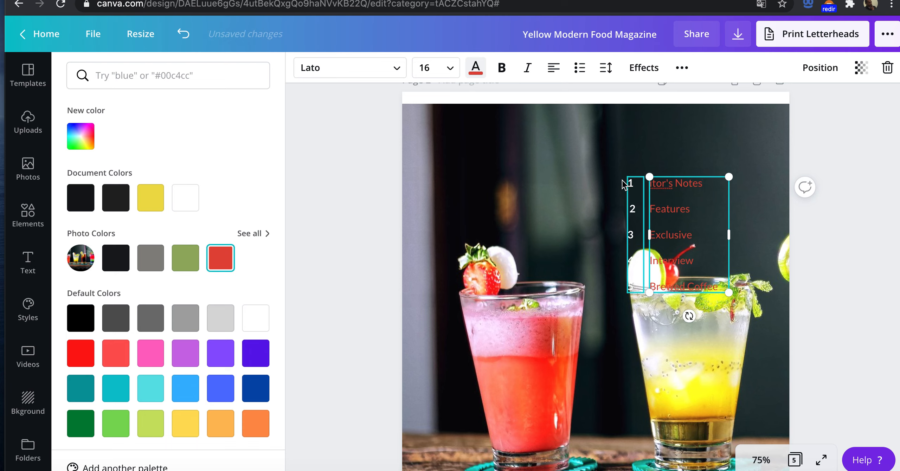
{"action": "key", "text": "ctrl+z"}
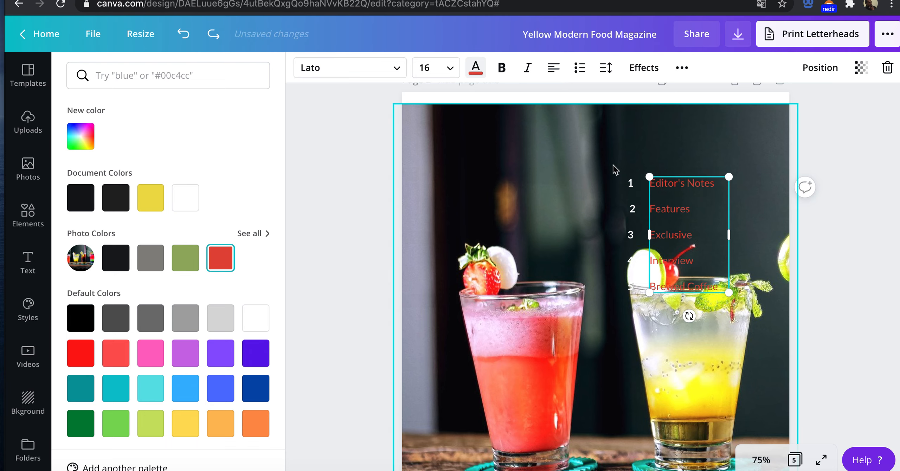
Step: Replace page 2's framed photo with the red citrus cocktail photo, and replace that with the black-and-white margarita glasses photo
{"action": "left_click", "coordinate": [550, 155]}
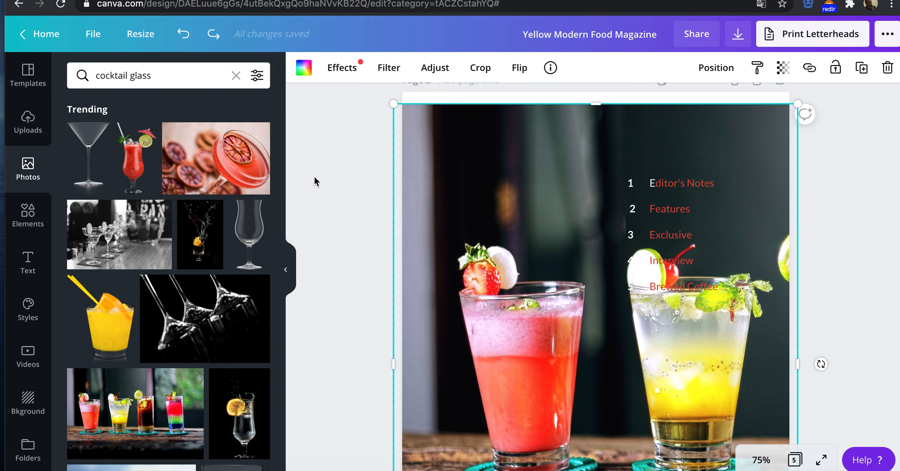
{"action": "left_click_drag", "start_coordinate": [197, 172], "coordinate": [510, 245]}
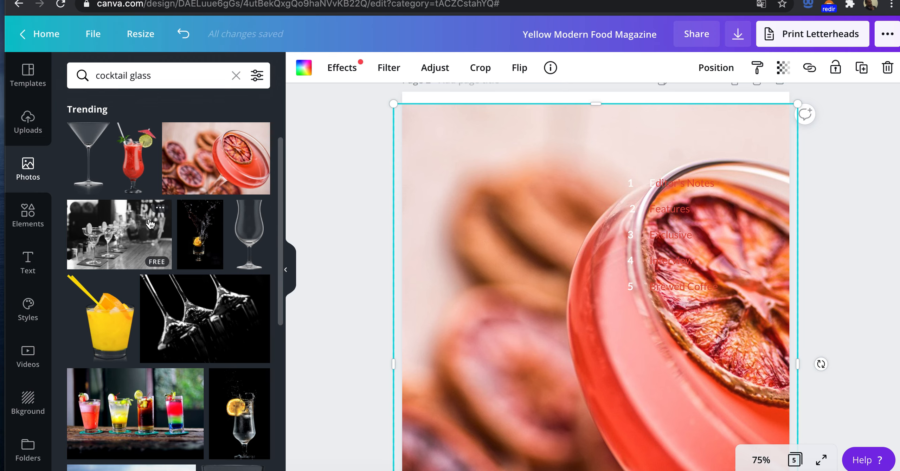
{"action": "left_click_drag", "start_coordinate": [458, 215], "coordinate": [470, 222]}
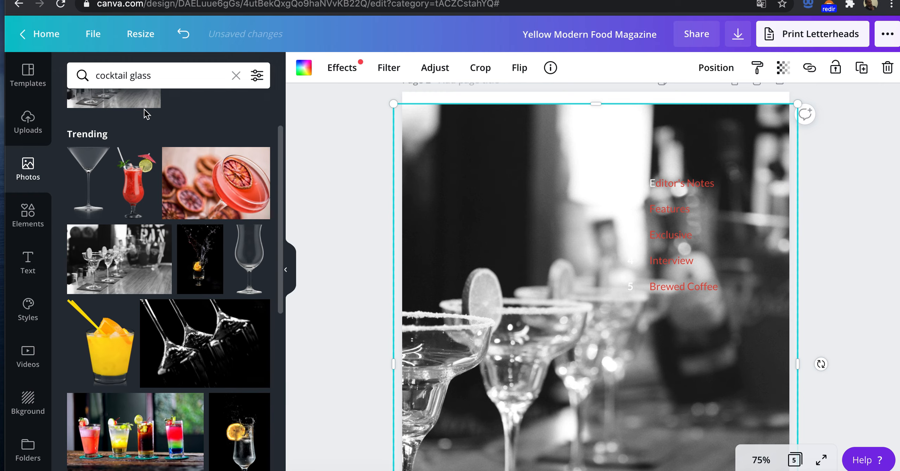
{"action": "double_click", "coordinate": [169, 75]}
{"action": "left_click", "coordinate": [169, 75]}
{"action": "left_click", "coordinate": [363, 171]}
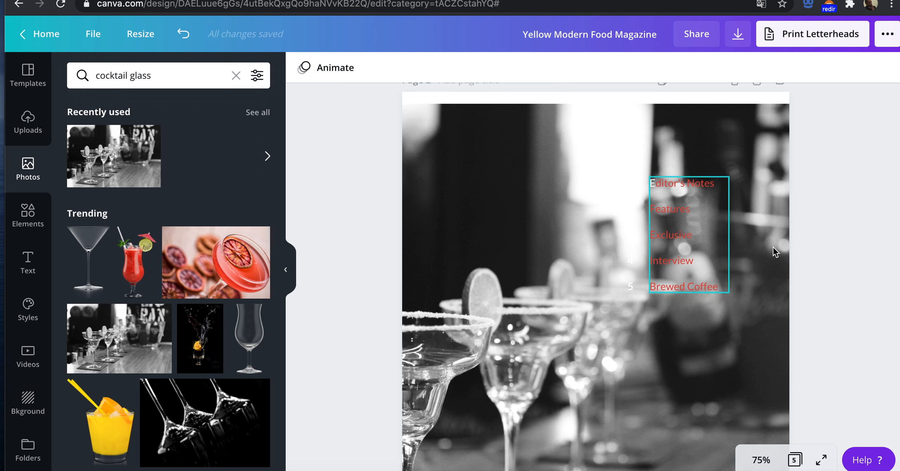
{"action": "left_click", "coordinate": [765, 267]}
{"action": "double_click", "coordinate": [766, 173]}
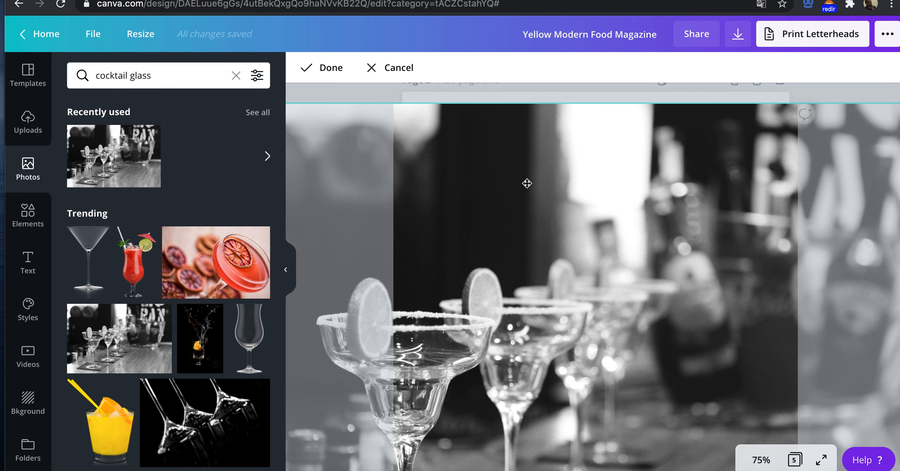
{"action": "left_click", "coordinate": [285, 111]}
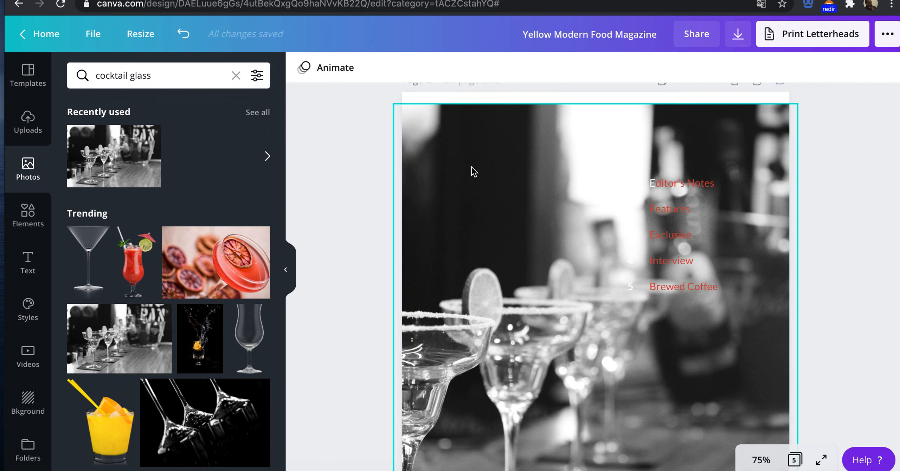
Step: Try the framed margarita photo as a full-height strip along the left side of page 2, and delete the frame
{"action": "left_click", "coordinate": [566, 248]}
{"action": "left_click_drag", "start_coordinate": [472, 166], "coordinate": [570, 247]}
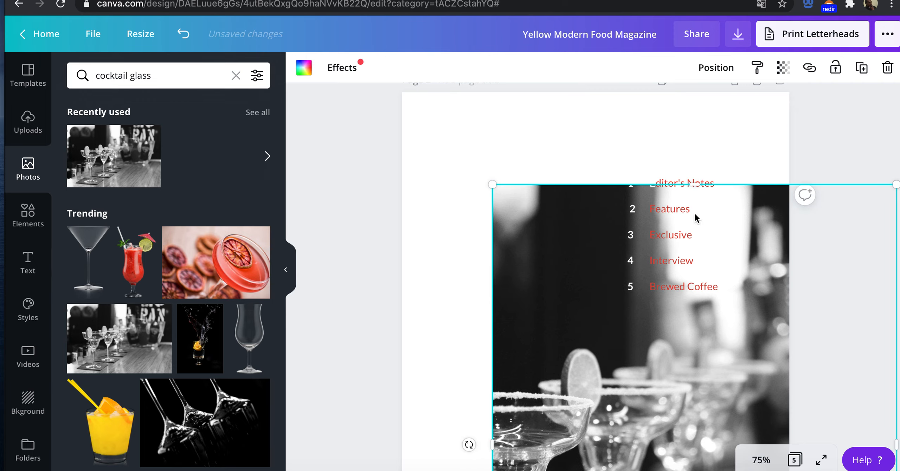
{"action": "left_click_drag", "start_coordinate": [749, 285], "coordinate": [729, 294]}
{"action": "left_click_drag", "start_coordinate": [644, 348], "coordinate": [555, 149]}
{"action": "scroll", "coordinate": [777, 263], "scroll_direction": "down", "scroll_amount": 4}
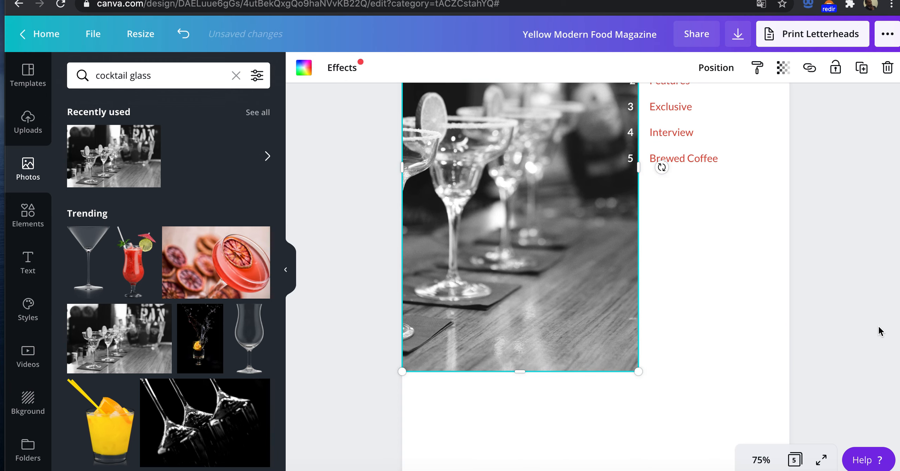
{"action": "key", "text": "super+minus"}
{"action": "left_click_drag", "start_coordinate": [625, 340], "coordinate": [629, 436]}
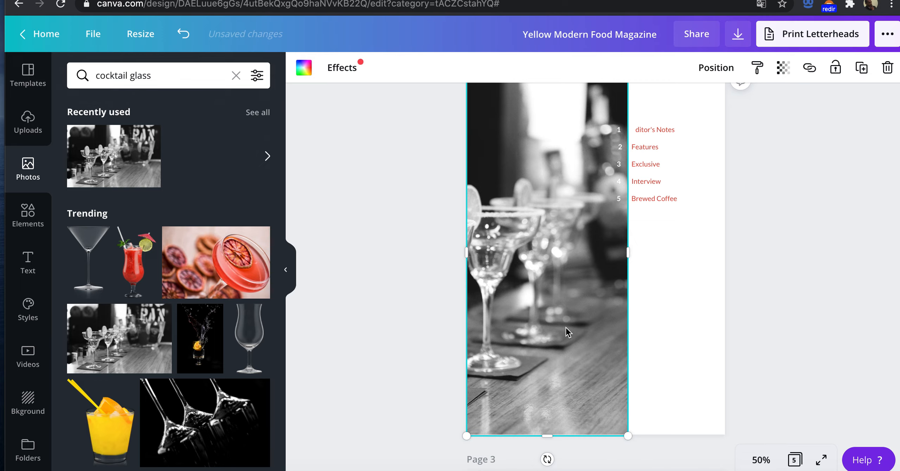
{"action": "key", "text": "Delete"}
Step: Try the black-and-white margarita photo as a free image on page 2, make it taller, shrink it and delete it
{"action": "left_click_drag", "start_coordinate": [141, 175], "coordinate": [444, 218]}
{"action": "left_click_drag", "start_coordinate": [140, 172], "coordinate": [519, 264]}
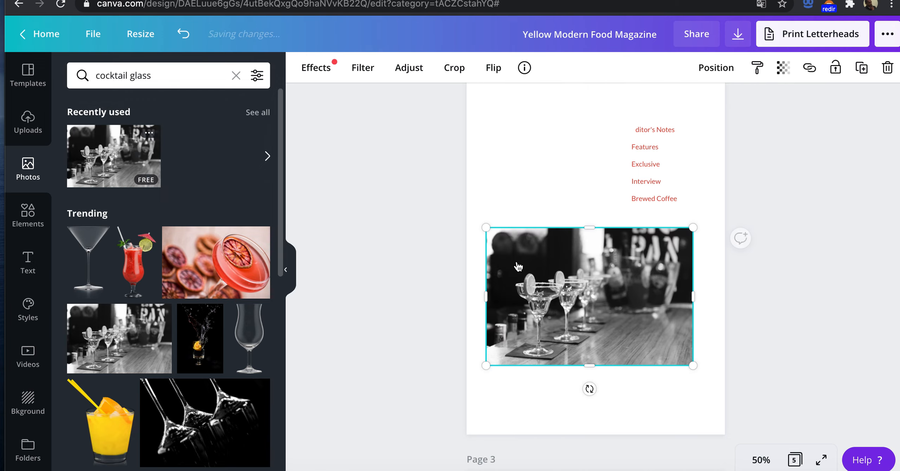
{"action": "left_click_drag", "start_coordinate": [589, 228], "coordinate": [577, 138]}
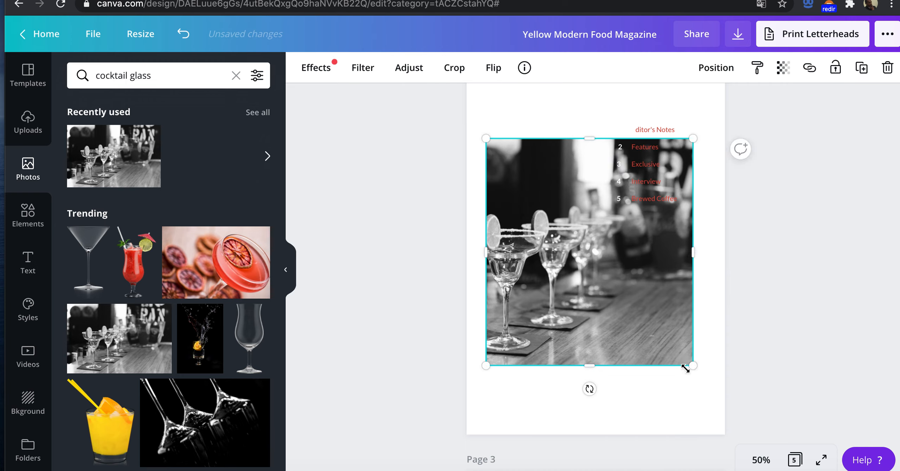
{"action": "left_click_drag", "start_coordinate": [690, 367], "coordinate": [551, 386]}
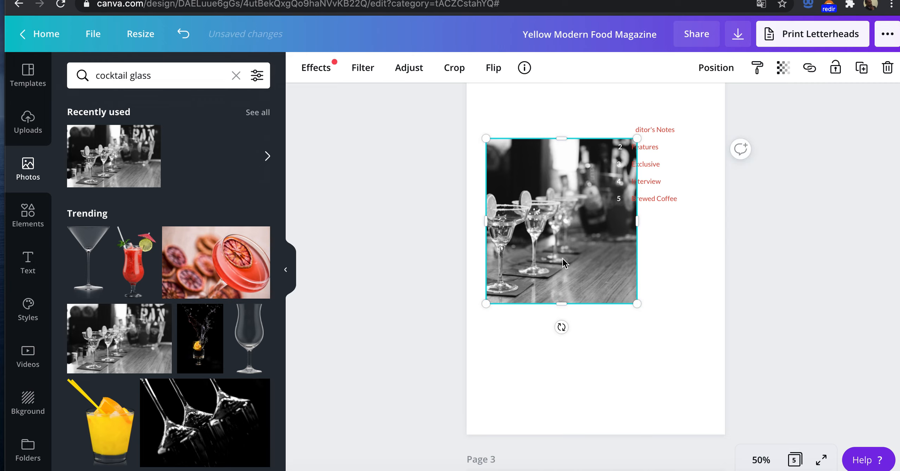
{"action": "key", "text": "Delete"}
Step: Set the black-and-white margarita glasses photo as the full background of page 2
{"action": "left_click_drag", "start_coordinate": [113, 158], "coordinate": [480, 249]}
{"action": "scroll", "coordinate": [787, 192], "scroll_direction": "up", "scroll_amount": 3}
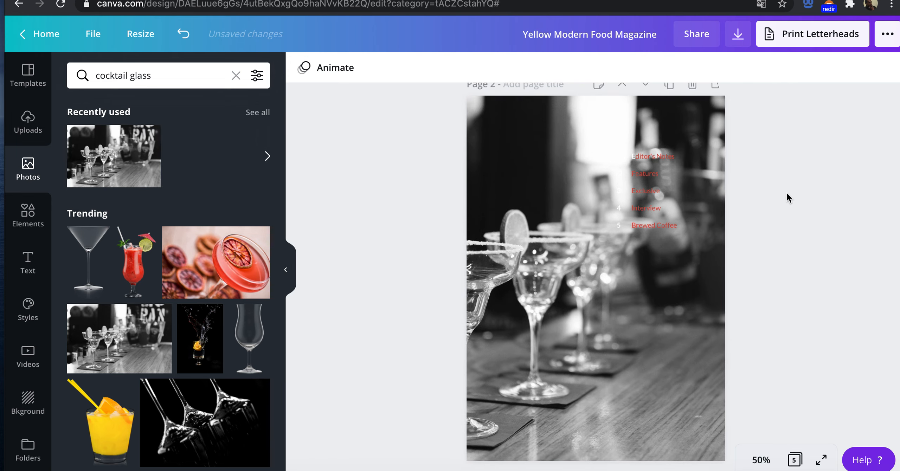
{"action": "scroll", "coordinate": [786, 192], "scroll_direction": "down", "scroll_amount": 2}
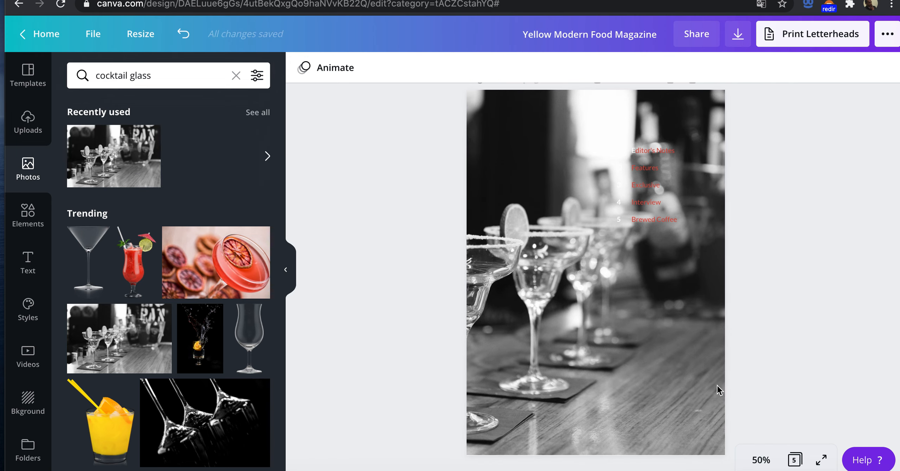
{"action": "left_click", "coordinate": [625, 287]}
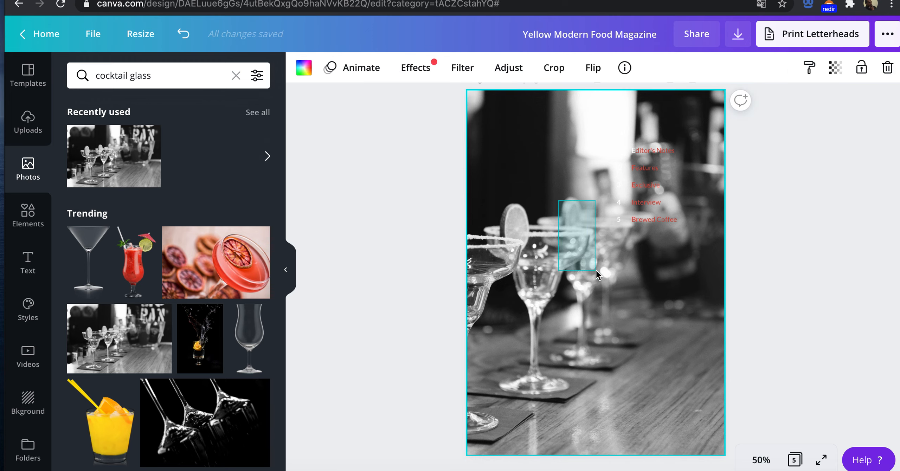
{"action": "left_click_drag", "start_coordinate": [523, 160], "coordinate": [469, 237]}
{"action": "left_click", "coordinate": [502, 106]}
{"action": "left_click_drag", "start_coordinate": [512, 134], "coordinate": [639, 127]}
{"action": "left_click", "coordinate": [639, 127]}
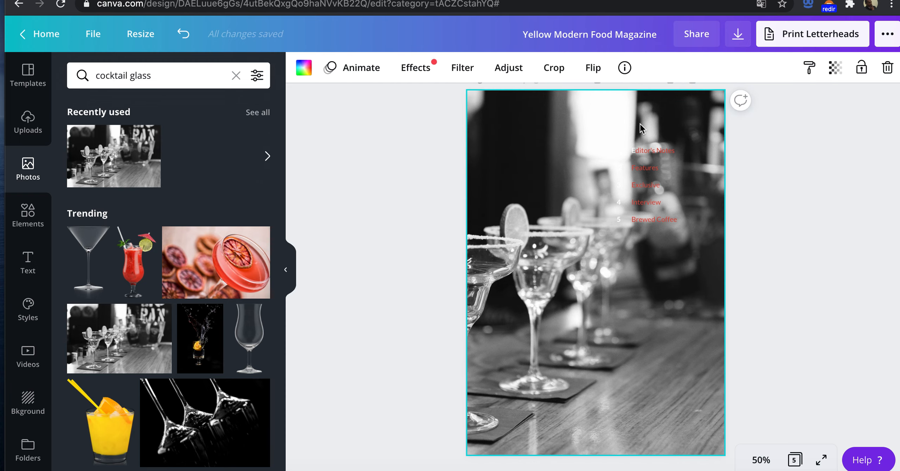
{"action": "double_click", "coordinate": [625, 125]}
{"action": "left_click_drag", "start_coordinate": [624, 210], "coordinate": [594, 191]}
{"action": "key", "text": "Escape"}
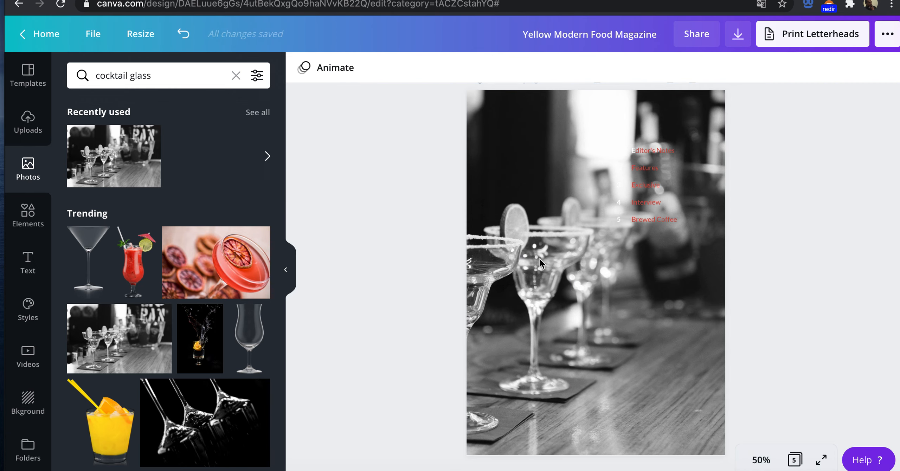
{"action": "left_click", "coordinate": [708, 428]}
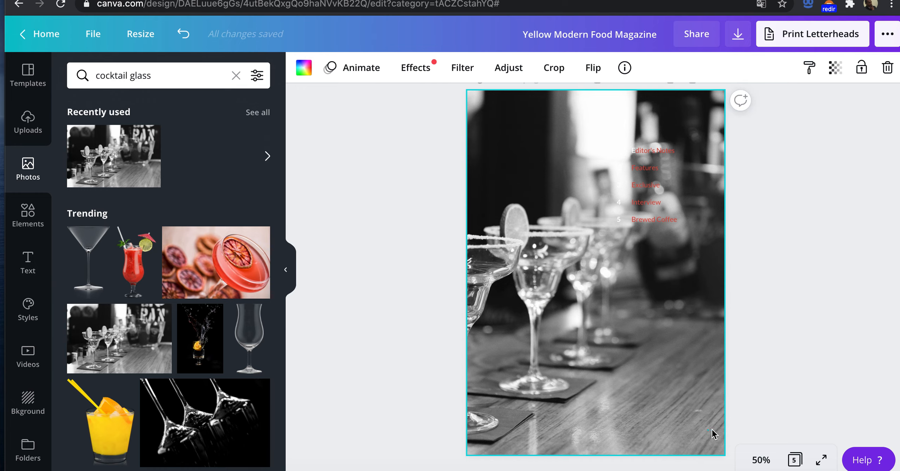
Step: Delete the black-and-white margarita glasses photo from page 2's background
{"action": "left_click", "coordinate": [767, 429]}
{"action": "left_click", "coordinate": [674, 389]}
{"action": "left_click", "coordinate": [627, 381]}
{"action": "left_click", "coordinate": [626, 379]}
{"action": "key", "text": "Delete"}
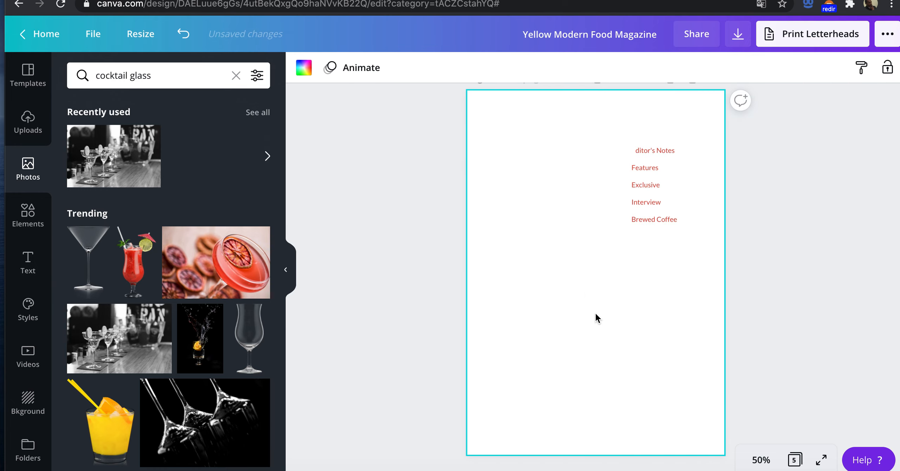
Step: Try the margarita glasses photo as page 2's full background again, shrink it slightly within its crop, and delete it
{"action": "left_click_drag", "start_coordinate": [123, 165], "coordinate": [473, 298]}
{"action": "left_click_drag", "start_coordinate": [522, 197], "coordinate": [588, 367]}
{"action": "left_click", "coordinate": [703, 117]}
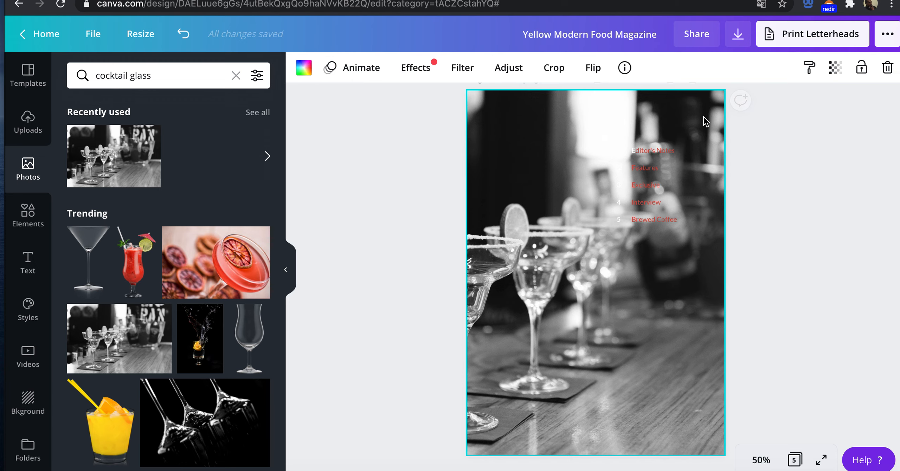
{"action": "double_click", "coordinate": [701, 107]}
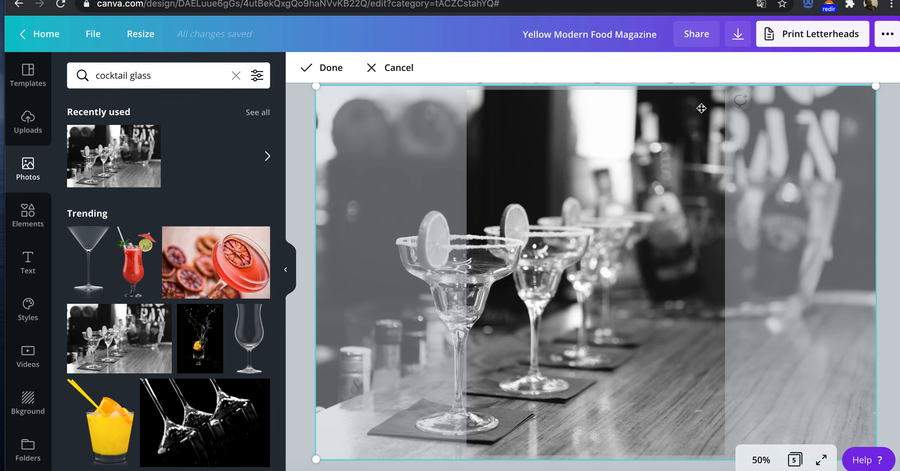
{"action": "left_click_drag", "start_coordinate": [873, 85], "coordinate": [660, 165]}
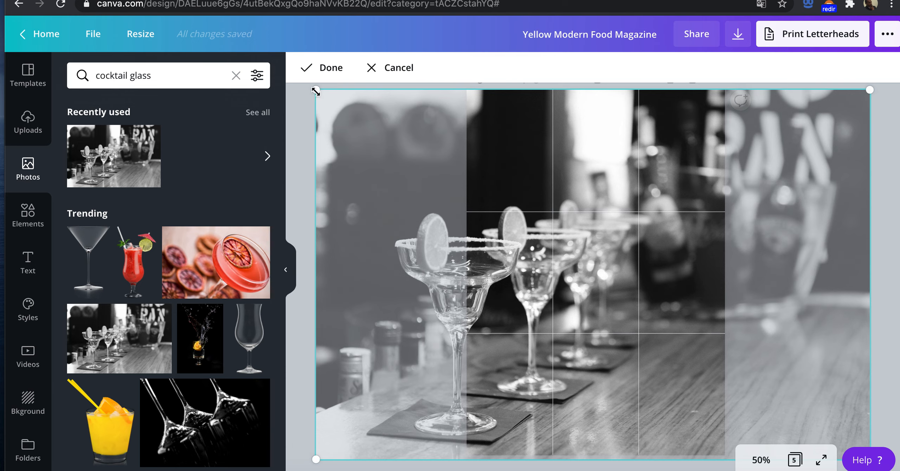
{"action": "double_click", "coordinate": [522, 191]}
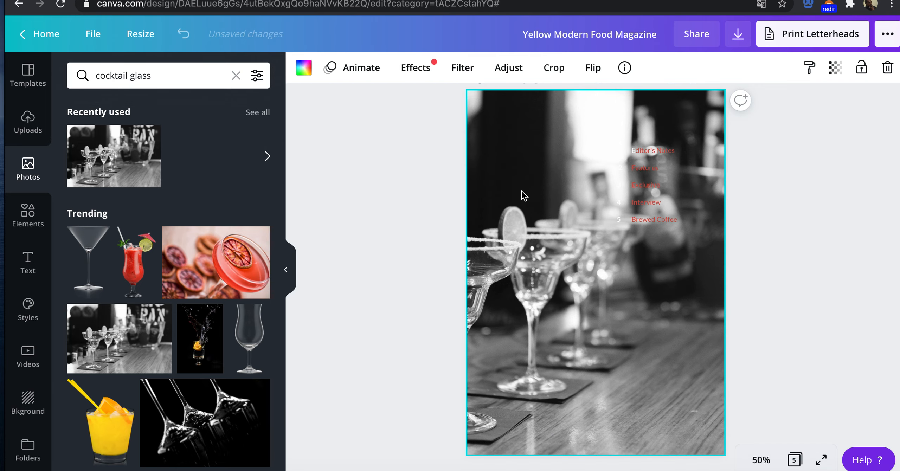
{"action": "left_click_drag", "start_coordinate": [524, 184], "coordinate": [635, 264]}
{"action": "right_click", "coordinate": [635, 264]}
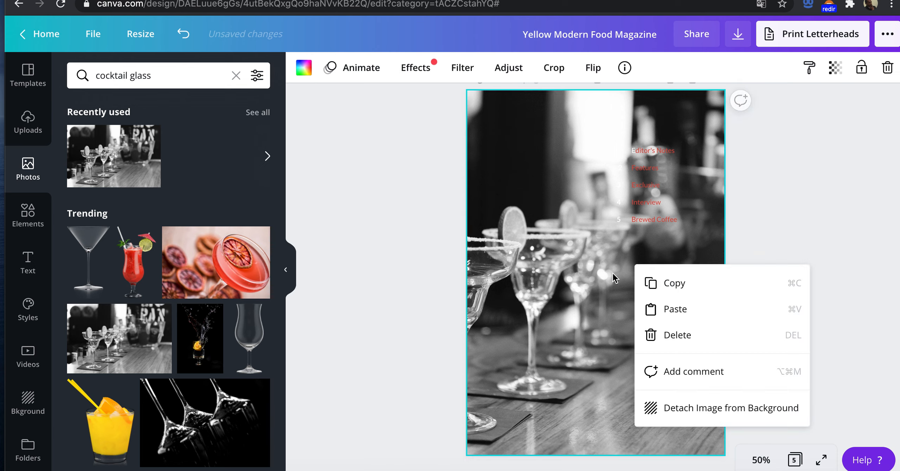
{"action": "left_click", "coordinate": [598, 305]}
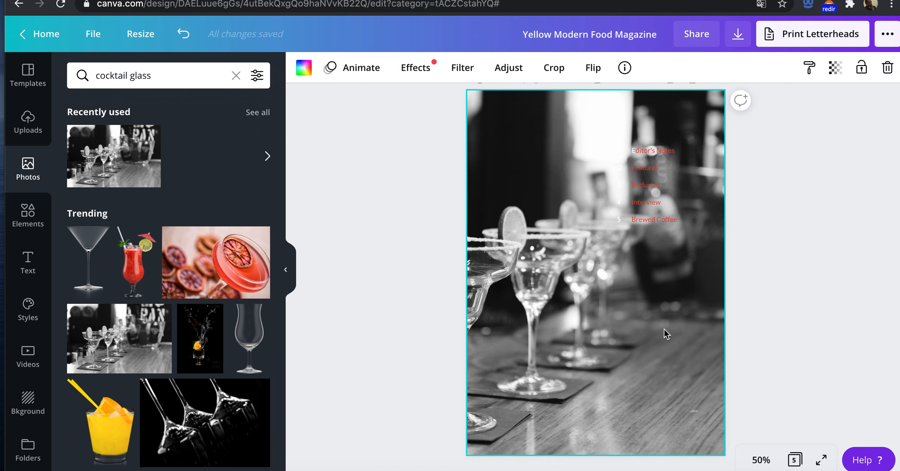
{"action": "key", "text": "Delete"}
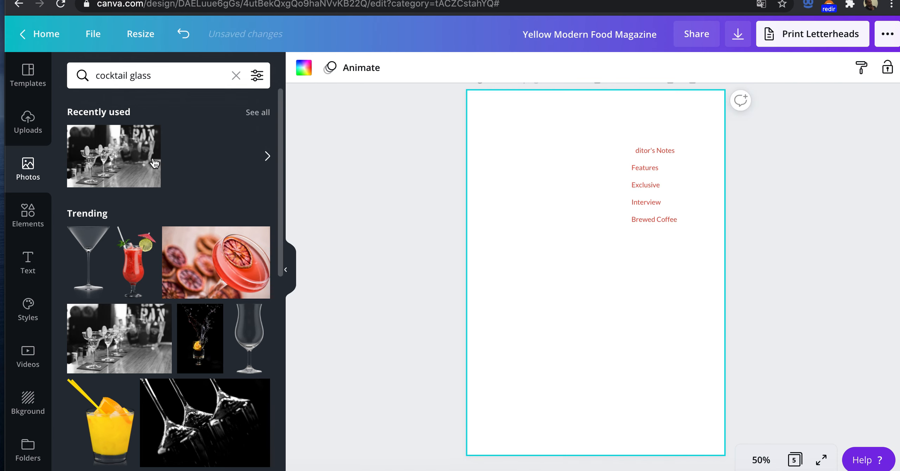
Step: Place the margarita glasses photo on page 2 and resize it into a full-height strip from the left page edge to just before the contents list
{"action": "left_click_drag", "start_coordinate": [119, 158], "coordinate": [382, 268]}
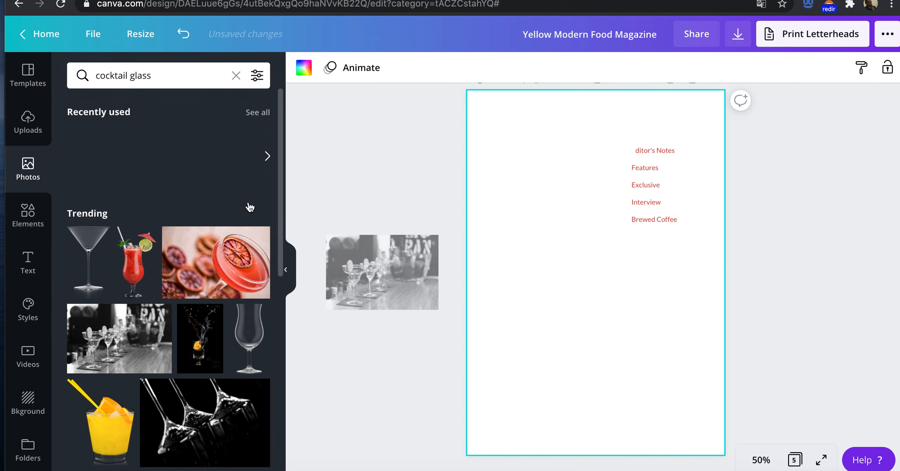
{"action": "left_click_drag", "start_coordinate": [118, 149], "coordinate": [545, 298]}
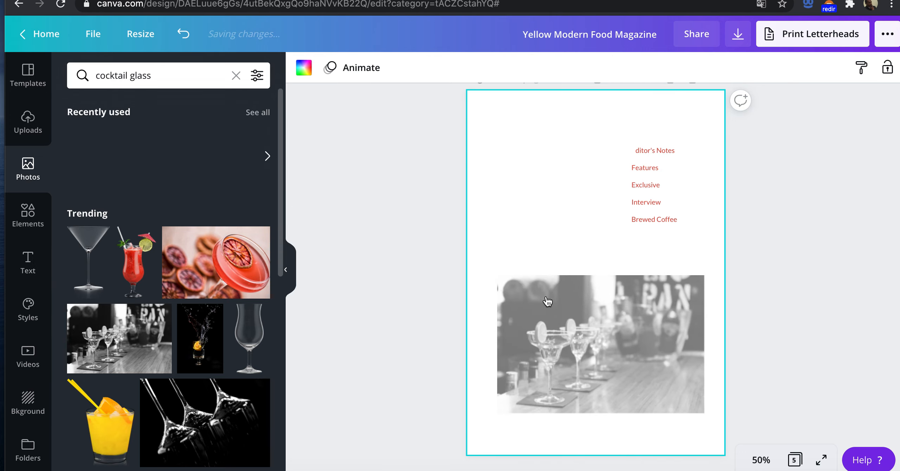
{"action": "left_click_drag", "start_coordinate": [593, 178], "coordinate": [573, 108]}
{"action": "left_click_drag", "start_coordinate": [703, 262], "coordinate": [617, 258]}
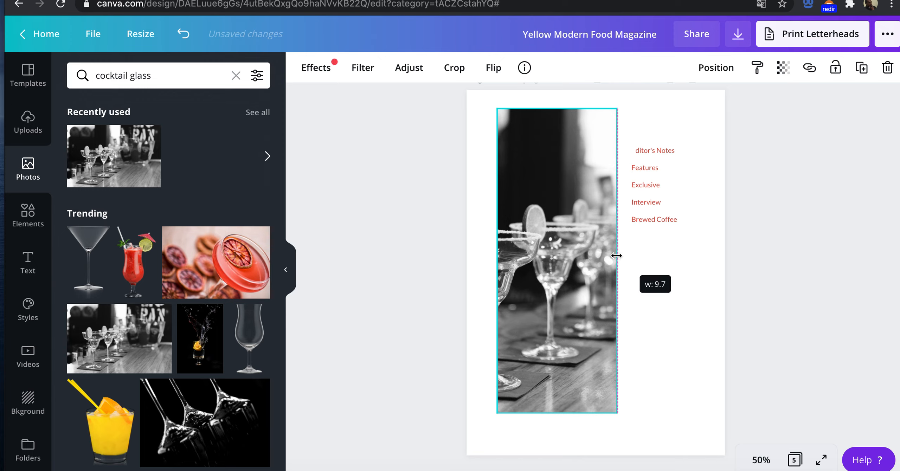
{"action": "left_click_drag", "start_coordinate": [497, 263], "coordinate": [467, 262]}
{"action": "left_click_drag", "start_coordinate": [537, 112], "coordinate": [536, 89]}
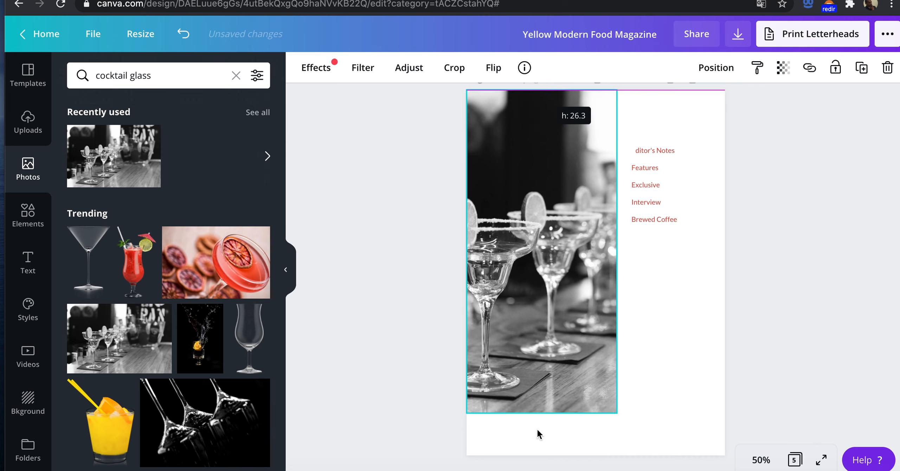
{"action": "left_click_drag", "start_coordinate": [541, 417], "coordinate": [543, 456]}
{"action": "left_click", "coordinate": [649, 302]}
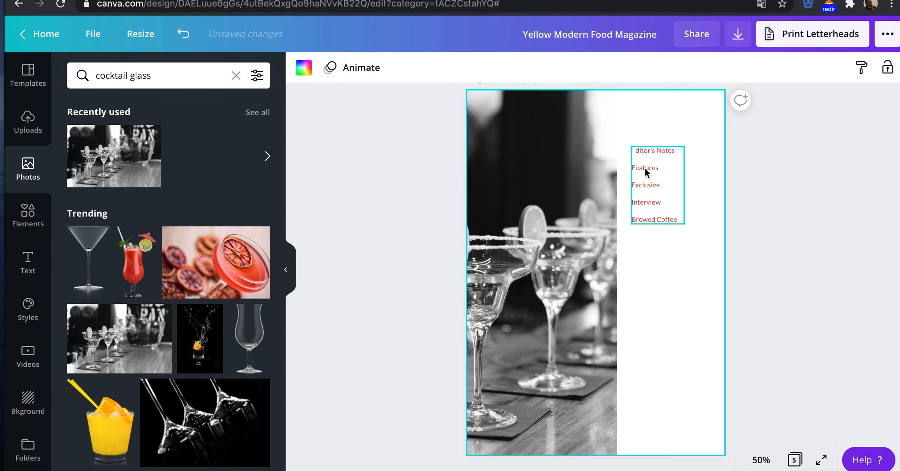
Step: Move the contents titles and their number column right and slightly down within the white area beside the photo
{"action": "left_click_drag", "start_coordinate": [657, 162], "coordinate": [688, 178]}
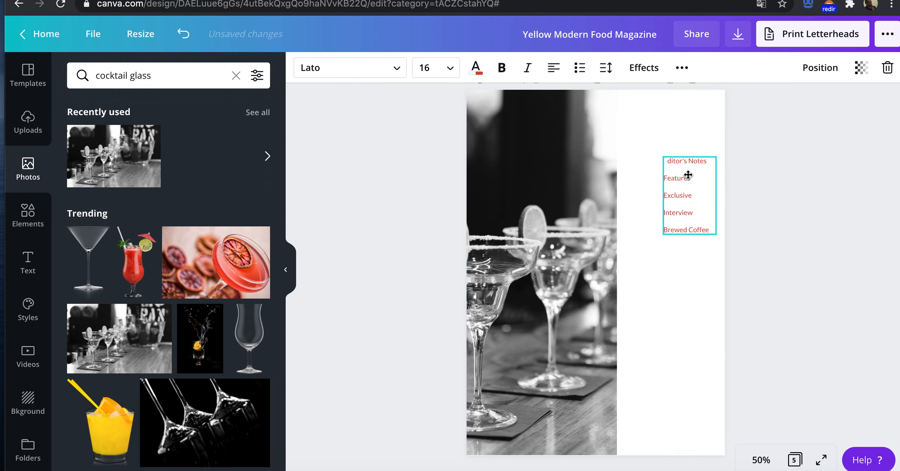
{"action": "left_click", "coordinate": [594, 138]}
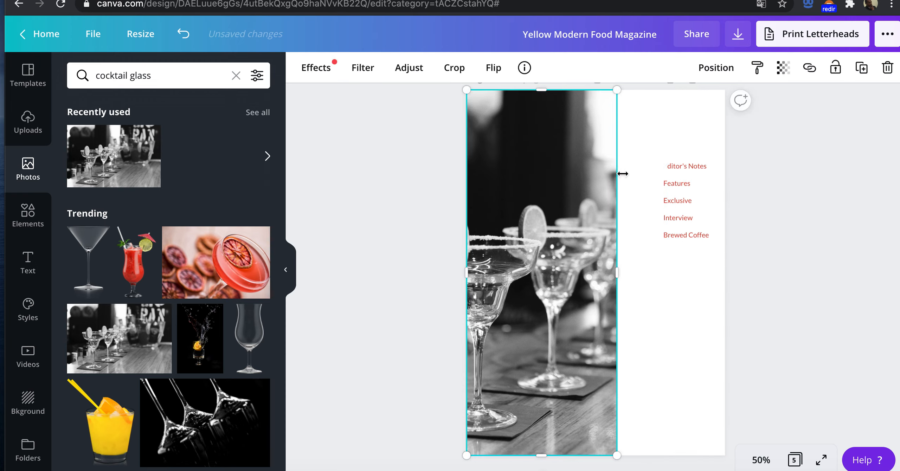
{"action": "left_click", "coordinate": [641, 179]}
{"action": "left_click_drag", "start_coordinate": [623, 186], "coordinate": [652, 207]}
Step: Recolour page 2's contents numbers and titles with the near-black photo colour and set their font size to 24
{"action": "left_click", "coordinate": [681, 166]}
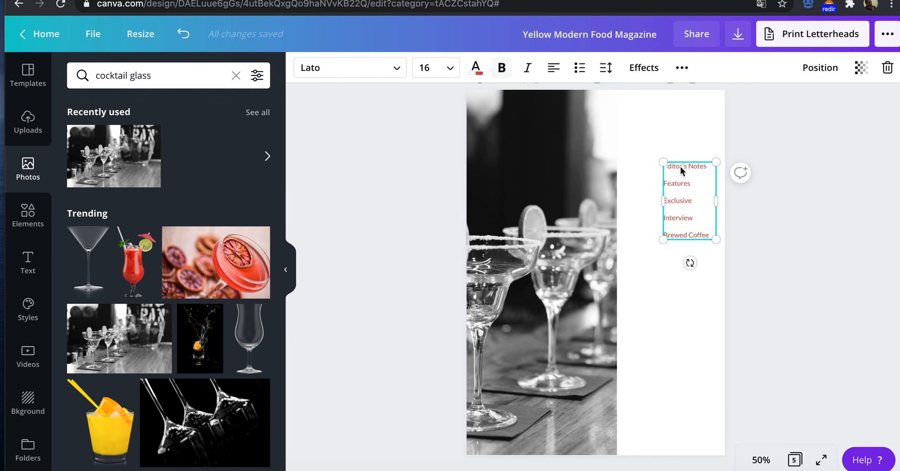
{"action": "left_click", "coordinate": [636, 149]}
{"action": "left_click_drag", "start_coordinate": [639, 135], "coordinate": [690, 253]}
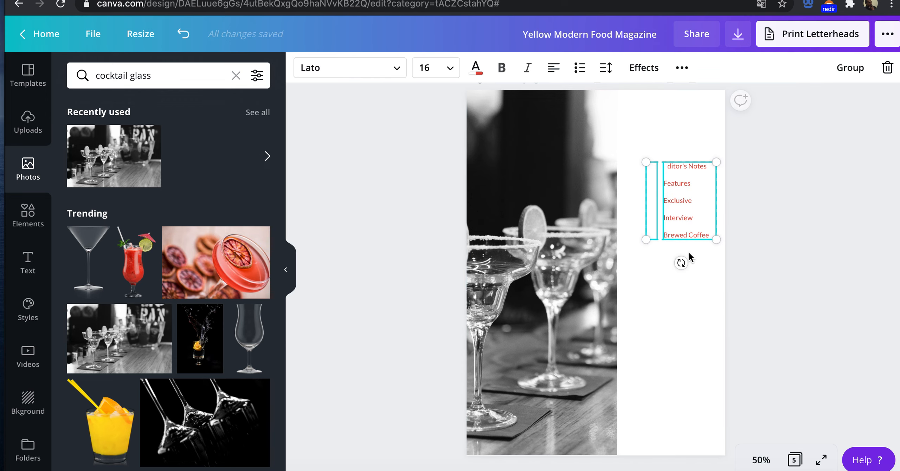
{"action": "left_click", "coordinate": [475, 69]}
{"action": "left_click", "coordinate": [153, 202]}
{"action": "left_click", "coordinate": [149, 267]}
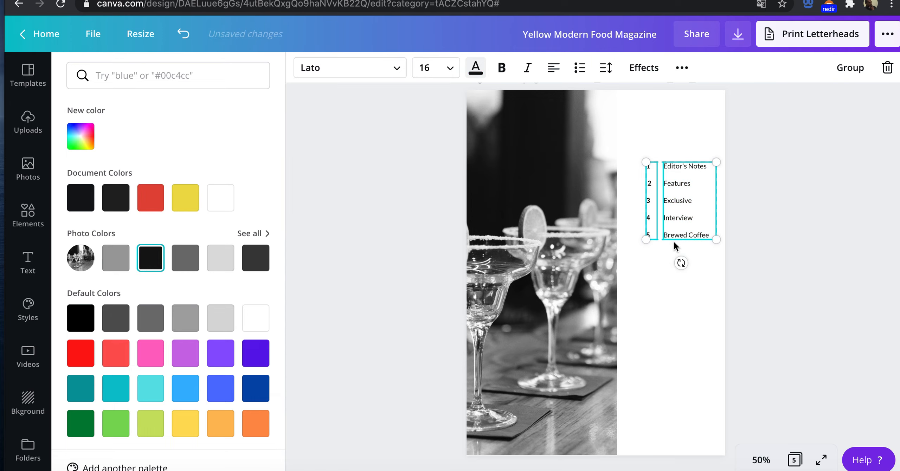
{"action": "left_click", "coordinate": [426, 68]}
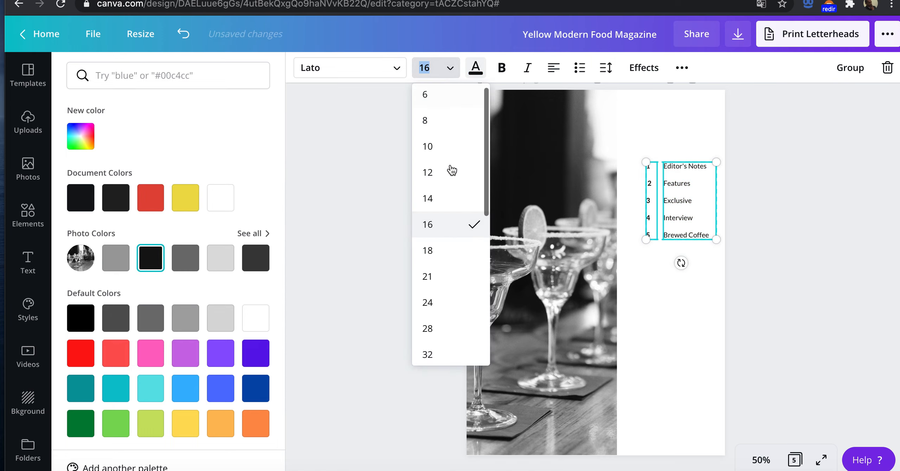
{"action": "left_click", "coordinate": [444, 301]}
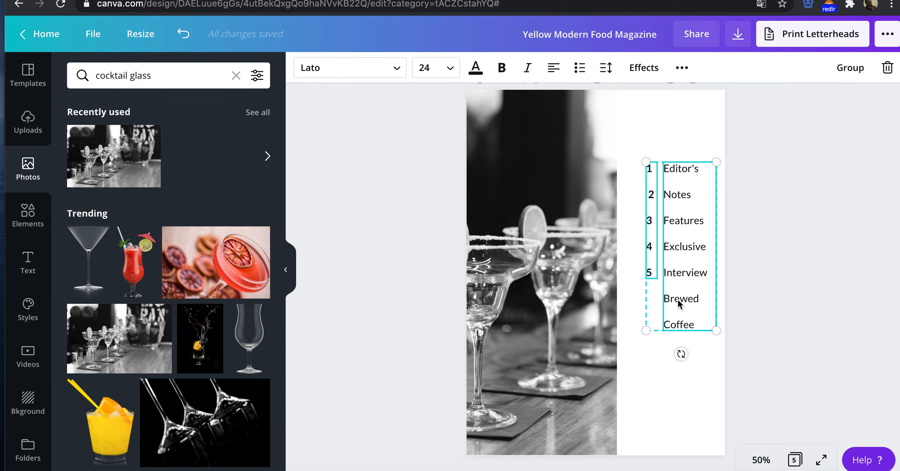
{"action": "left_click", "coordinate": [690, 408]}
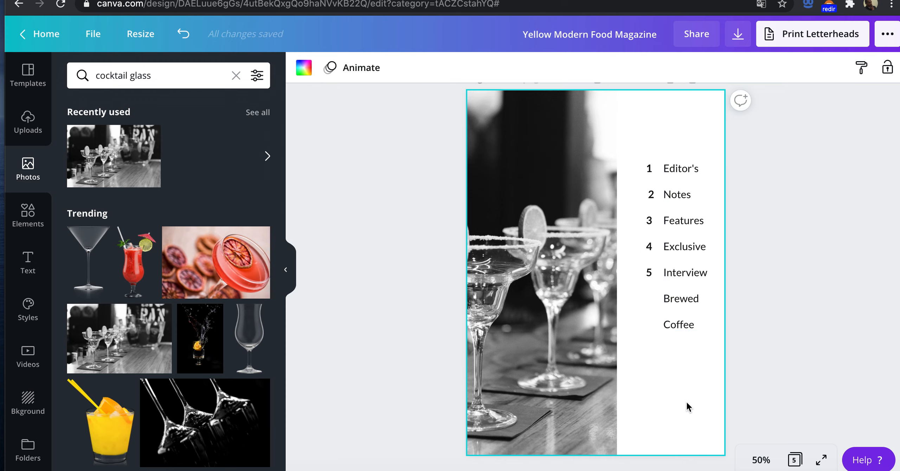
Step: Remove the "Brewed Coffee" entry from the end of the contents titles
{"action": "left_click", "coordinate": [695, 325]}
{"action": "left_click_drag", "start_coordinate": [694, 324], "coordinate": [667, 297]}
{"action": "key", "text": "BackSpace"}
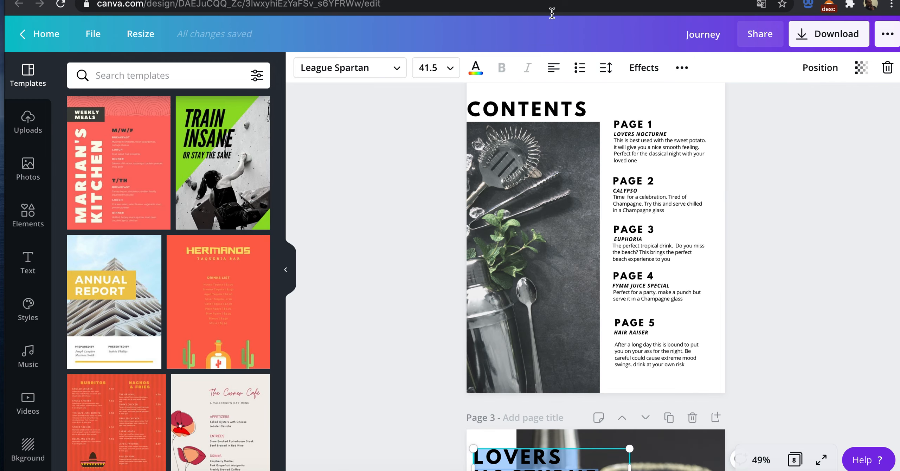
Step: Copy the page 1 drink name from the Journey design's contents and replace "Editor's" with "lovers nocturne" in page 2's titles
{"action": "left_click", "coordinate": [633, 139]}
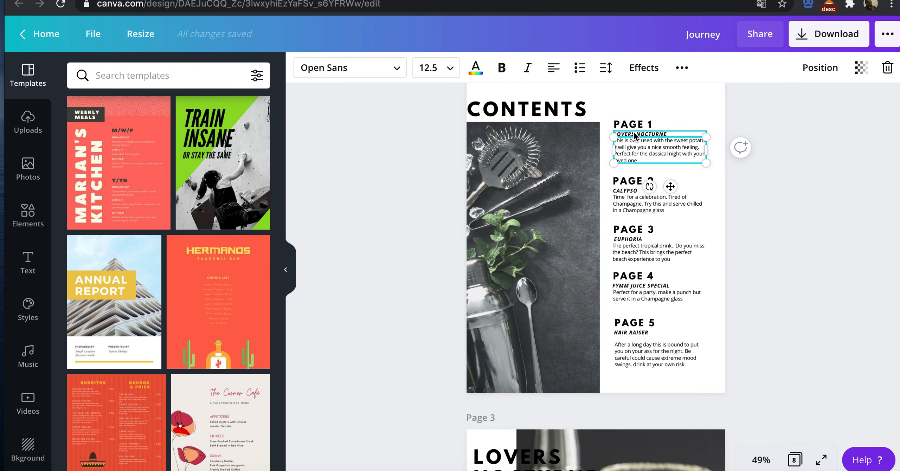
{"action": "left_click", "coordinate": [634, 135]}
{"action": "left_click", "coordinate": [634, 133]}
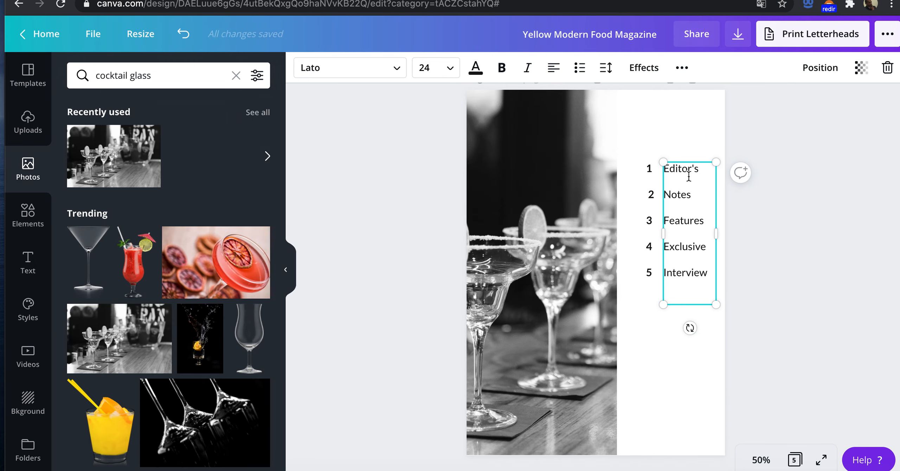
{"action": "left_click_drag", "start_coordinate": [698, 170], "coordinate": [693, 194]}
{"action": "left_click", "coordinate": [697, 193]}
{"action": "double_click", "coordinate": [687, 171]}
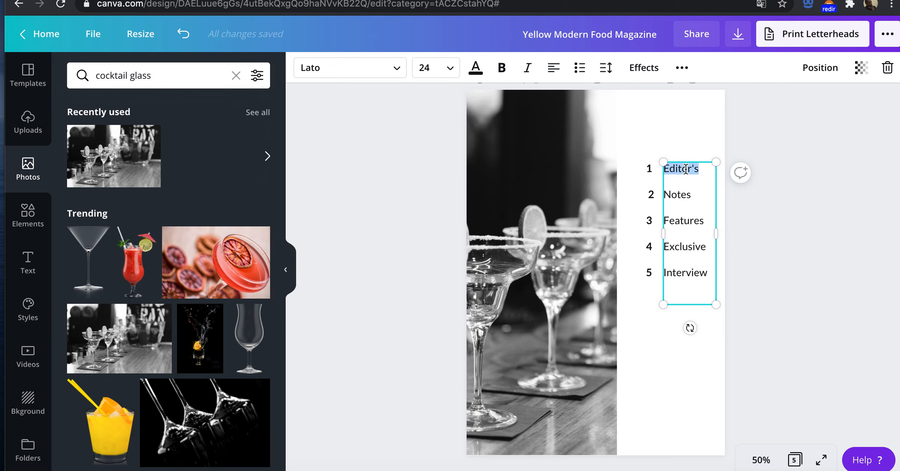
{"action": "type", "text": "lovers nocturne"}
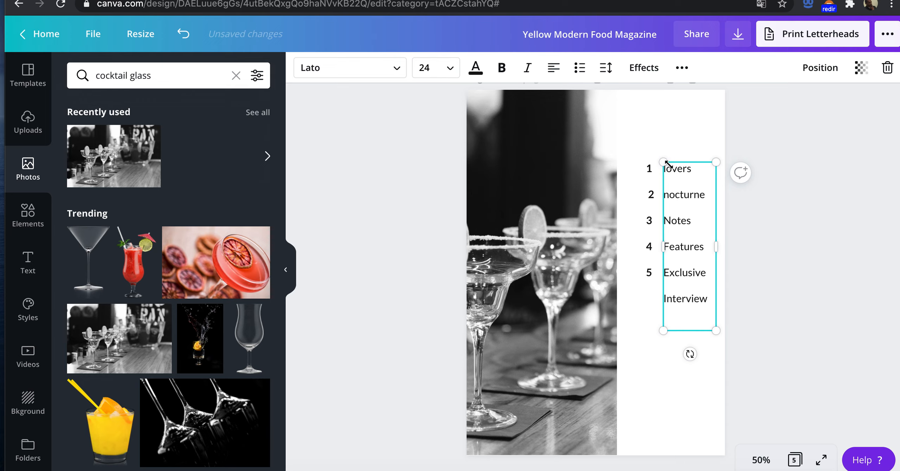
Step: Move the number column left against the photo and widen the titles box in both directions so "lovers nocturne" fits on one line
{"action": "left_click_drag", "start_coordinate": [718, 249], "coordinate": [726, 249]}
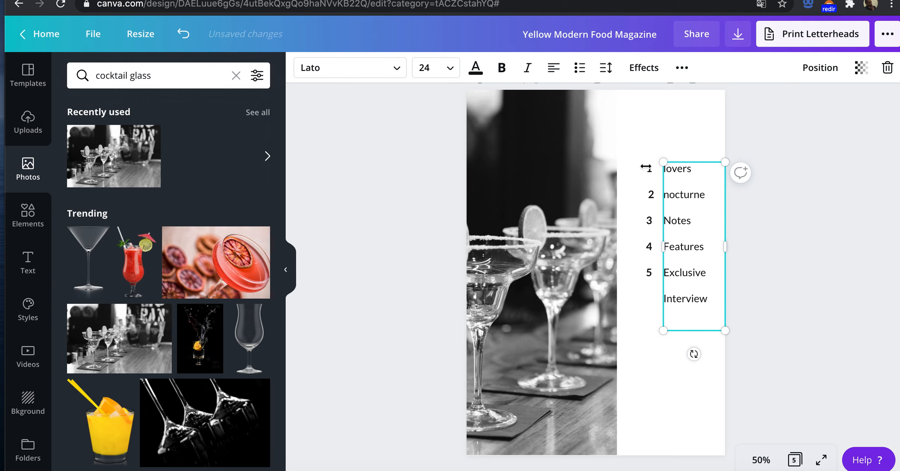
{"action": "left_click", "coordinate": [649, 182]}
{"action": "left_click", "coordinate": [650, 168]}
{"action": "left_click_drag", "start_coordinate": [649, 210], "coordinate": [624, 210]}
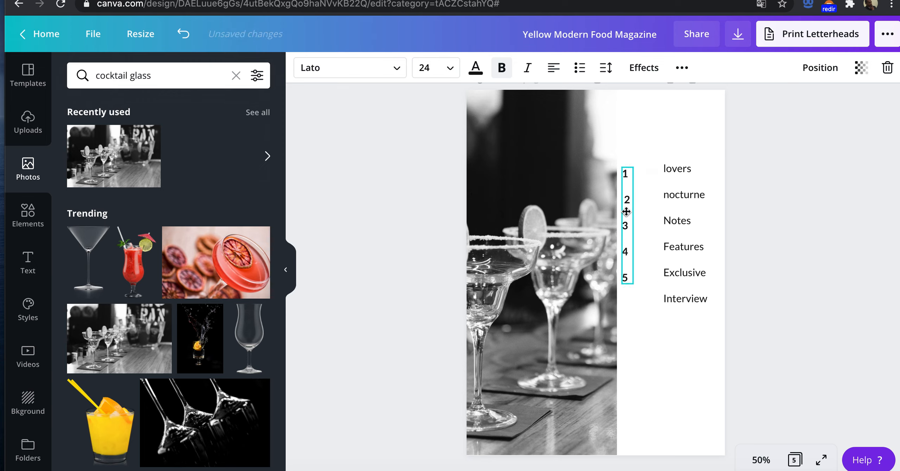
{"action": "left_click", "coordinate": [681, 195]}
{"action": "left_click_drag", "start_coordinate": [661, 249], "coordinate": [635, 249]}
{"action": "left_click", "coordinate": [577, 142]}
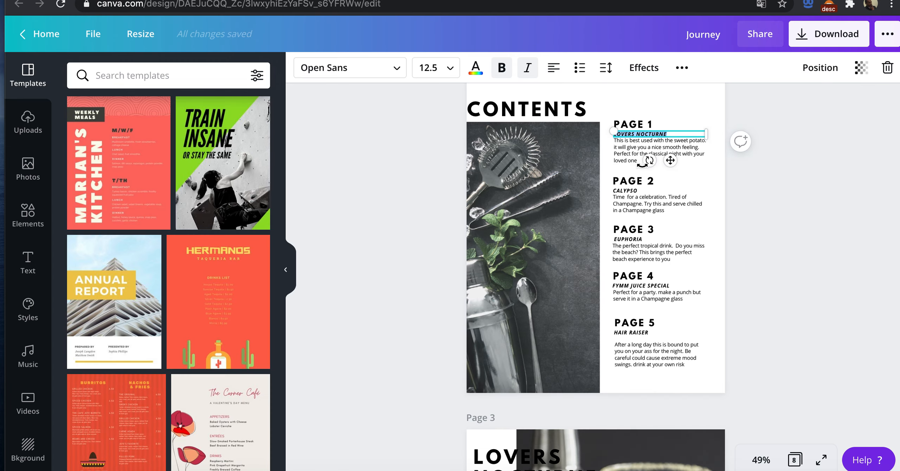
Step: Check the page 2 drink name in the Journey design and replace the second contents title, "Notes", with "Calypso"
{"action": "left_click", "coordinate": [628, 192]}
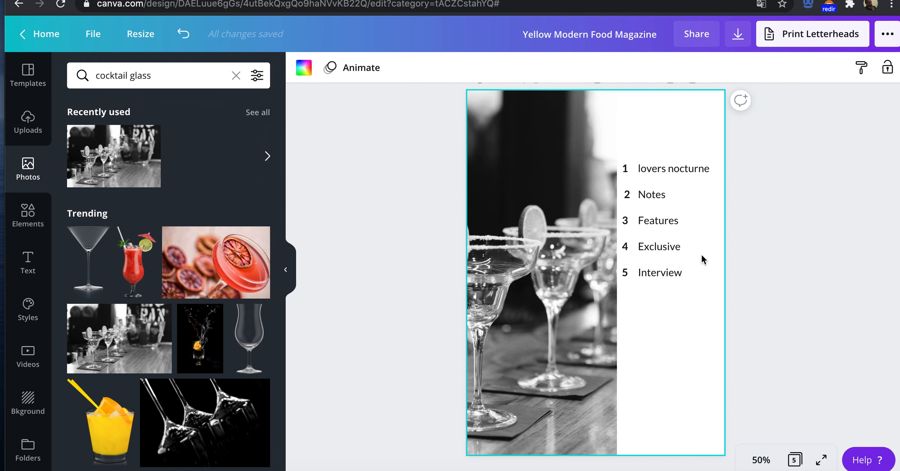
{"action": "left_click", "coordinate": [660, 253]}
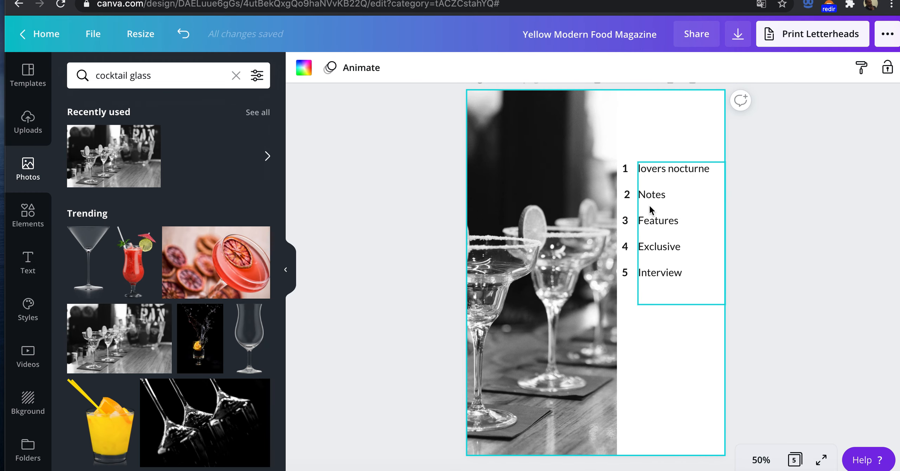
{"action": "double_click", "coordinate": [654, 196]}
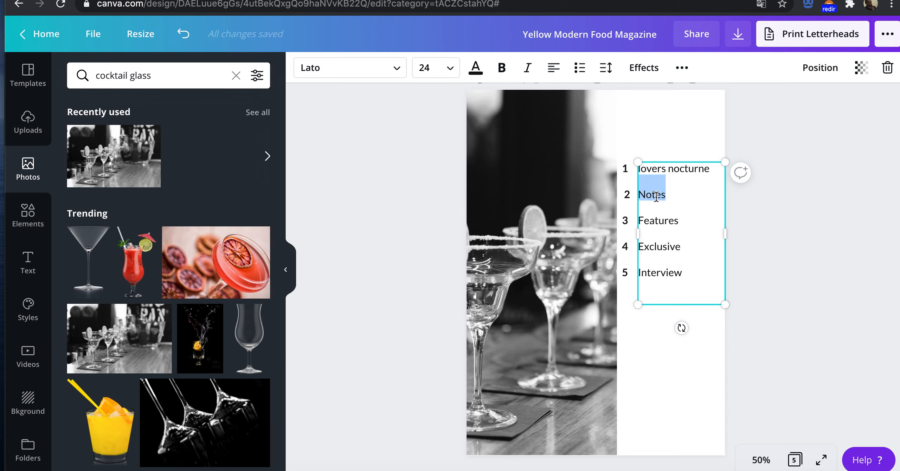
{"action": "left_click", "coordinate": [656, 196]}
{"action": "double_click", "coordinate": [652, 196]}
{"action": "type", "text": "Calypso"}
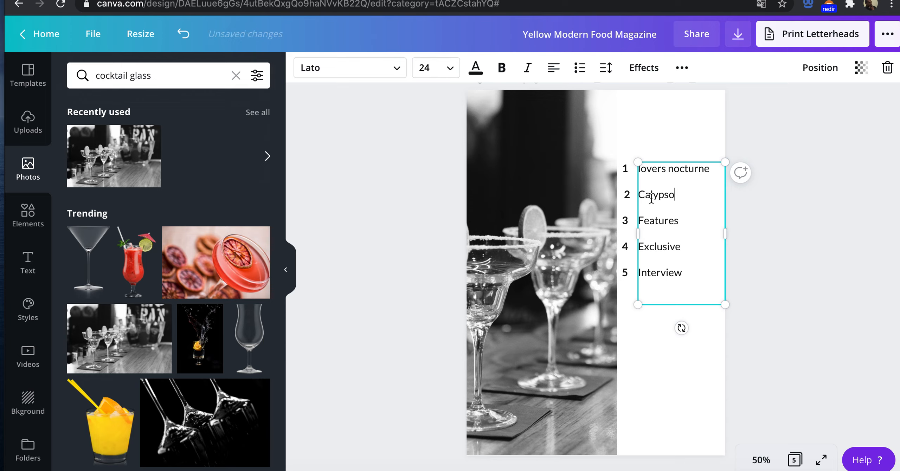
Step: Copy the page 3 drink name from the Journey design and replace the fourth contents title, "Exclusive", with "EUPHORIA"
{"action": "double_click", "coordinate": [657, 220]}
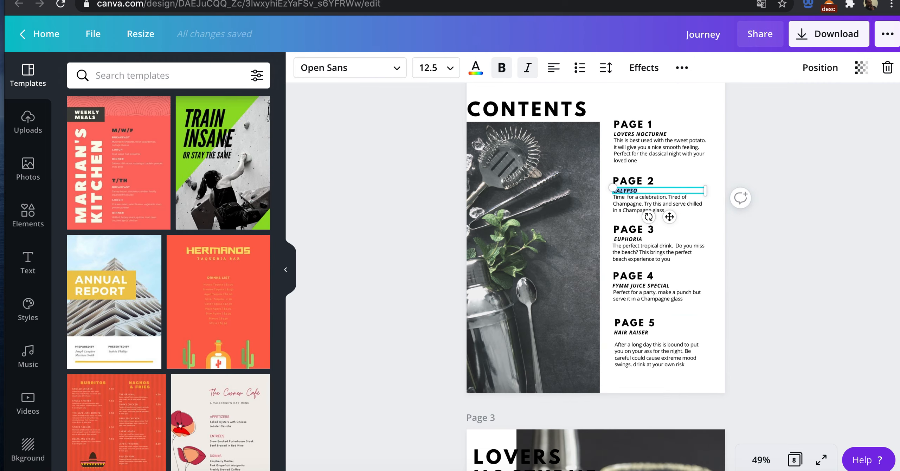
{"action": "left_click", "coordinate": [631, 239]}
{"action": "double_click", "coordinate": [631, 240]}
{"action": "key", "text": "super+c"}
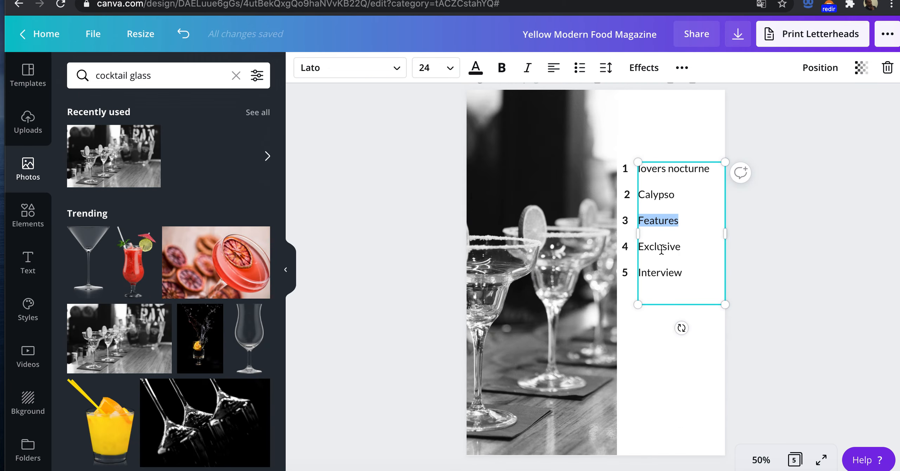
{"action": "double_click", "coordinate": [661, 248]}
{"action": "key", "text": "super+v"}
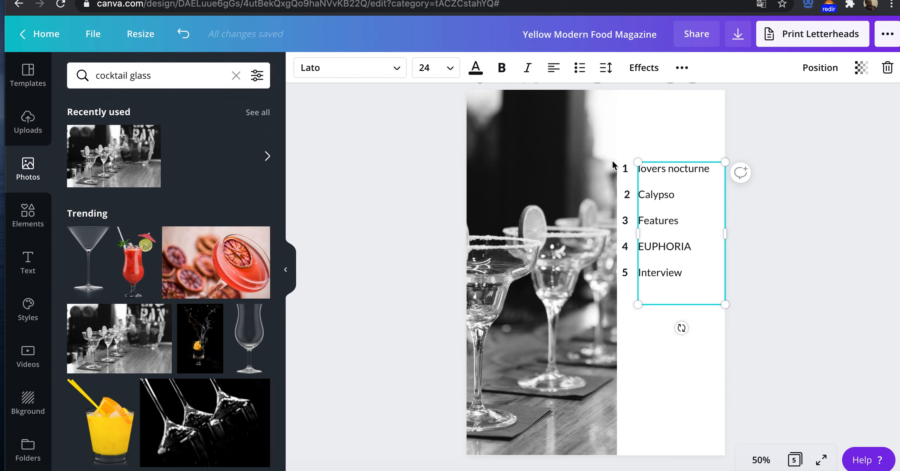
Step: Insert blank lines below "lovers nocturne" in page 2's contents titles and try to place a new heading there
{"action": "key", "text": "BackSpace"}
{"action": "key", "text": "Return"}
{"action": "key", "text": "Return"}
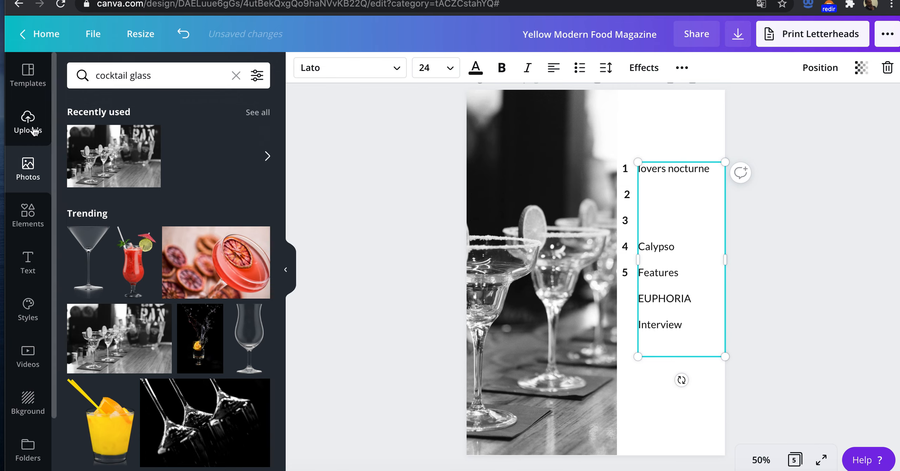
{"action": "left_click", "coordinate": [28, 262]}
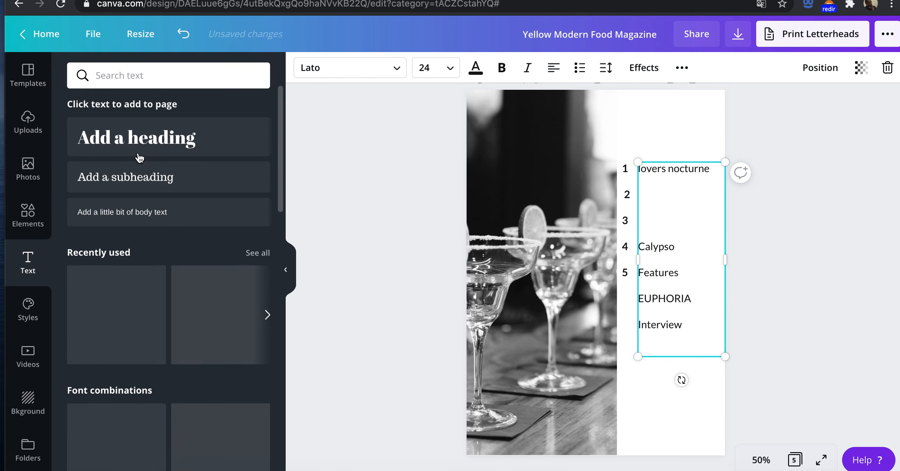
{"action": "left_click_drag", "start_coordinate": [129, 137], "coordinate": [670, 215]}
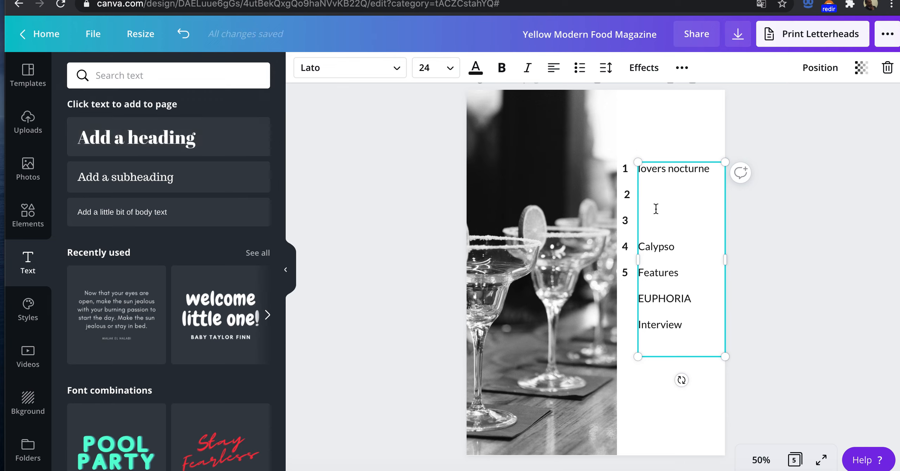
Step: Clear page 2's contents beside the photo by deleting the number column and all the titles, including "lovers nocturne"
{"action": "left_click_drag", "start_coordinate": [684, 326], "coordinate": [639, 221]}
{"action": "key", "text": "BackSpace"}
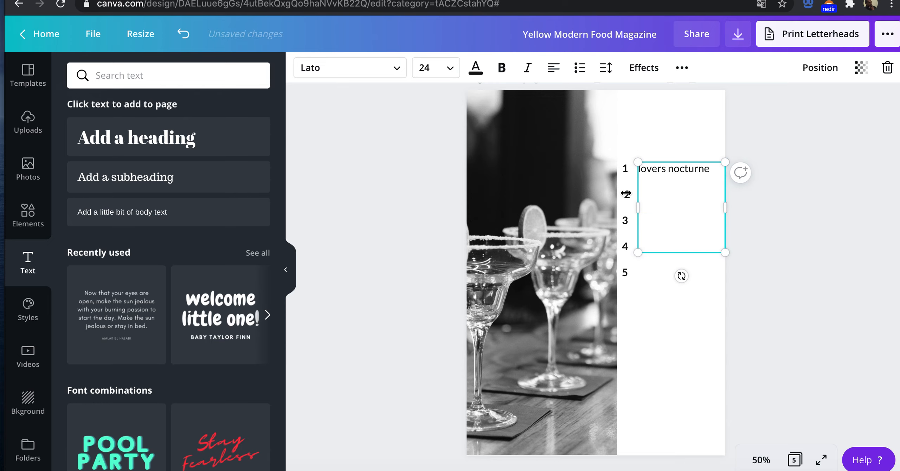
{"action": "left_click_drag", "start_coordinate": [627, 222], "coordinate": [657, 251]}
{"action": "left_click", "coordinate": [653, 239]}
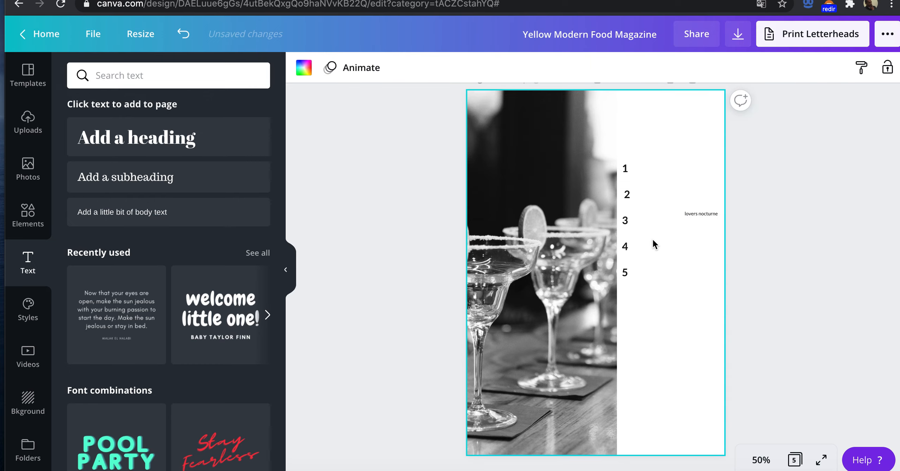
{"action": "left_click", "coordinate": [710, 218]}
{"action": "left_click_drag", "start_coordinate": [715, 276], "coordinate": [681, 184]}
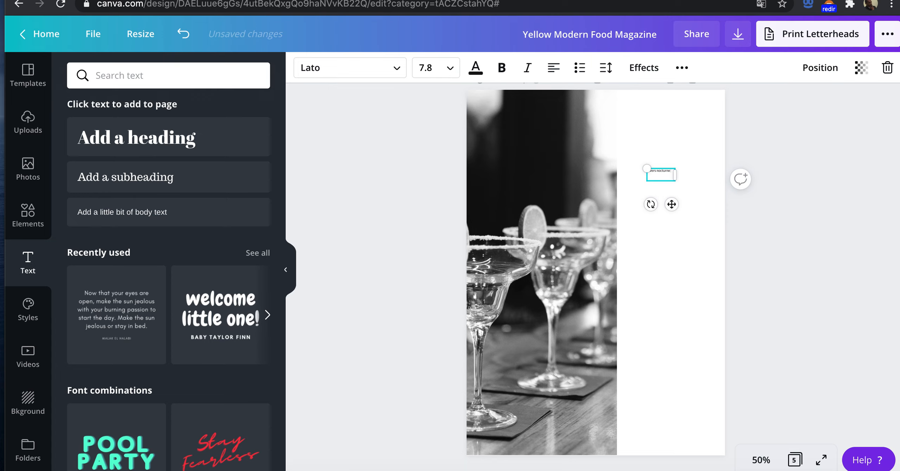
{"action": "left_click", "coordinate": [678, 249]}
{"action": "left_click_drag", "start_coordinate": [677, 249], "coordinate": [656, 140]}
{"action": "key", "text": "Delete"}
Step: Add a heading with a subheading centred beneath it in the white area beside the photo, and duplicate the pair below
{"action": "left_click_drag", "start_coordinate": [139, 144], "coordinate": [688, 192]}
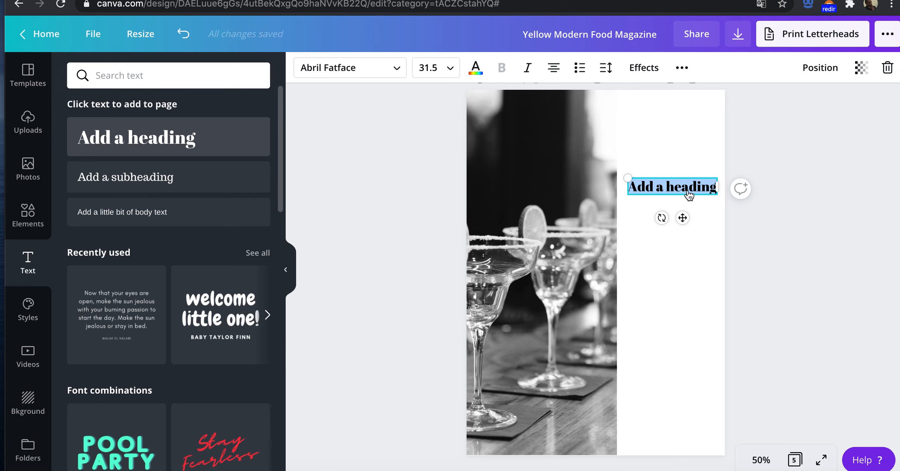
{"action": "left_click_drag", "start_coordinate": [139, 188], "coordinate": [683, 204]}
{"action": "left_click", "coordinate": [684, 204]}
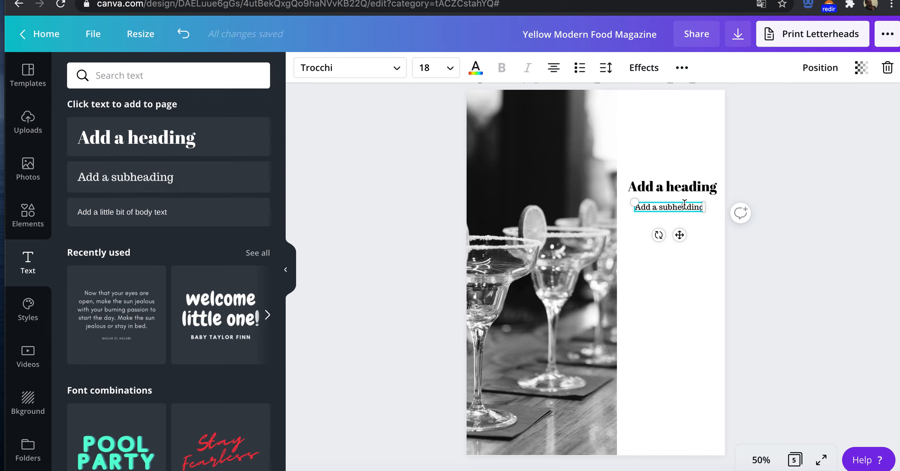
{"action": "left_click_drag", "start_coordinate": [674, 203], "coordinate": [678, 201]}
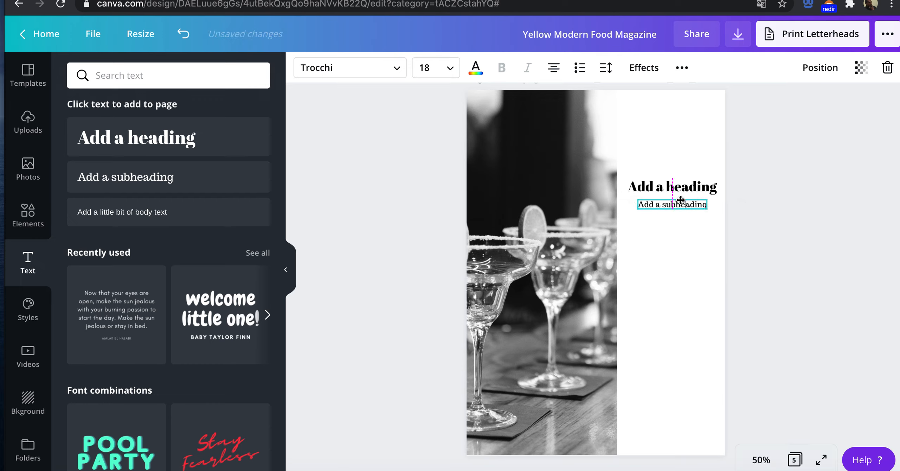
{"action": "left_click_drag", "start_coordinate": [642, 165], "coordinate": [682, 289]}
{"action": "key", "text": "ctrl+d"}
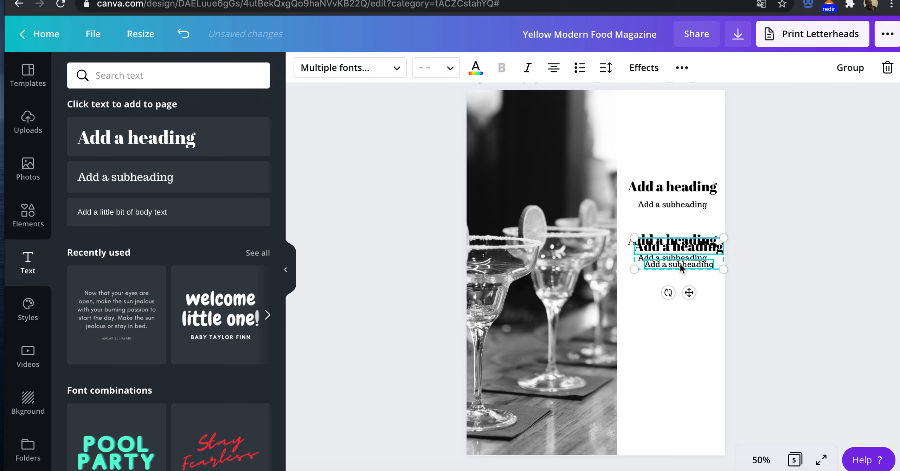
{"action": "key", "text": "ctrl+d"}
{"action": "key", "text": "ctrl+d"}
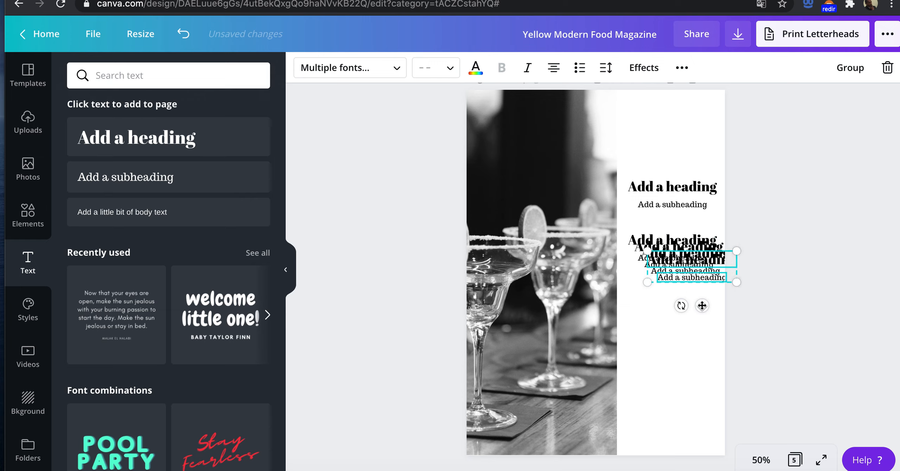
{"action": "left_click_drag", "start_coordinate": [697, 315], "coordinate": [679, 401]}
{"action": "left_click", "coordinate": [683, 260]}
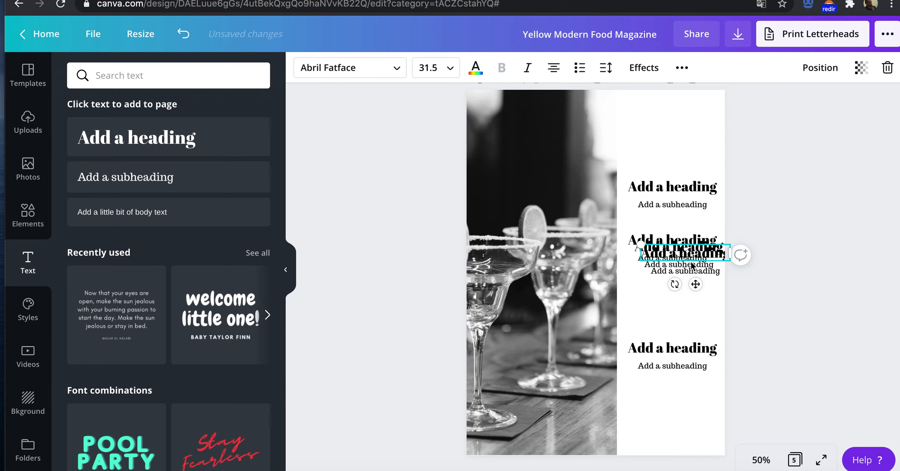
{"action": "mouse_move", "coordinate": [671, 172]}
{"action": "left_mouse_down"}
{"action": "mouse_move", "coordinate": [678, 231]}
{"action": "mouse_move", "coordinate": [684, 172]}
{"action": "left_mouse_up"}
{"action": "left_click_drag", "start_coordinate": [678, 248], "coordinate": [665, 198]}
{"action": "key", "text": "super+z"}
{"action": "key", "text": "super+z"}
{"action": "key", "text": "super+z"}
{"action": "key", "text": "super+z"}
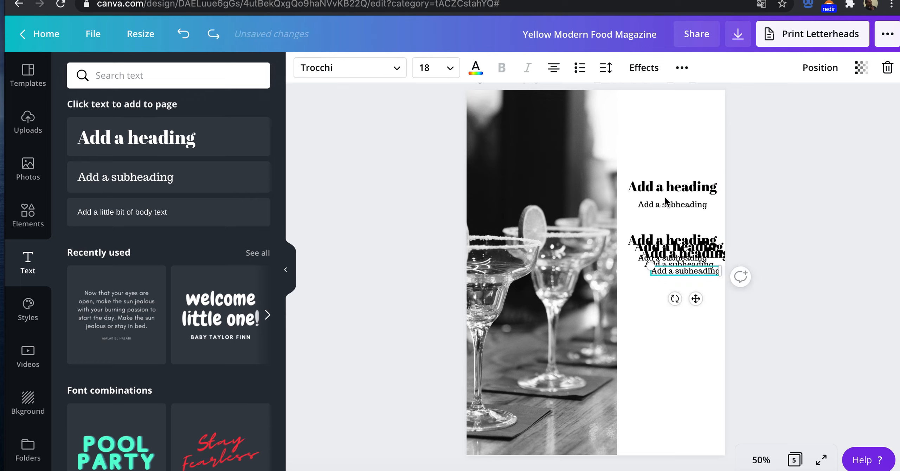
{"action": "key", "text": "super+z"}
{"action": "key", "text": "super+z"}
{"action": "key", "text": "super+z"}
Step: Duplicate the heading and subheading pair four more times, stacking three copies below the existing pairs and one above them
{"action": "left_click_drag", "start_coordinate": [654, 226], "coordinate": [674, 284]}
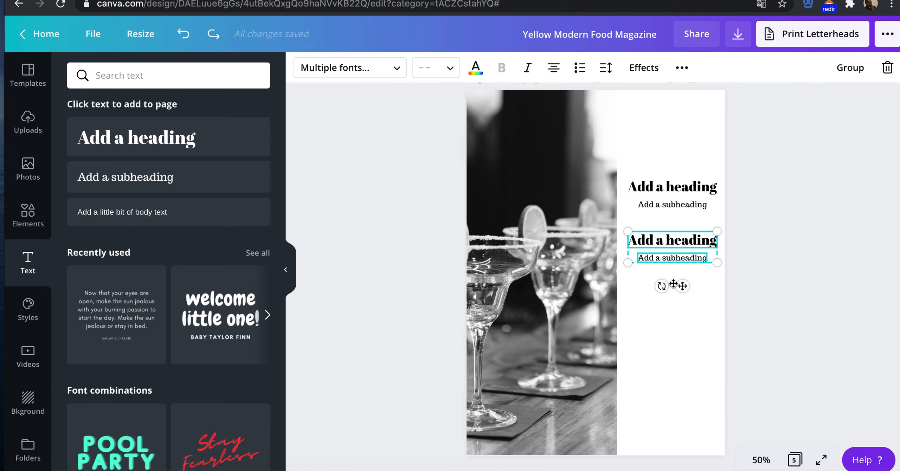
{"action": "key", "text": "super+d"}
{"action": "left_click_drag", "start_coordinate": [689, 294], "coordinate": [683, 424]}
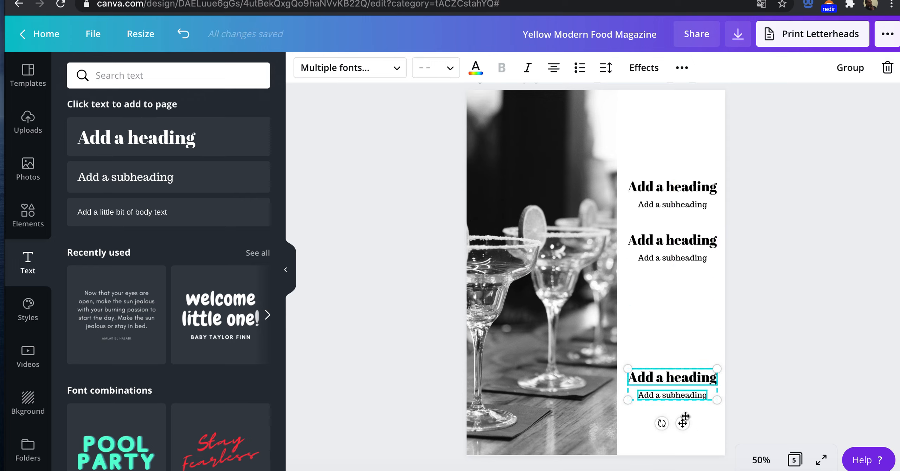
{"action": "key", "text": "super+v"}
{"action": "left_click_drag", "start_coordinate": [690, 293], "coordinate": [685, 381]}
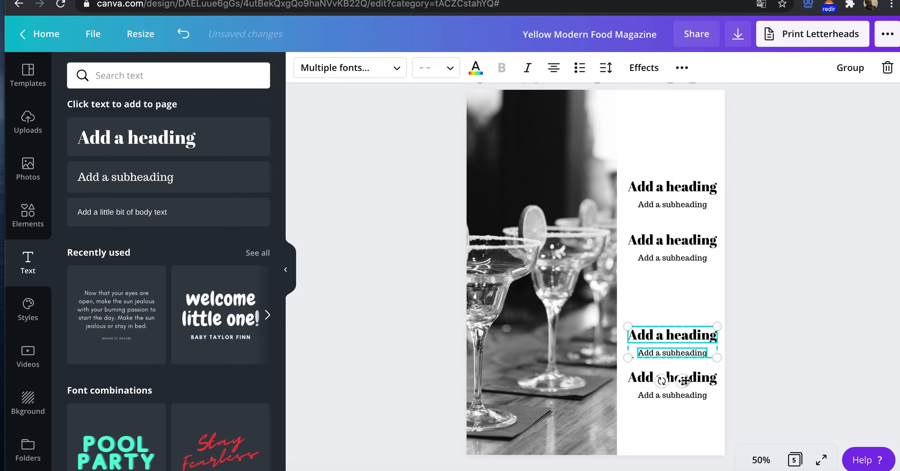
{"action": "key", "text": "super+v"}
{"action": "left_click_drag", "start_coordinate": [690, 296], "coordinate": [684, 187]}
{"action": "left_click", "coordinate": [705, 227]}
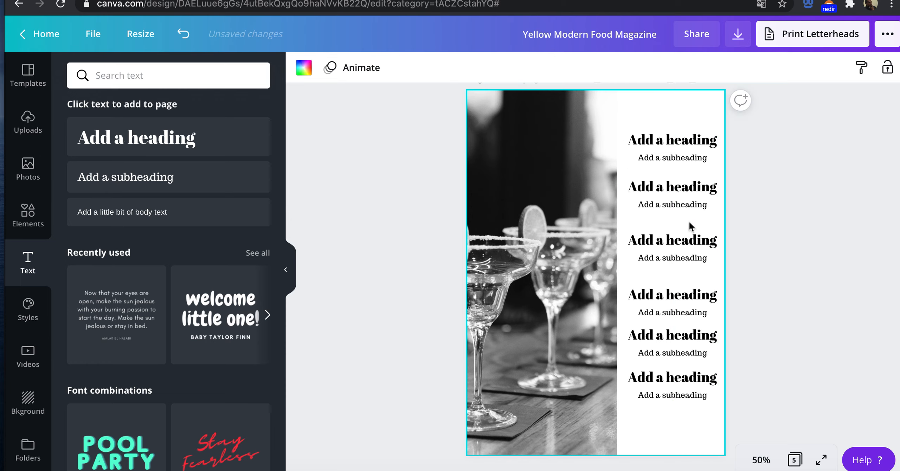
Step: Move the second and third heading and subheading pairs slightly down to even out the spacing between them
{"action": "left_click", "coordinate": [689, 187]}
{"action": "left_click_drag", "start_coordinate": [683, 232], "coordinate": [684, 241]}
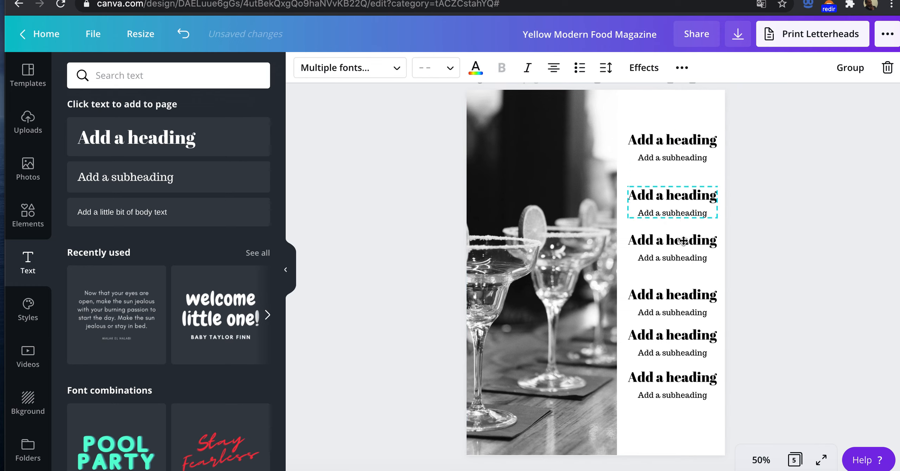
{"action": "left_click", "coordinate": [682, 237]}
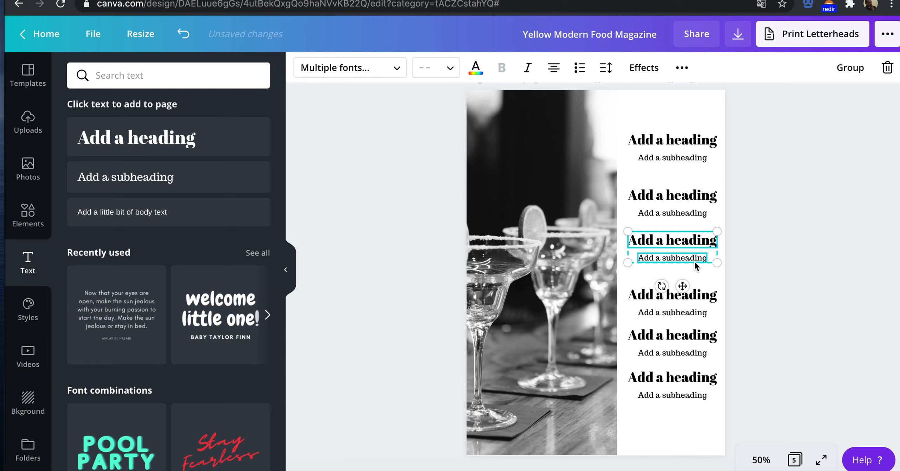
{"action": "left_click_drag", "start_coordinate": [682, 286], "coordinate": [685, 300]}
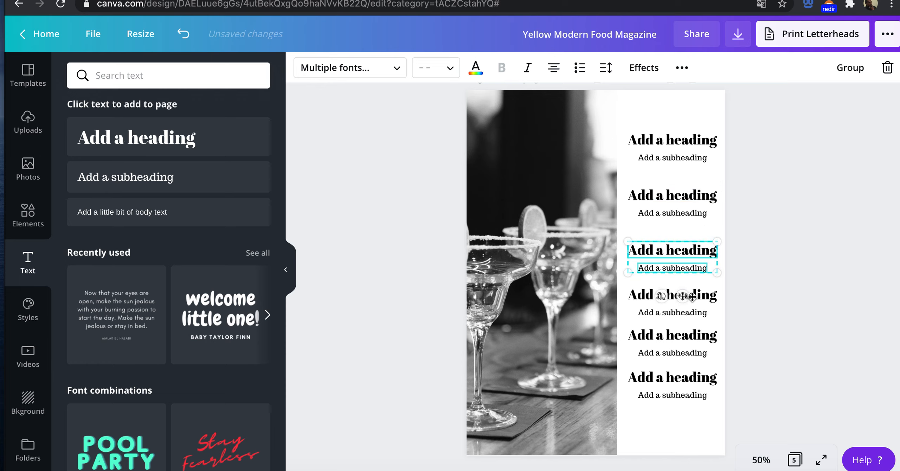
{"action": "left_click", "coordinate": [770, 292]}
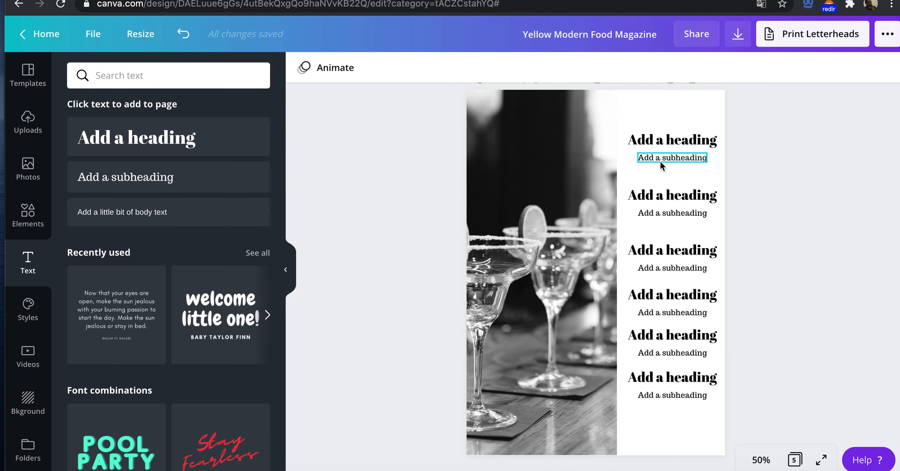
Step: Copy the "LOVERS NOCTURNE" title from the Journey design's page 3 and replace the magazine's "5 Easy Ways to Cook Your Eggs" title with it
{"action": "scroll", "coordinate": [668, 172], "scroll_direction": "down", "scroll_amount": 3}
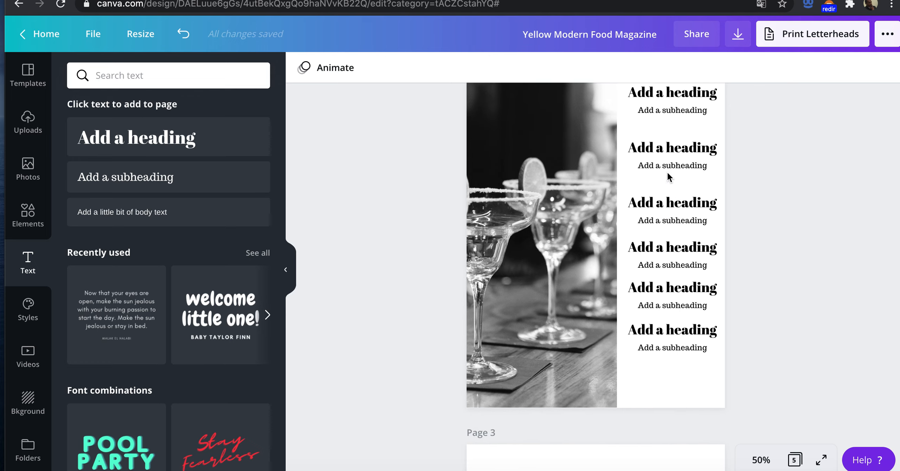
{"action": "scroll", "coordinate": [668, 172], "scroll_direction": "up", "scroll_amount": 4}
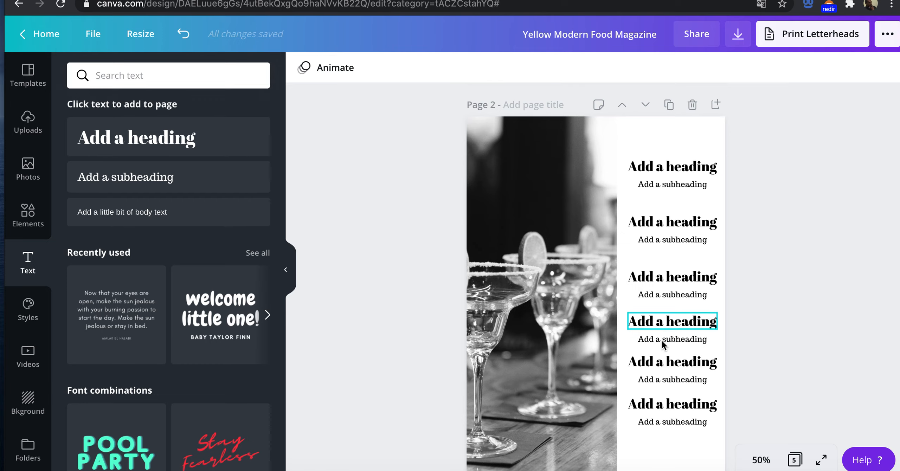
{"action": "scroll", "coordinate": [665, 404], "scroll_direction": "down", "scroll_amount": 15}
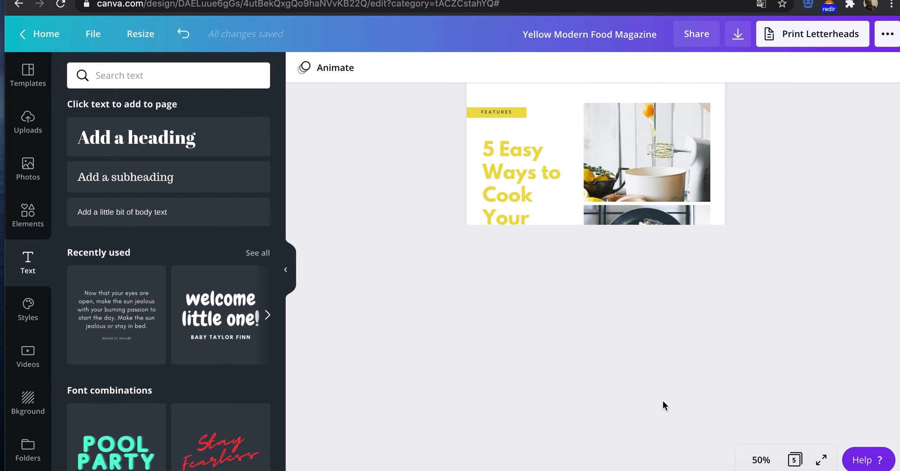
{"action": "scroll", "coordinate": [665, 401], "scroll_direction": "up", "scroll_amount": 1}
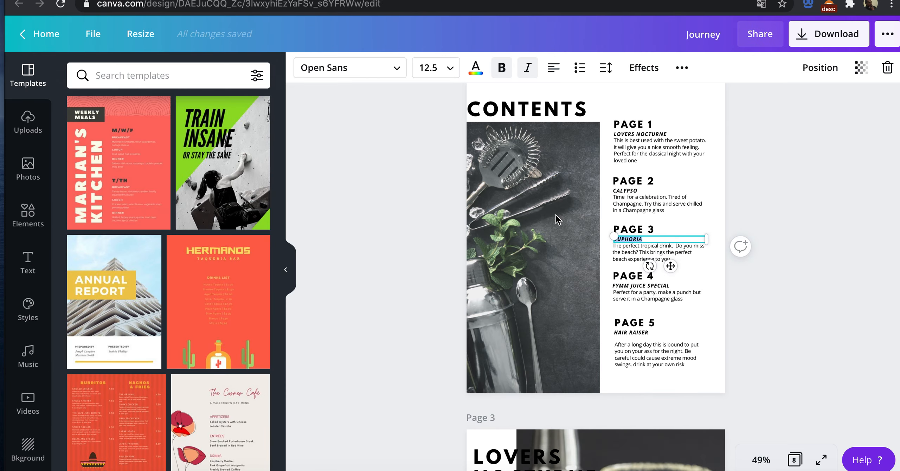
{"action": "scroll", "coordinate": [556, 271], "scroll_direction": "down", "scroll_amount": 8}
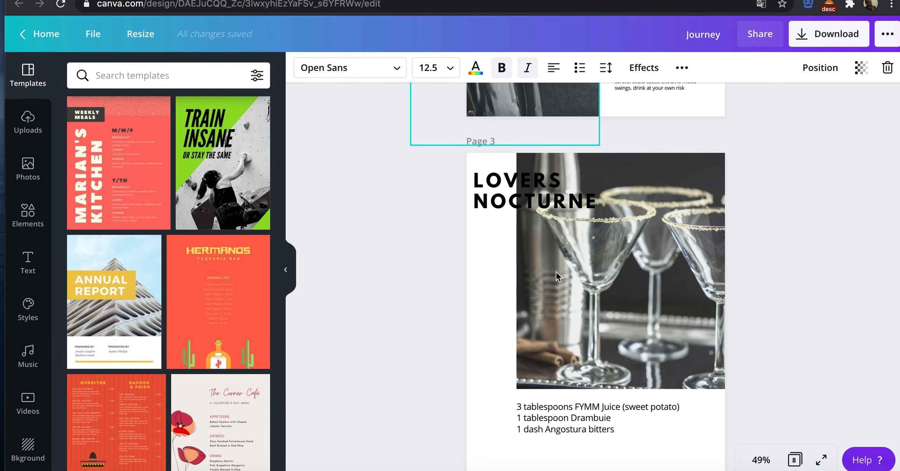
{"action": "scroll", "coordinate": [556, 271], "scroll_direction": "down", "scroll_amount": 2}
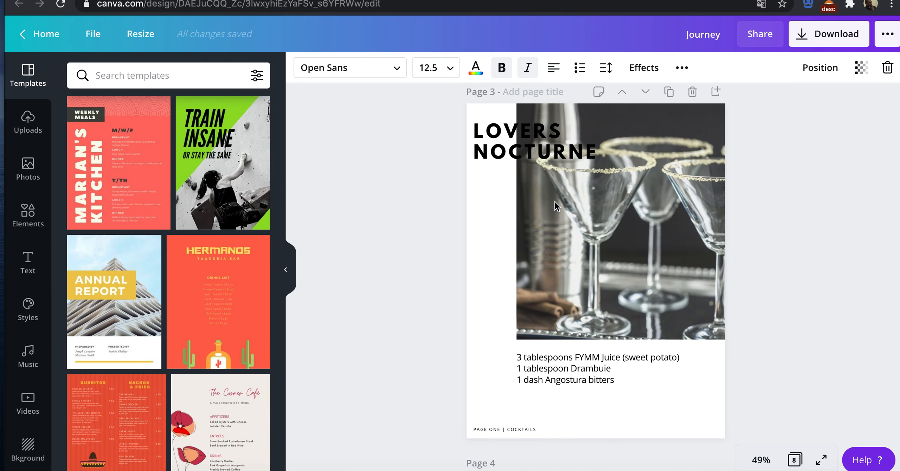
{"action": "scroll", "coordinate": [554, 201], "scroll_direction": "up", "scroll_amount": 2}
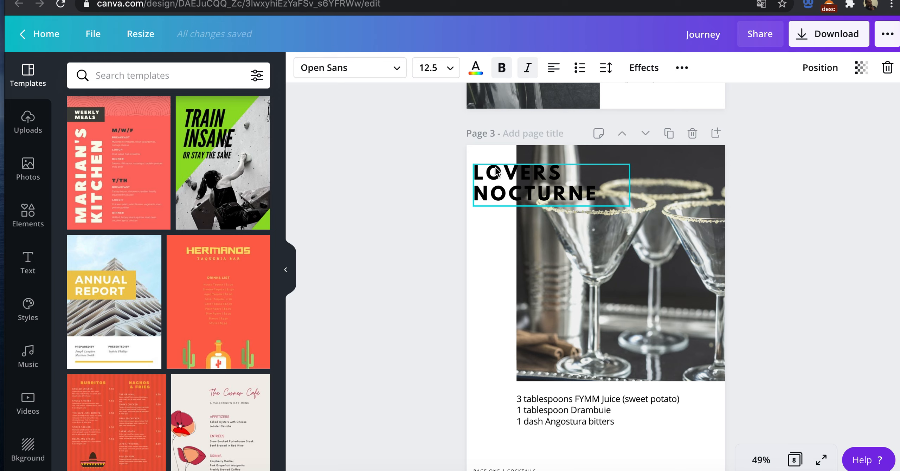
{"action": "left_click", "coordinate": [513, 197]}
{"action": "left_click", "coordinate": [510, 196]}
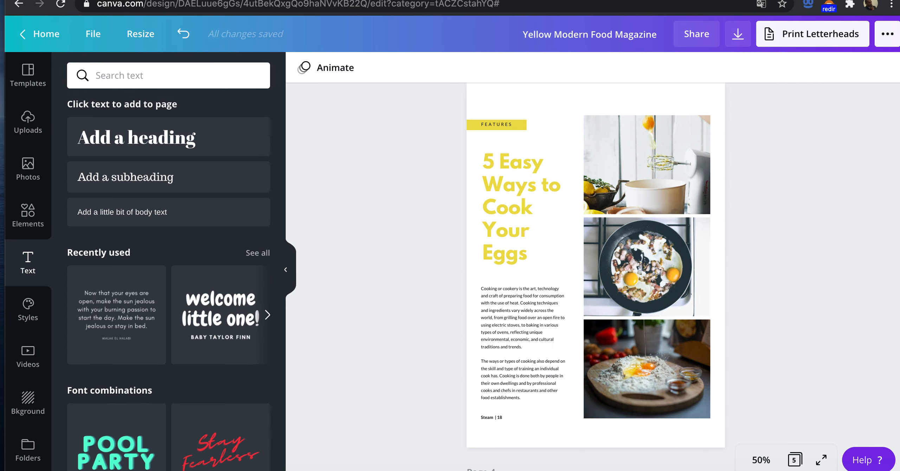
{"action": "double_click", "coordinate": [503, 175]}
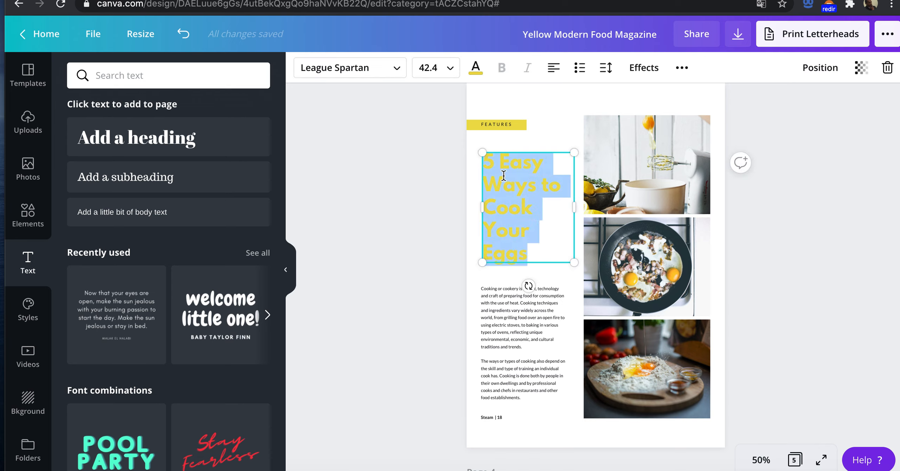
{"action": "type", "text": "lovers nocturne"}
Step: Replace both paragraphs under the magazine's "lovers nocturne" title with the three ingredient lines copied from the Journey design
{"action": "left_click", "coordinate": [554, 298]}
{"action": "triple_click", "coordinate": [496, 297]}
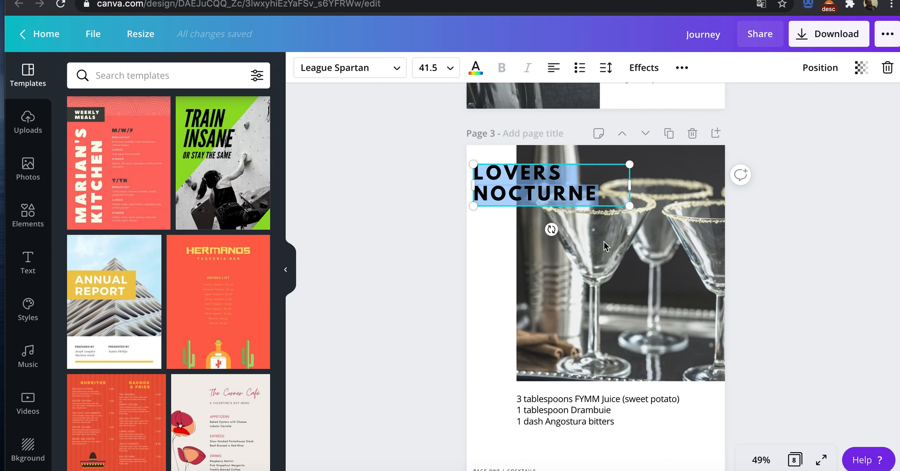
{"action": "triple_click", "coordinate": [576, 413]}
{"action": "left_click_drag", "start_coordinate": [617, 420], "coordinate": [515, 396]}
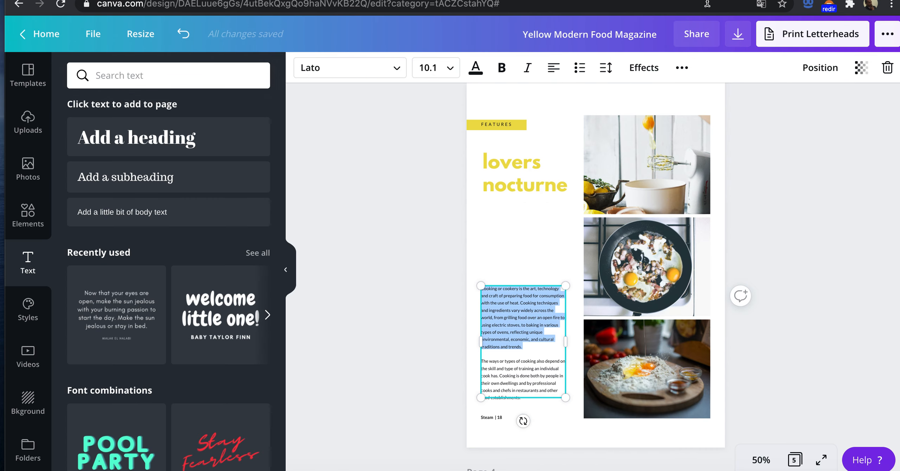
{"action": "type", "text": "3 tablespoons FYMM Juice (sweet potato) 1 tablespoon Drambuie 1 dash Angostura bitters"}
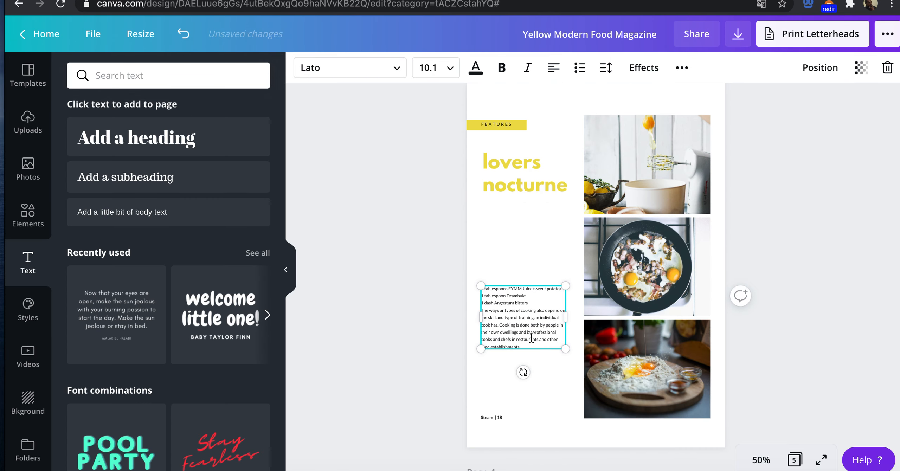
{"action": "left_click_drag", "start_coordinate": [522, 347], "coordinate": [483, 310]}
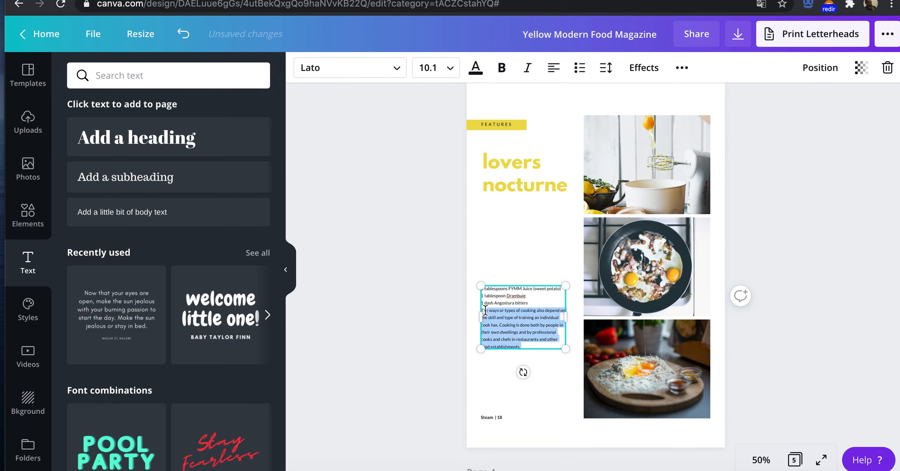
{"action": "key", "text": "BackSpace"}
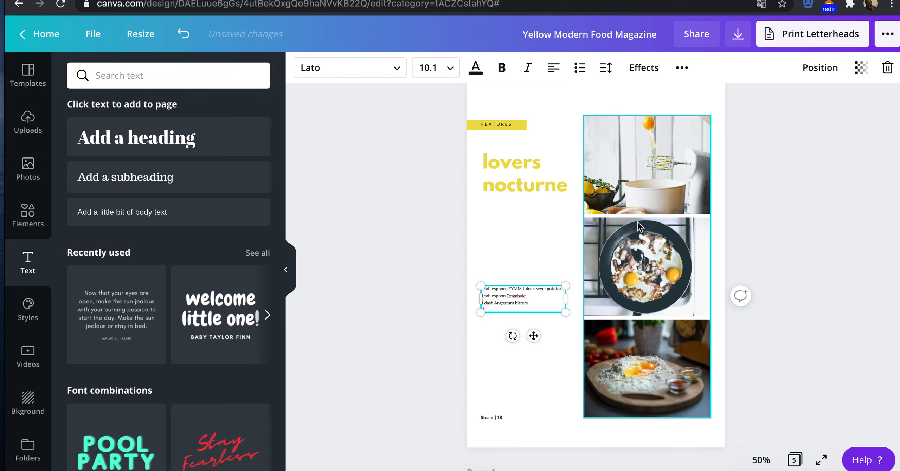
Step: Replace the top photo of page 3's photo column with the pink cocktail and blood orange slices photo
{"action": "left_click", "coordinate": [640, 172]}
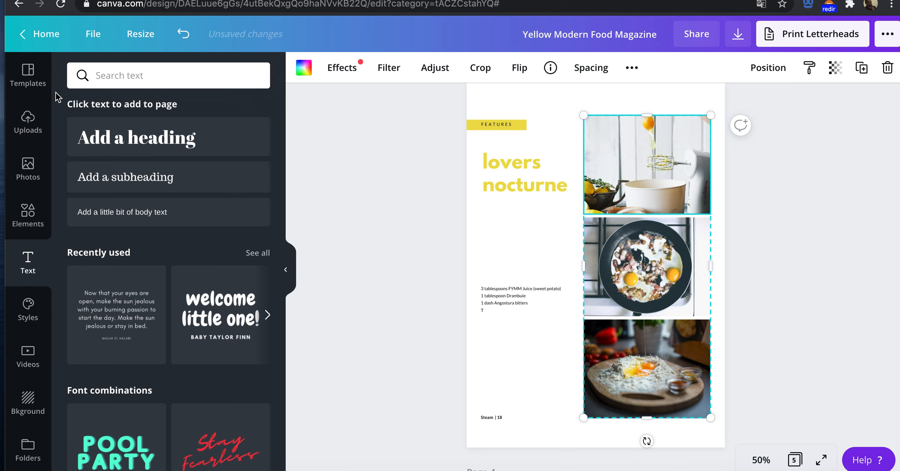
{"action": "left_click", "coordinate": [37, 177]}
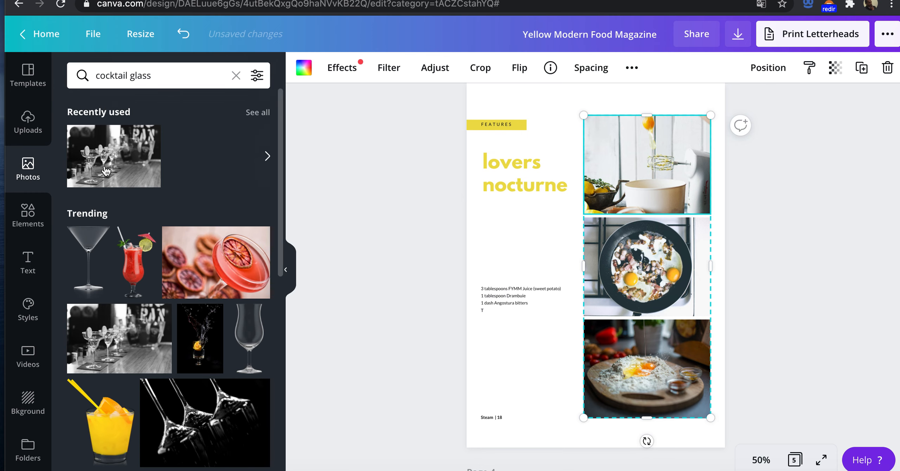
{"action": "left_click_drag", "start_coordinate": [562, 216], "coordinate": [655, 140]}
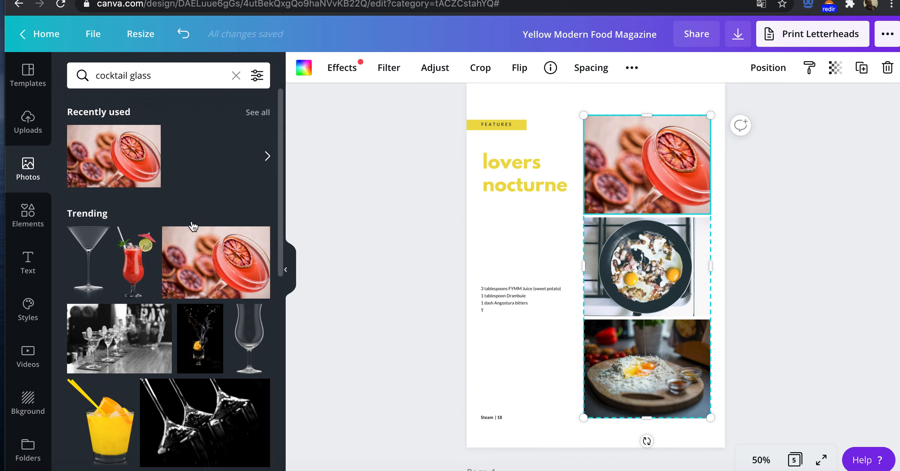
Step: Search the elements for "cocktail" and add the green lime-and-mint cocktail glass graphic to page 3
{"action": "left_click", "coordinate": [35, 220]}
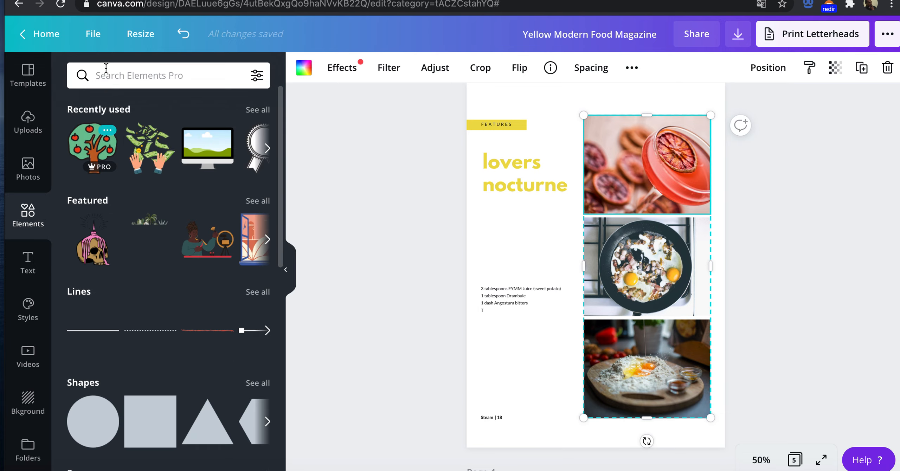
{"action": "left_click", "coordinate": [169, 76]}
{"action": "type", "text": "coack"}
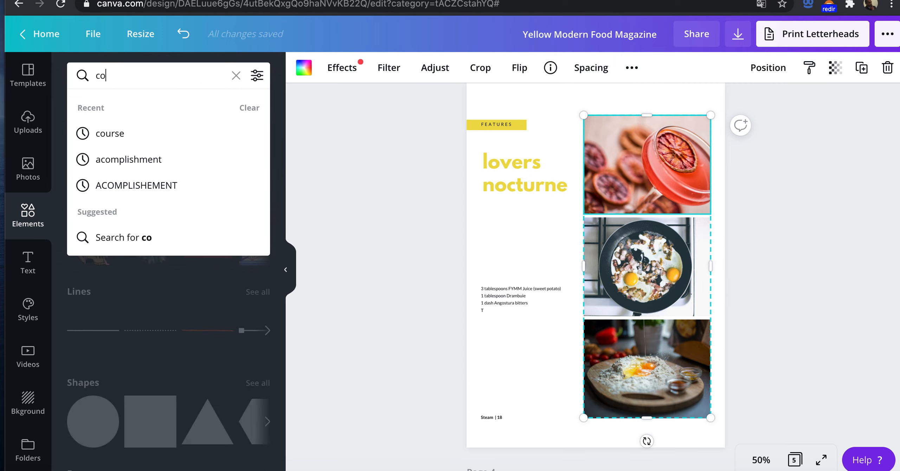
{"action": "key", "text": "BackSpace"}
{"action": "type", "text": "cktail"}
{"action": "key", "text": "Return"}
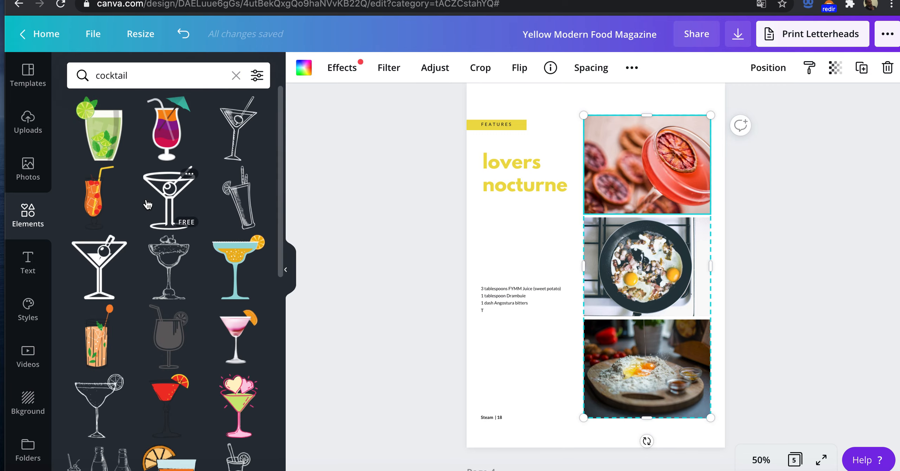
{"action": "mouse_move", "coordinate": [108, 142]}
{"action": "left_click_drag", "start_coordinate": [105, 143], "coordinate": [564, 309]}
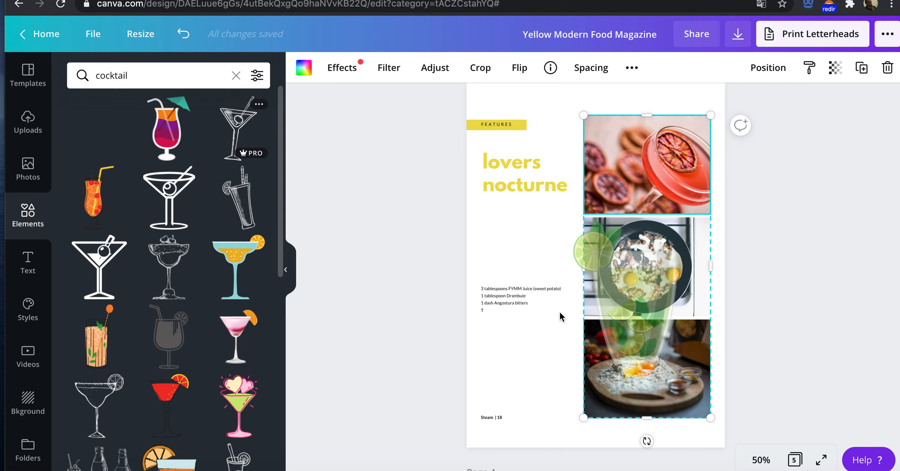